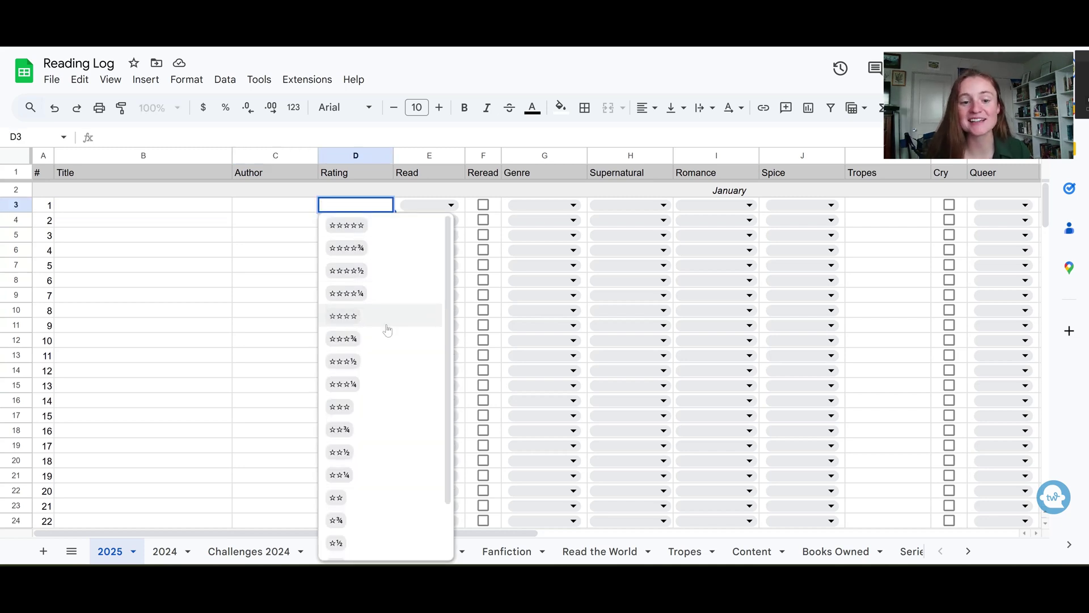
- Review the Rating and Read options for the first January entry, and toggle its Reread checkbox on and back off
scroll(398, 345, down, 2)
scroll(399, 346, up, 2)
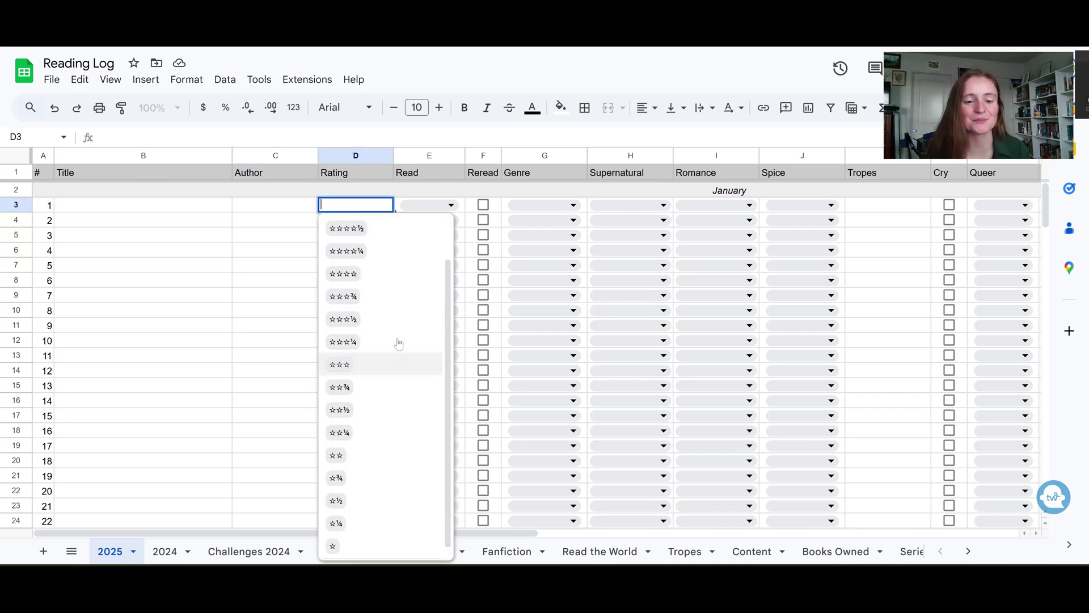
click(435, 206)
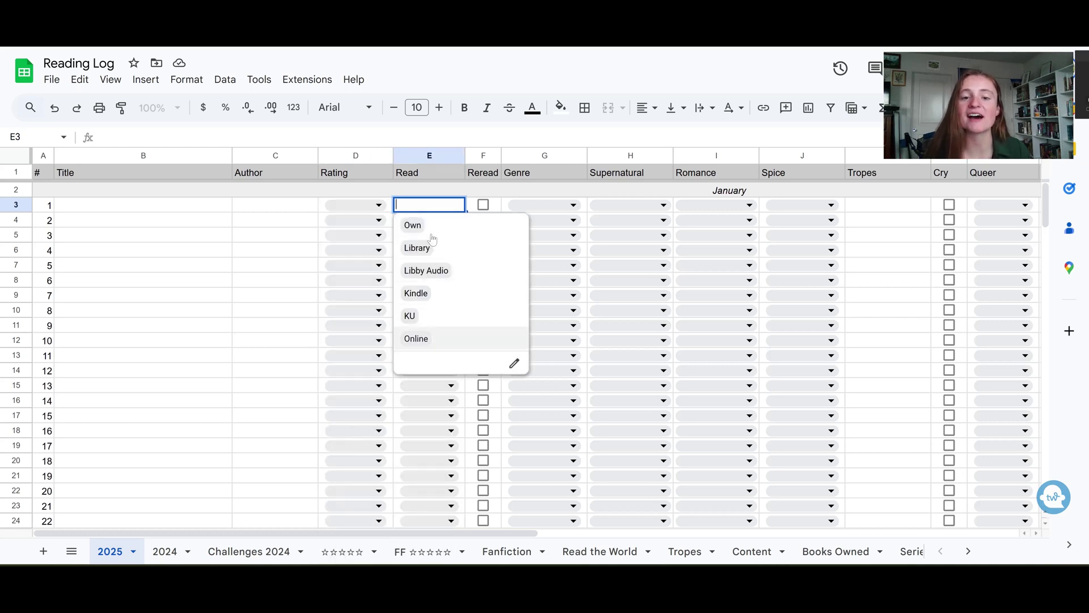
click(483, 204)
click(483, 204)
- Review the available Genre and Supernatural options for the first January entry
click(541, 207)
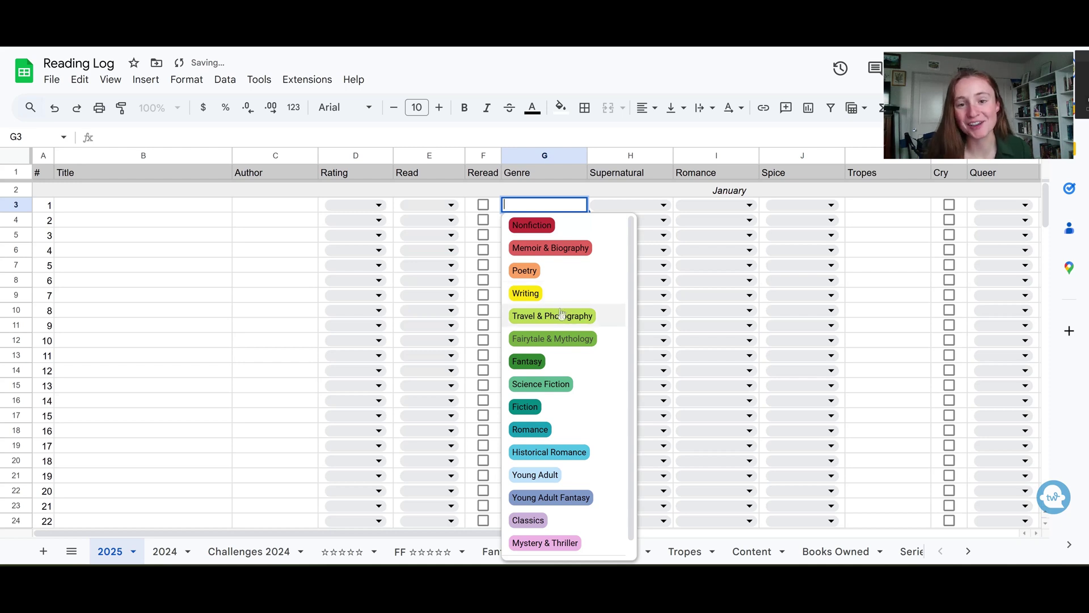
scroll(583, 411, down, 1)
scroll(584, 411, up, 1)
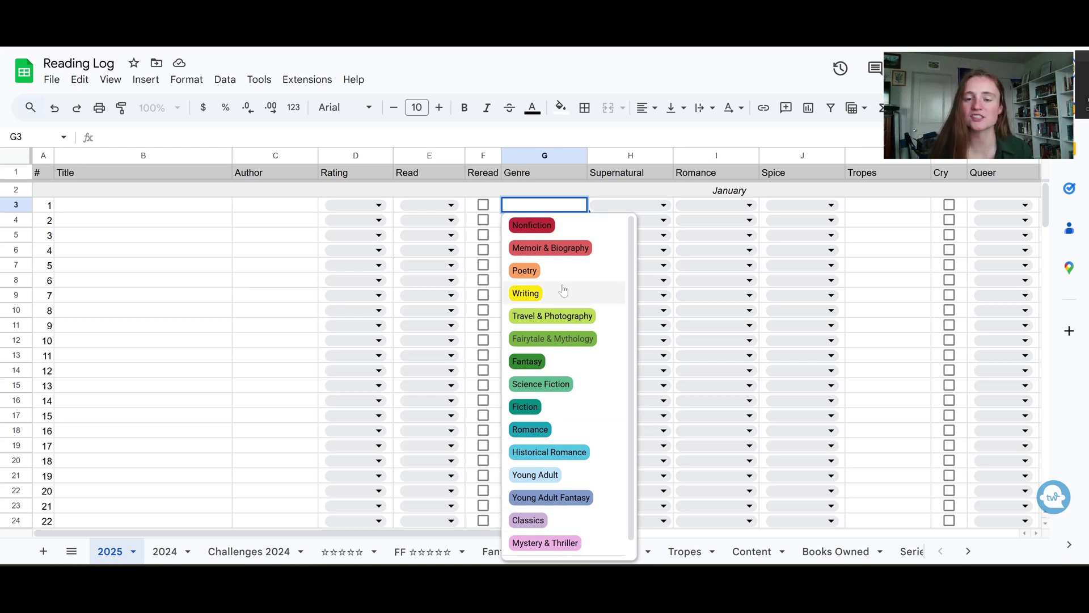
click(663, 205)
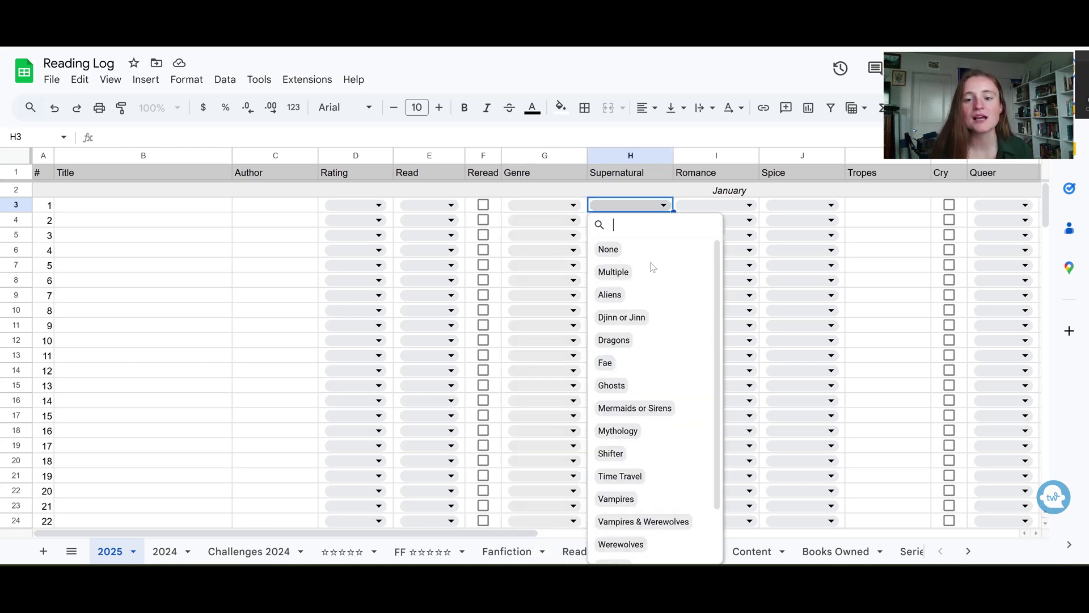
scroll(651, 341, down, 2)
scroll(651, 341, up, 2)
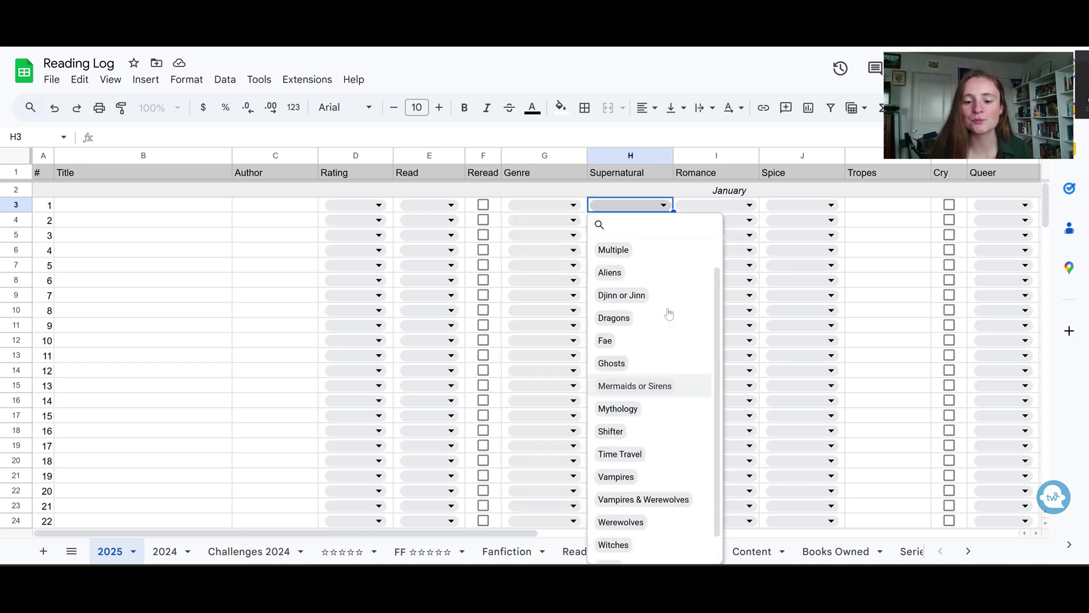
- Review the full list of Romance options and the Spice options for the first January entry
click(740, 209)
scroll(742, 328, down, 3)
scroll(742, 328, down, 12)
scroll(742, 332, up, 16)
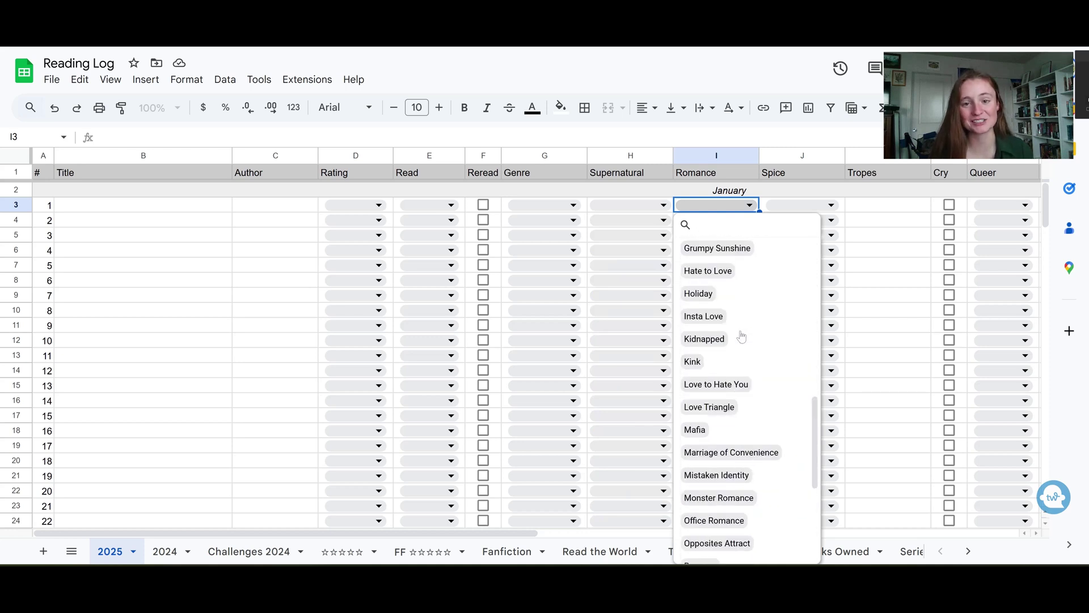
click(805, 205)
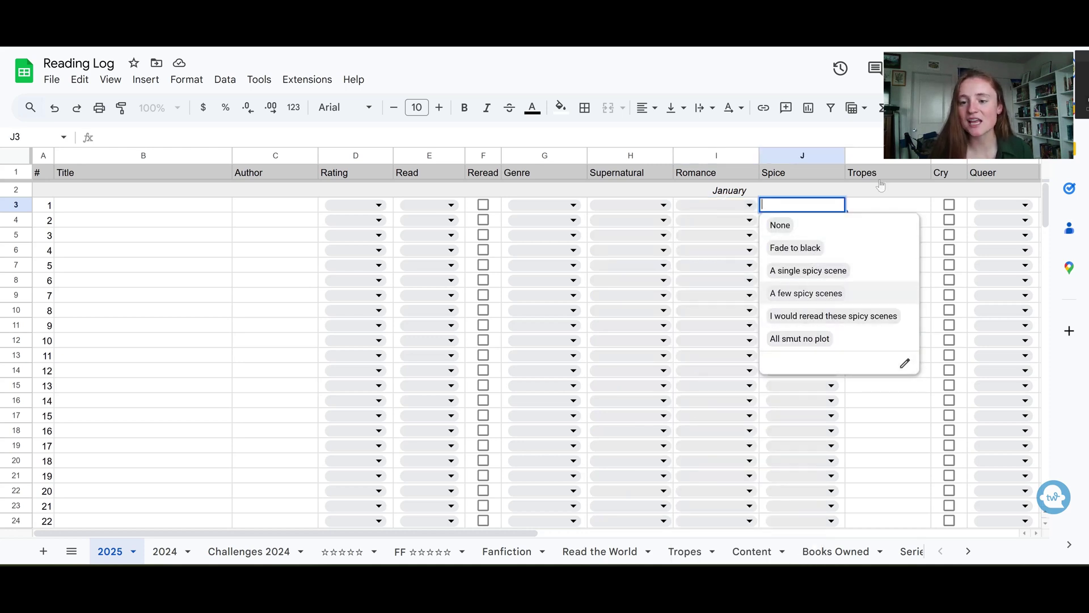
- Go through the first entry's Tropes, Cry, Queer and BIPOC Author fields, trying out the Cry and BIPOC Author checkboxes
click(876, 205)
drag(375, 537, 686, 538)
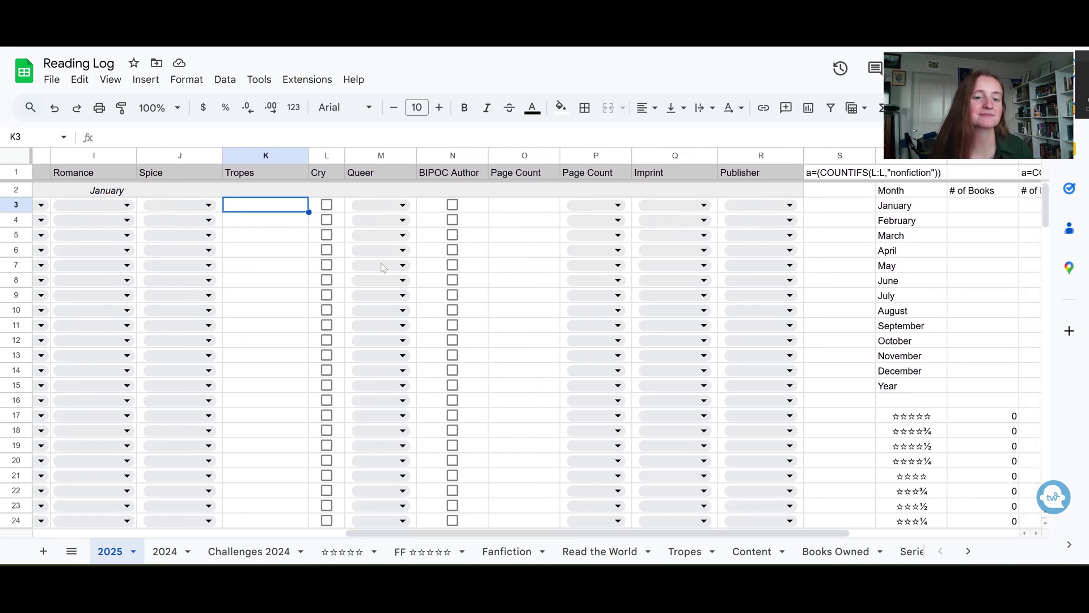
click(326, 205)
click(327, 205)
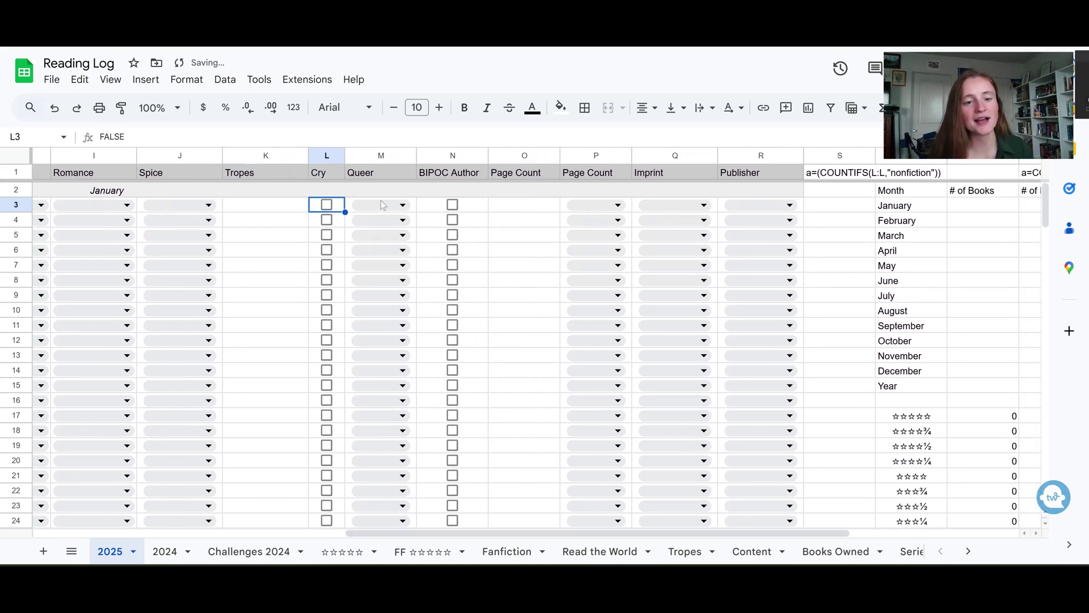
click(383, 205)
click(453, 204)
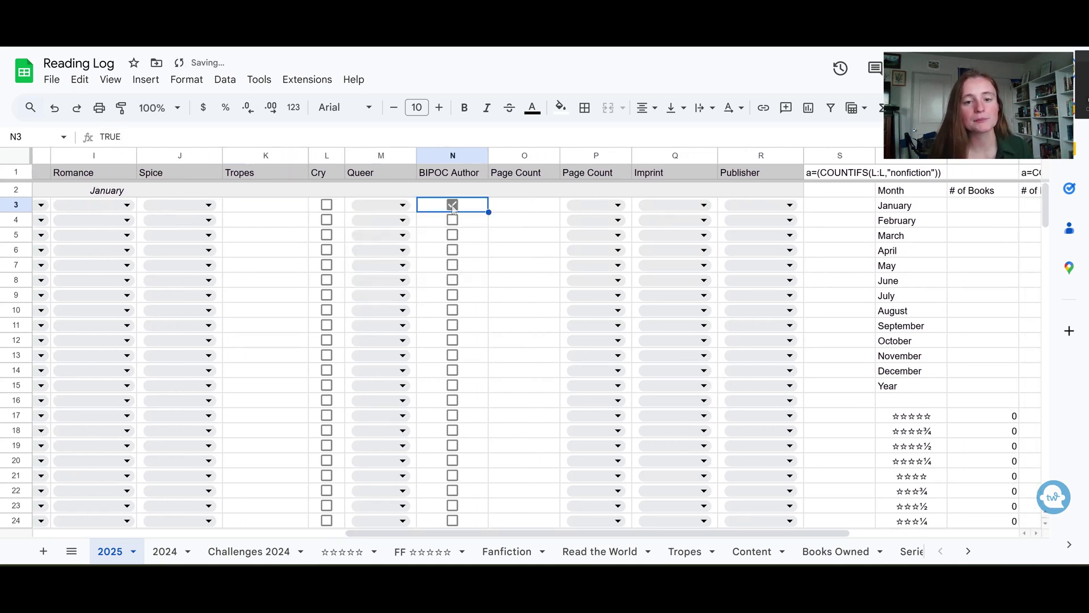
- Inspect the first entry's free-entry Page Count cell and the page range options in the second Page Count column
click(518, 210)
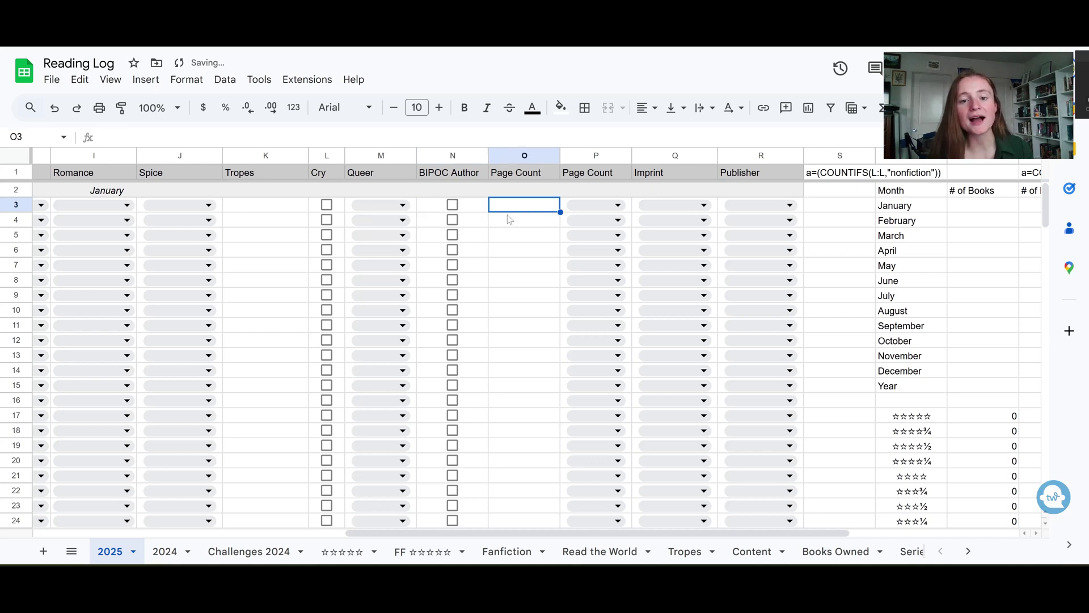
drag(526, 226, 524, 222)
click(596, 205)
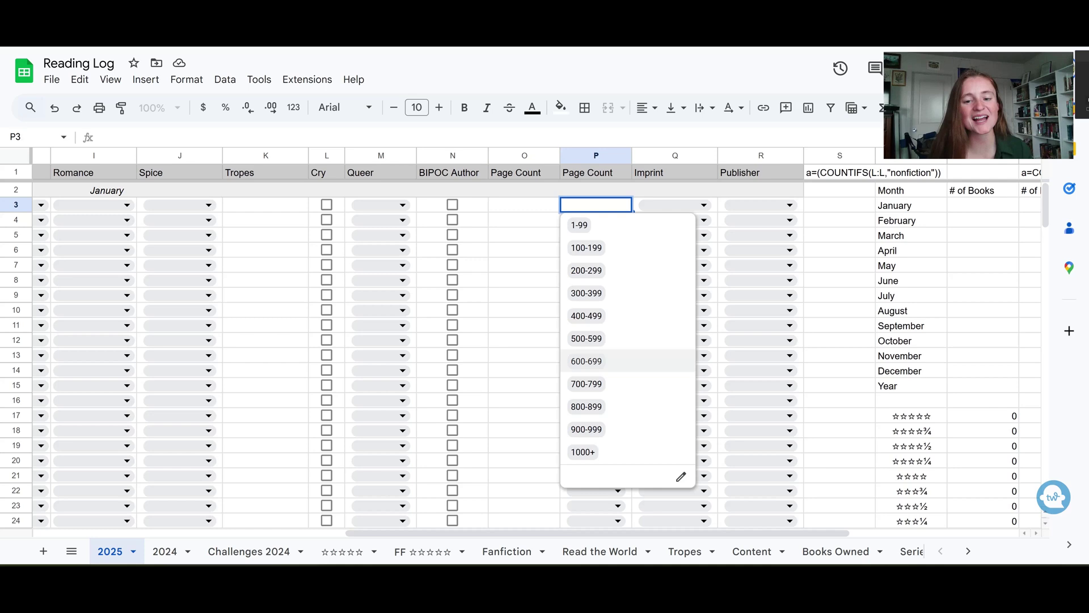
- Review the complete lists of Imprint and Publisher options for the first January entry
click(647, 208)
scroll(721, 318, down, 3)
scroll(722, 317, down, 5)
scroll(723, 295, up, 8)
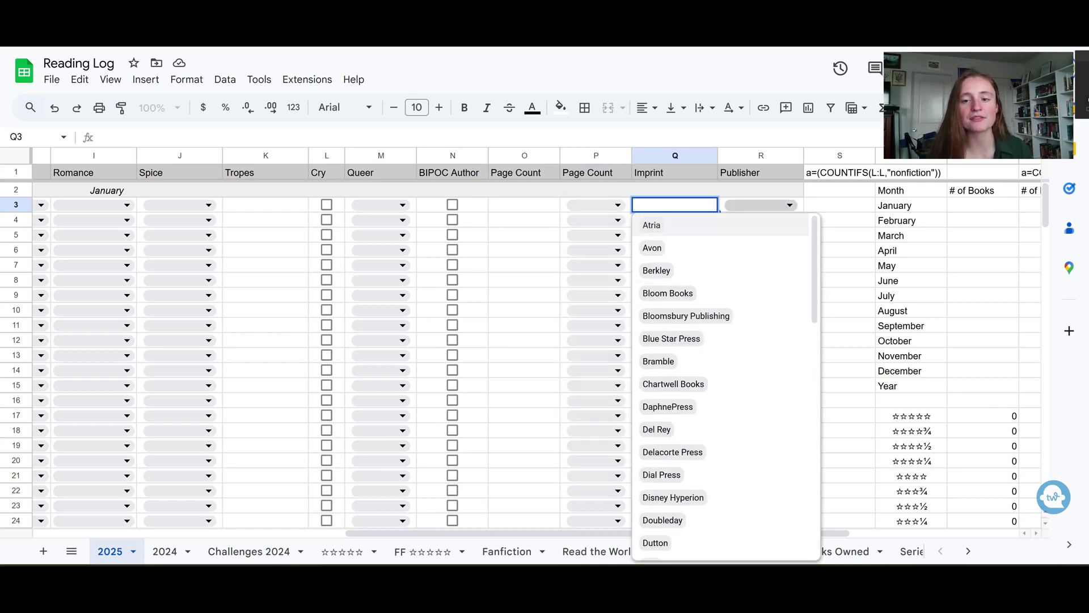
click(750, 204)
scroll(761, 316, down, 6)
scroll(760, 316, up, 6)
- Highlight the January to December cells of each monthly statistics column in turn, from # of Books through # of Books Total
click(516, 252)
scroll(516, 252, right, 5)
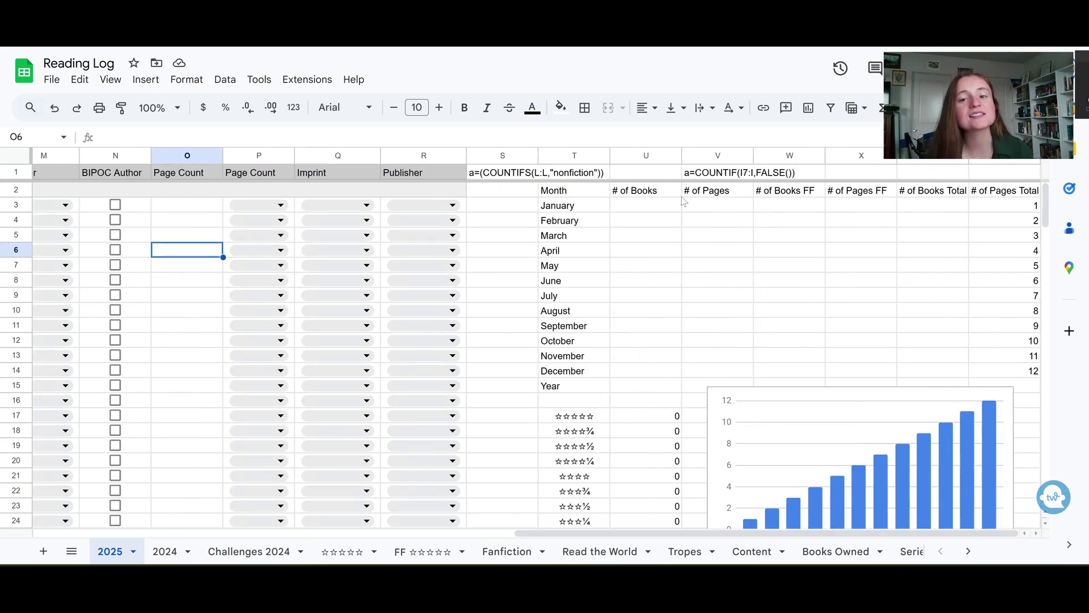
drag(647, 206, 632, 381)
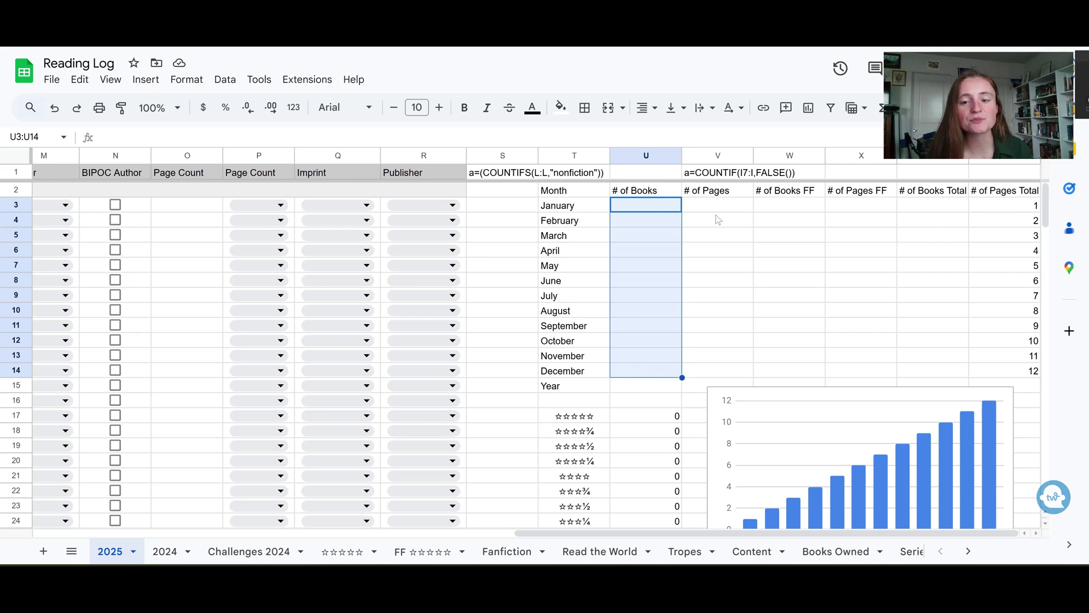
drag(723, 212, 720, 372)
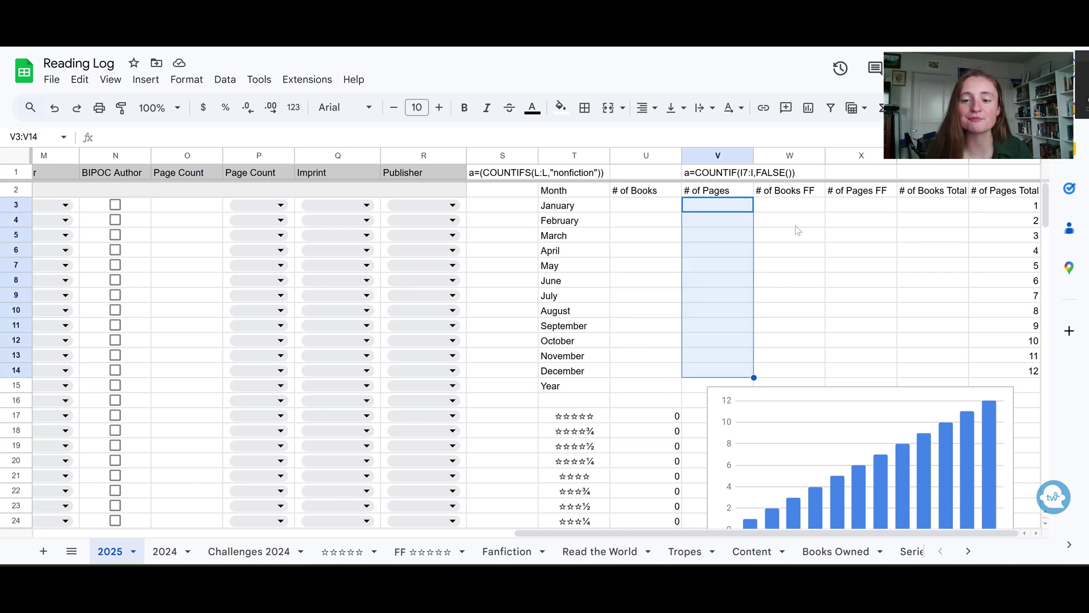
drag(798, 207, 807, 366)
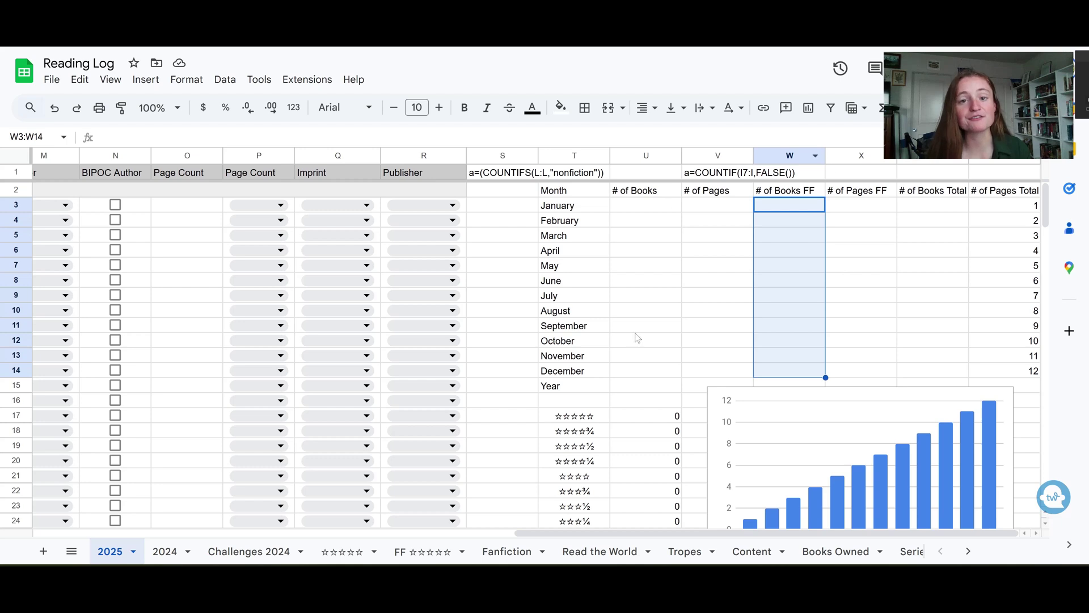
click(864, 215)
drag(865, 215, 857, 369)
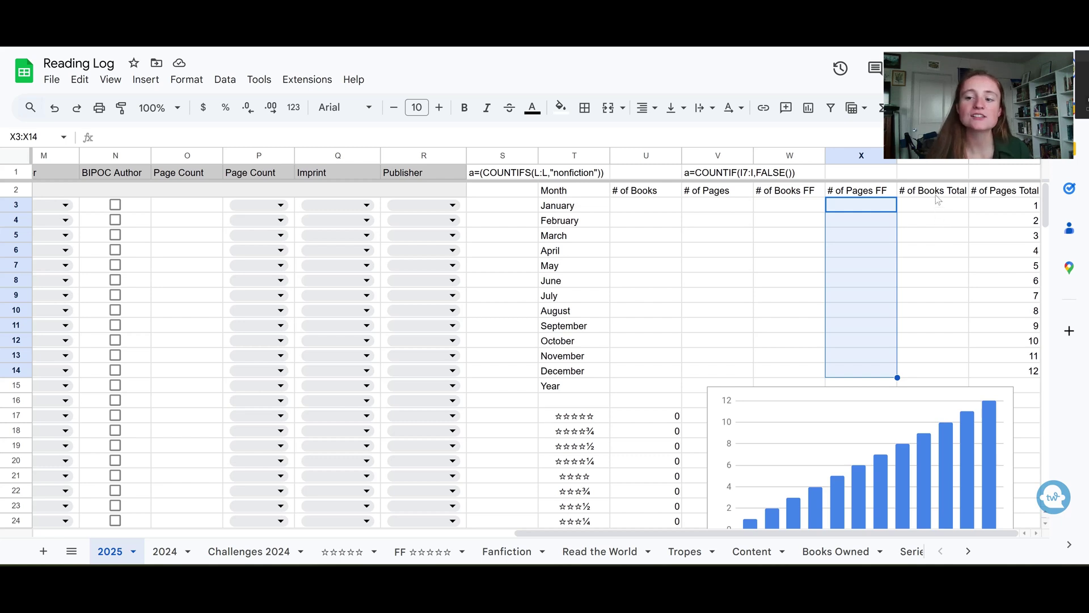
drag(935, 205, 940, 374)
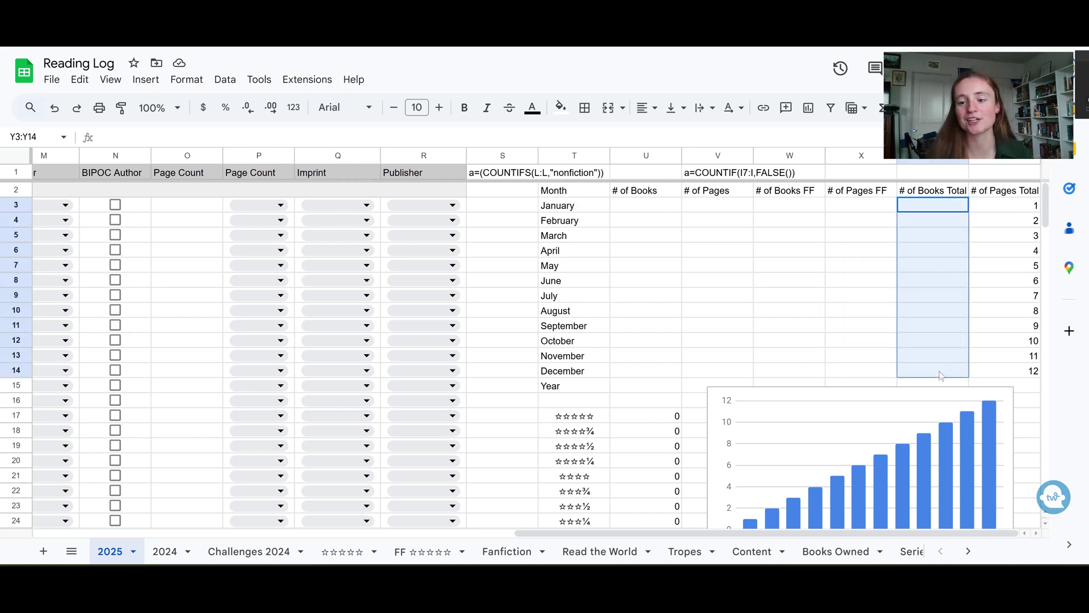
- Compare the # of Books and # of Books FF headers in the monthly statistics table
click(655, 194)
click(805, 192)
click(652, 191)
click(780, 193)
click(646, 193)
click(791, 194)
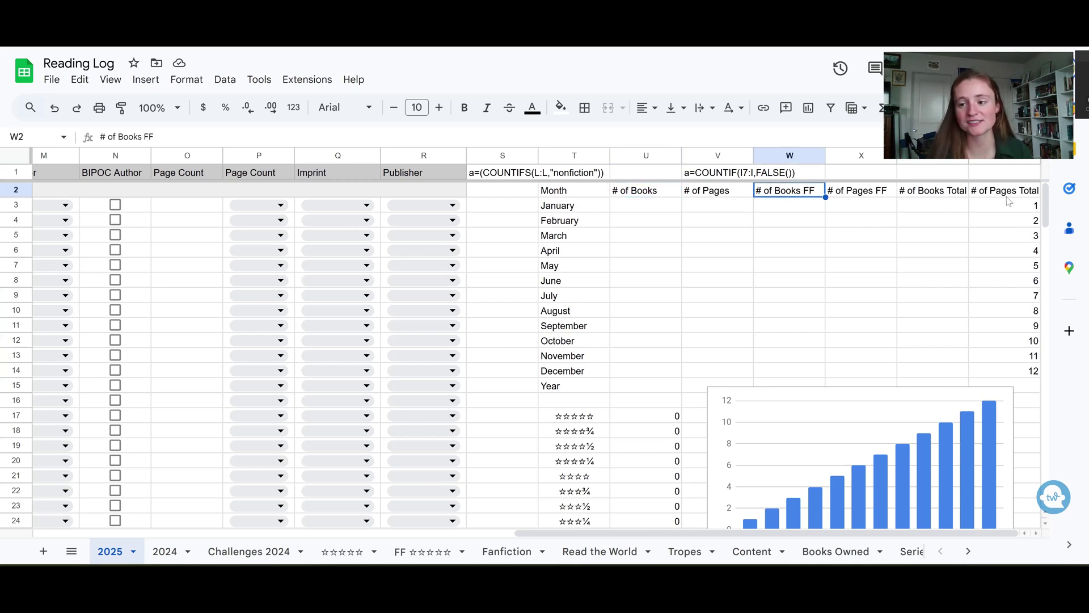
- Highlight the monthly # of Pages Total values and examine the bar chart beneath the table
click(980, 211)
key(ctrl+shift+Down)
drag(981, 212, 993, 356)
scroll(660, 292, down, 3)
scroll(630, 239, down, 1)
- Highlight the star rating tallies and examine their count formulas and the ratings chart
drag(638, 203, 638, 398)
scroll(636, 238, up, 1)
scroll(631, 210, down, 1)
click(631, 206)
drag(631, 207, 644, 360)
click(644, 368)
scroll(657, 311, down, 2)
scroll(669, 324, down, 2)
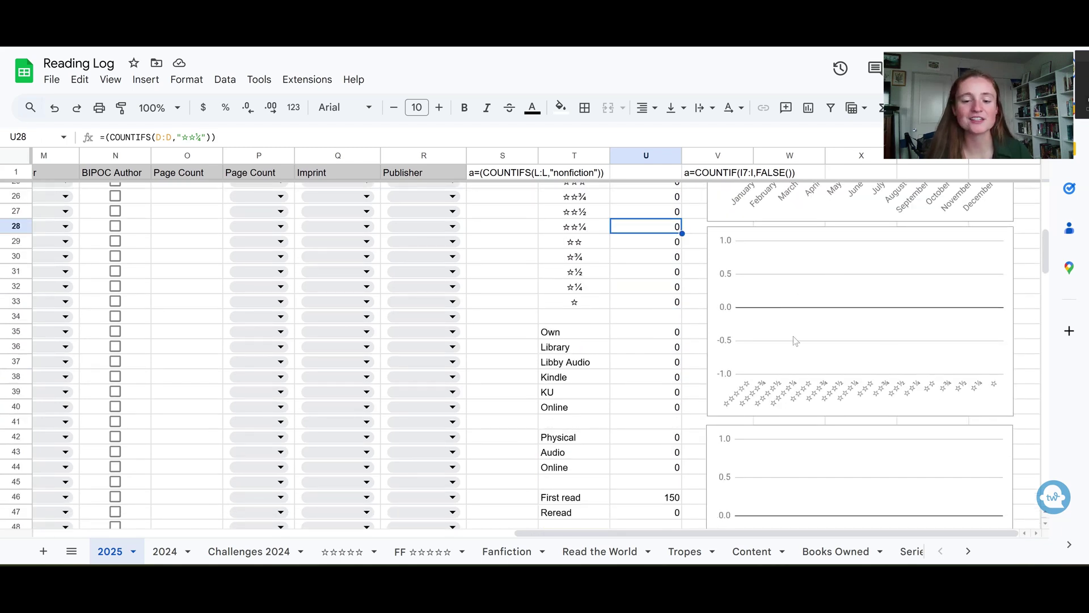
- Inspect the Physical, Audio and Online format tallies and the First read and Reread count formulas
scroll(564, 315, down, 3)
drag(675, 190, 663, 331)
scroll(660, 330, down, 2)
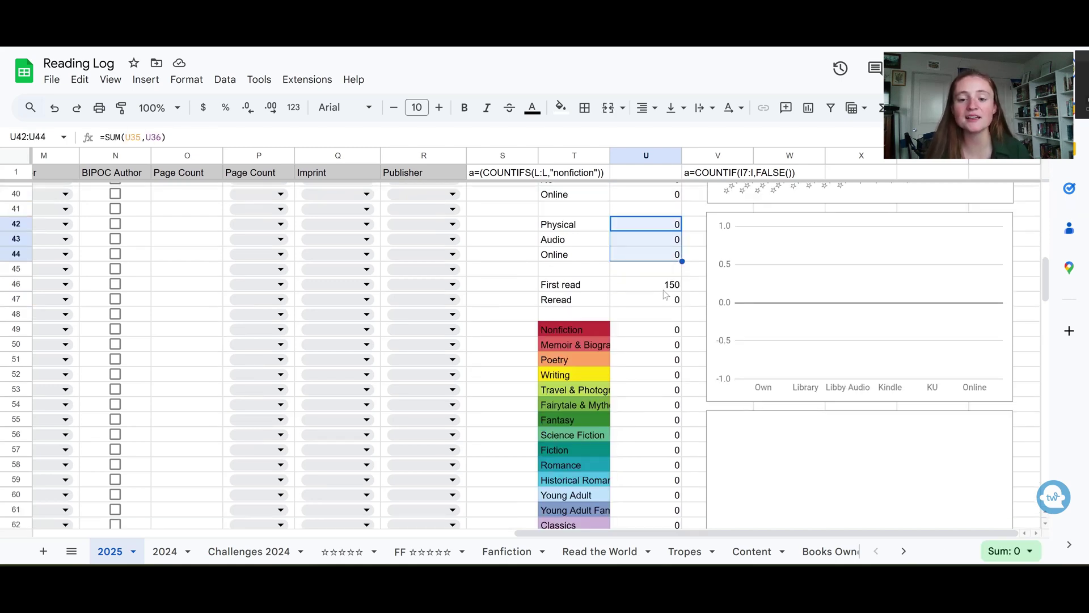
click(665, 288)
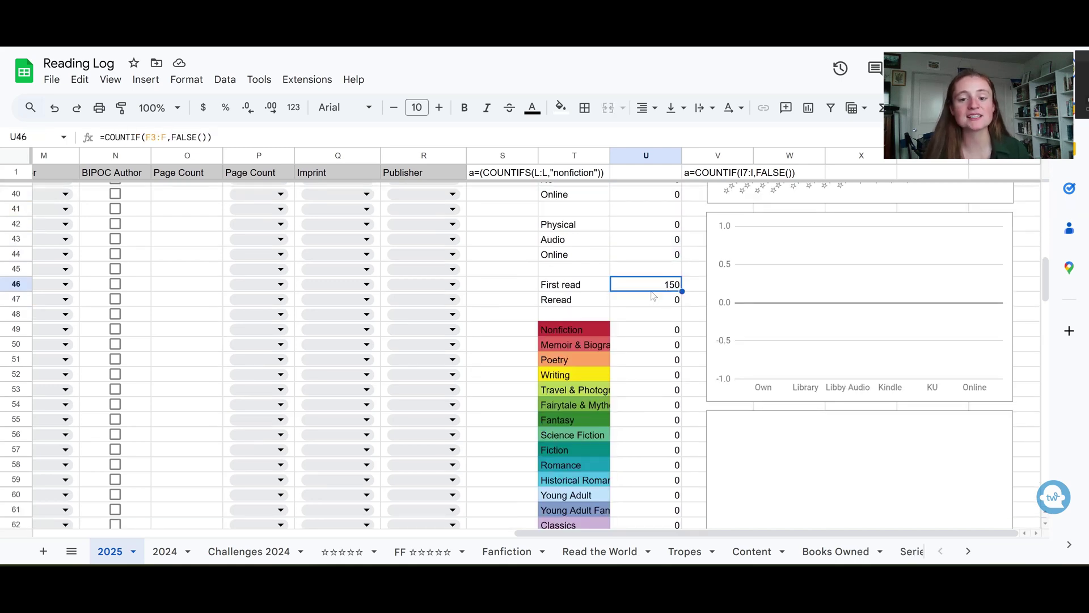
click(653, 302)
- Examine the color-coded genre tallies, the Classics count formula and the genre charts
scroll(652, 302, down, 2)
drag(653, 274, 652, 289)
click(643, 454)
scroll(802, 312, down, 10)
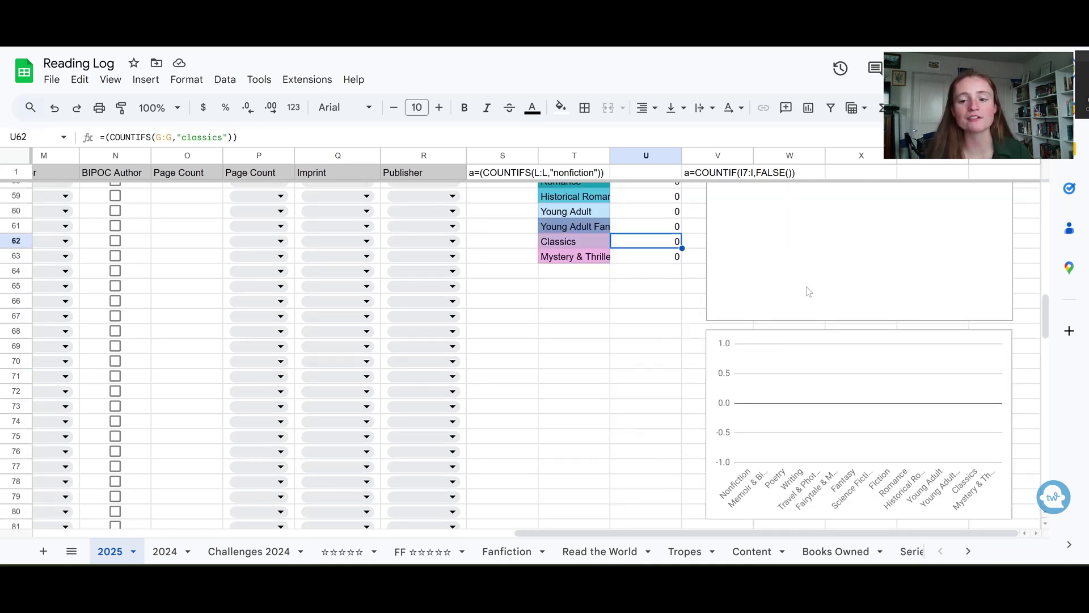
scroll(589, 267, up, 12)
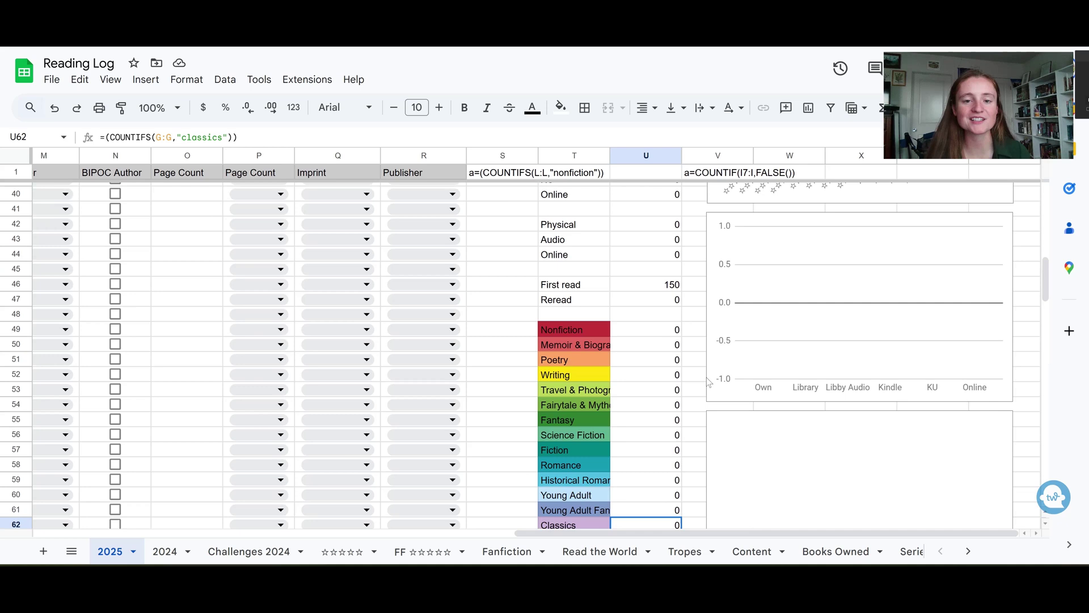
scroll(799, 342, down, 4)
scroll(761, 296, up, 3)
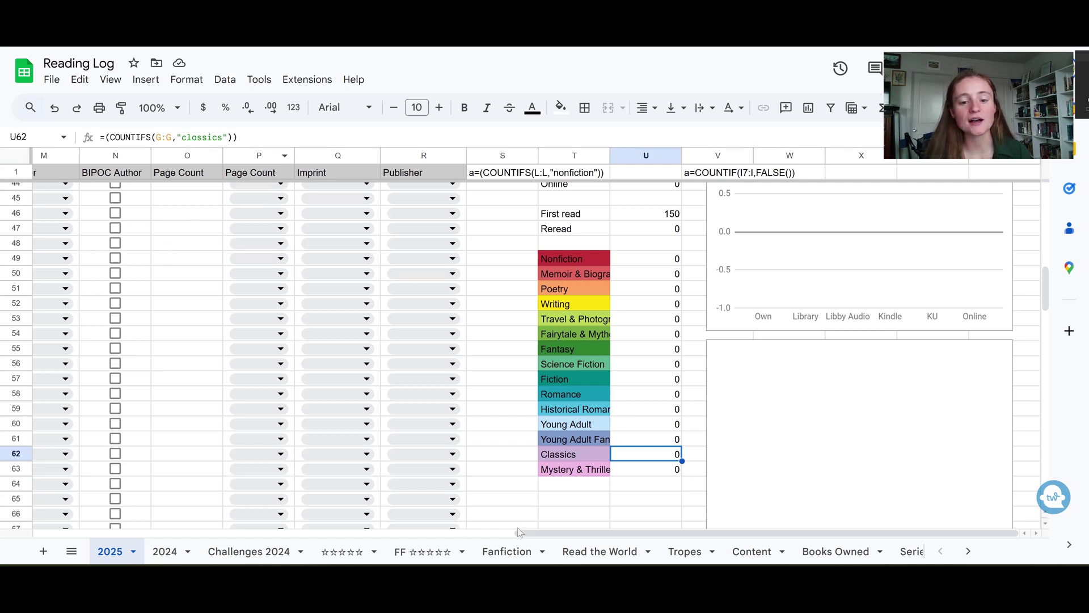
- Set the Genre in row 48 to Nonfiction and check the Nonfiction tally in the genre statistics
scroll(397, 488, left, 10)
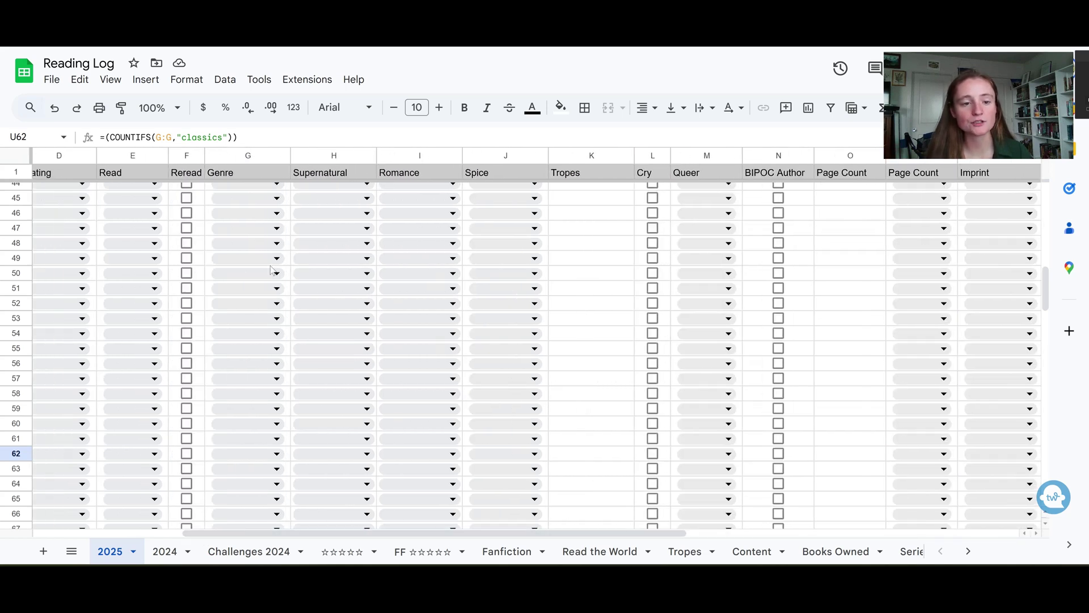
click(272, 244)
key(Return)
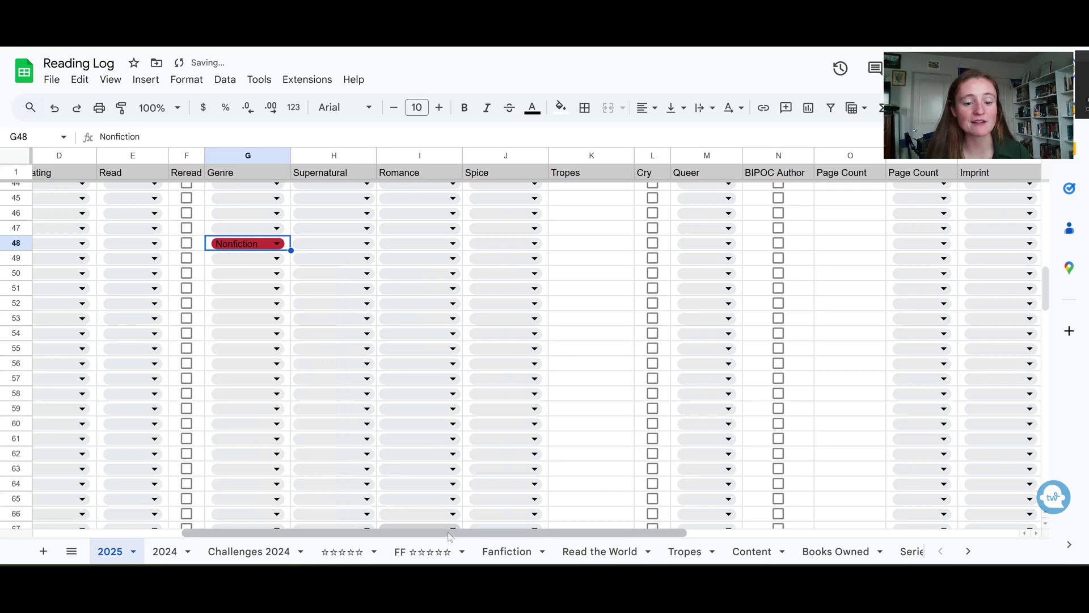
scroll(680, 259, right, 8)
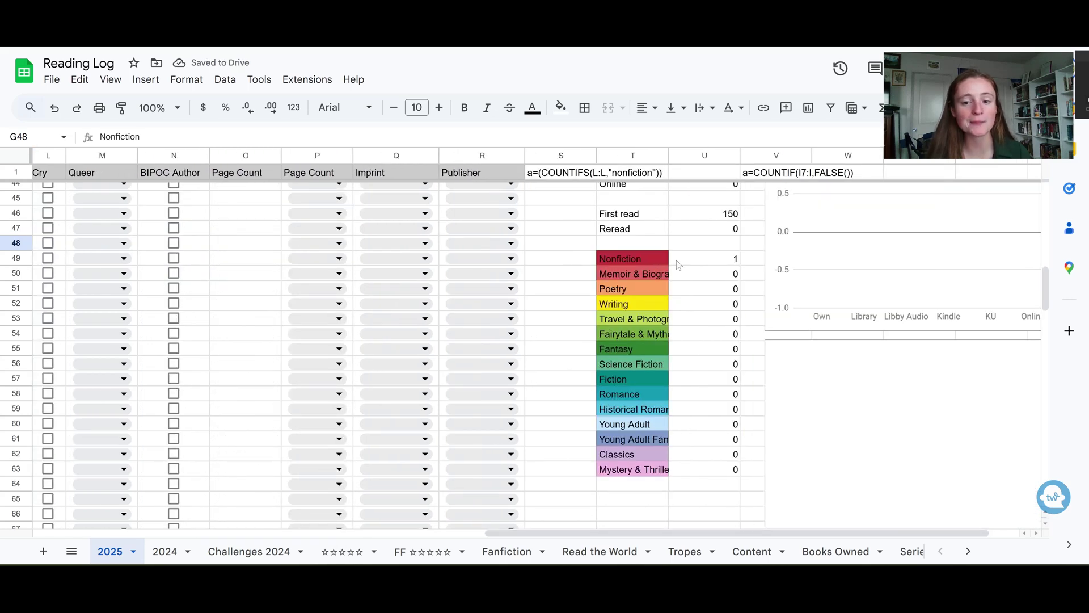
- Undo the Nonfiction genre entry in row 48
scroll(447, 520, left, 8)
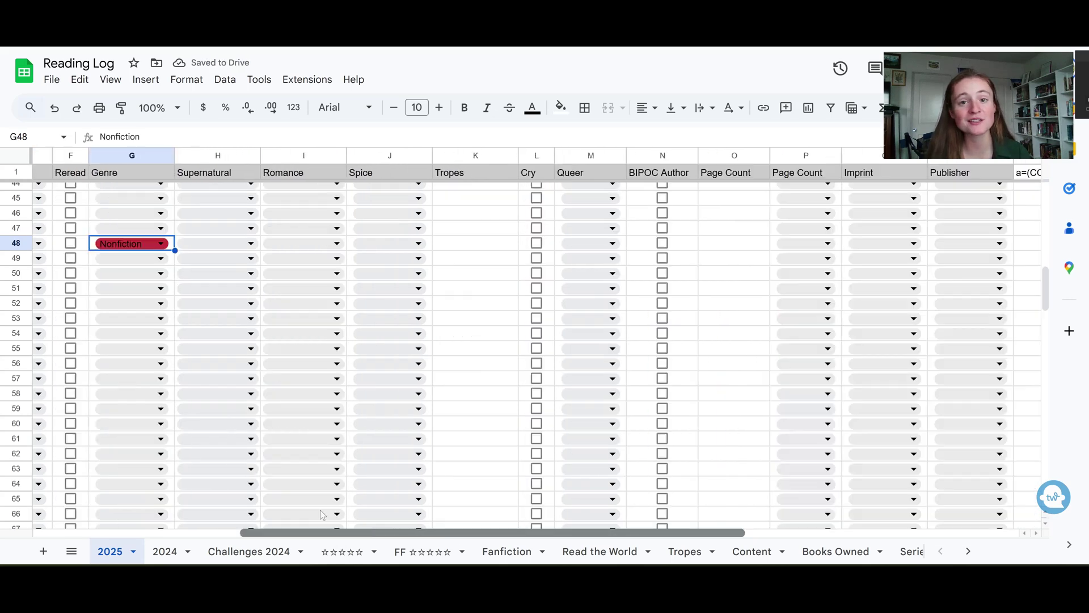
click(327, 244)
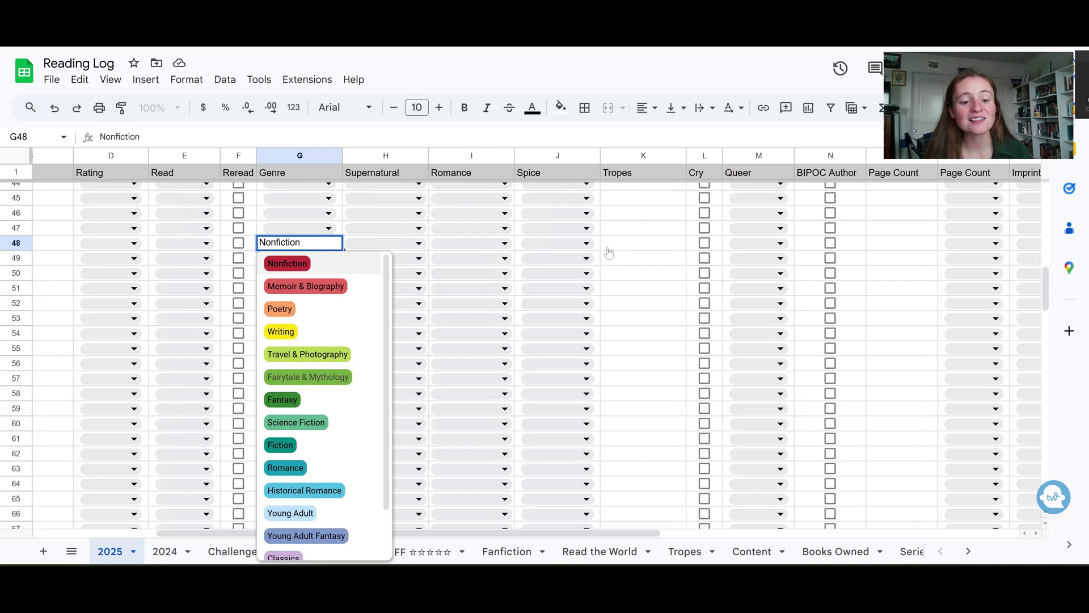
click(676, 259)
key(ctrl+z)
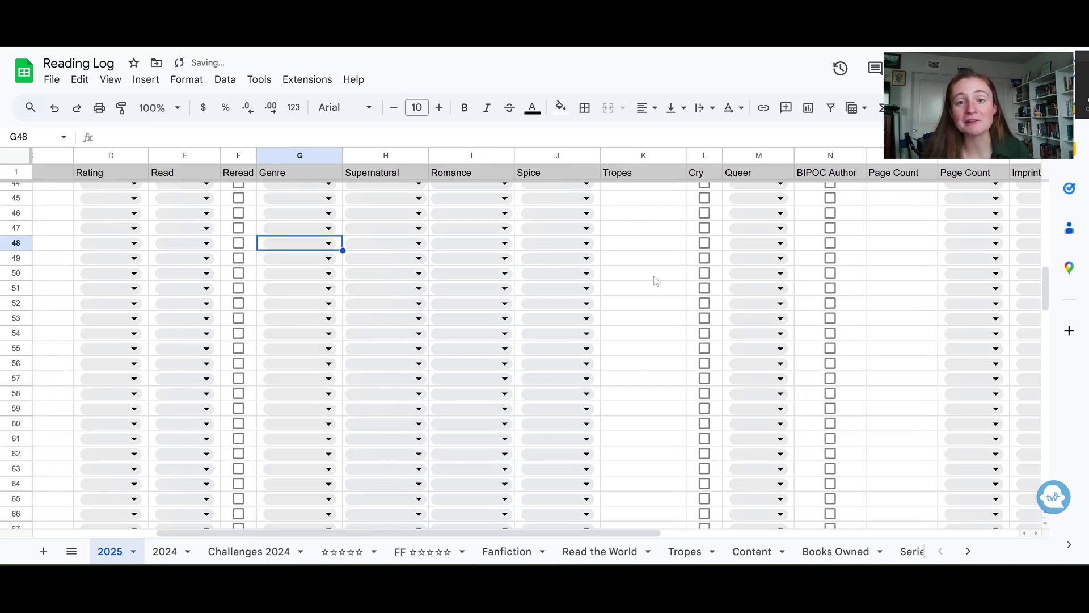
- Return to the monthly statistics table at the start of the 2025 sheet
drag(571, 533, 854, 531)
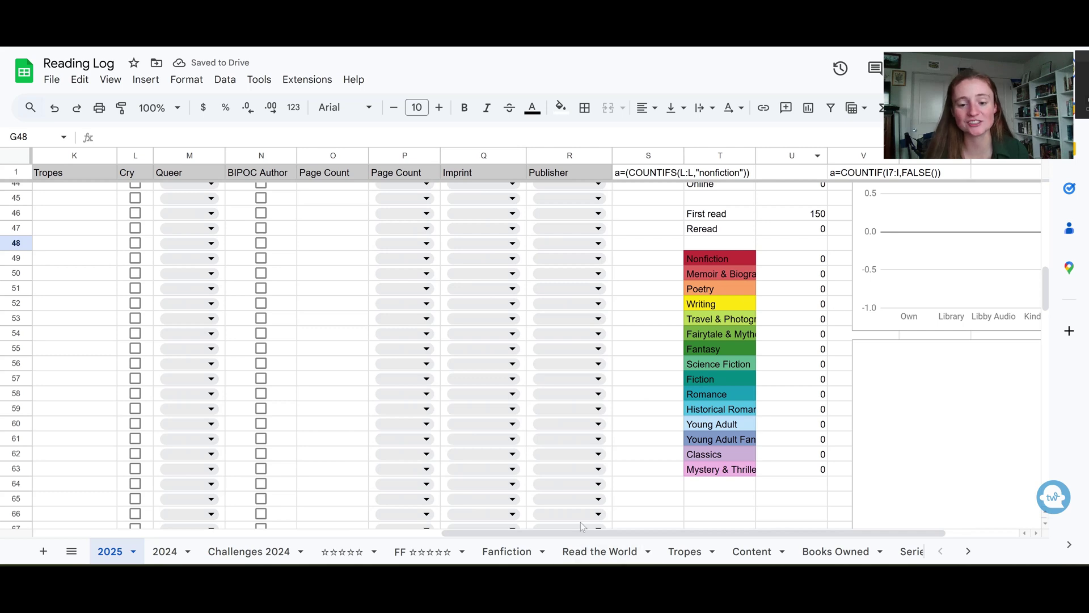
drag(582, 532, 655, 532)
scroll(657, 376, up, 10)
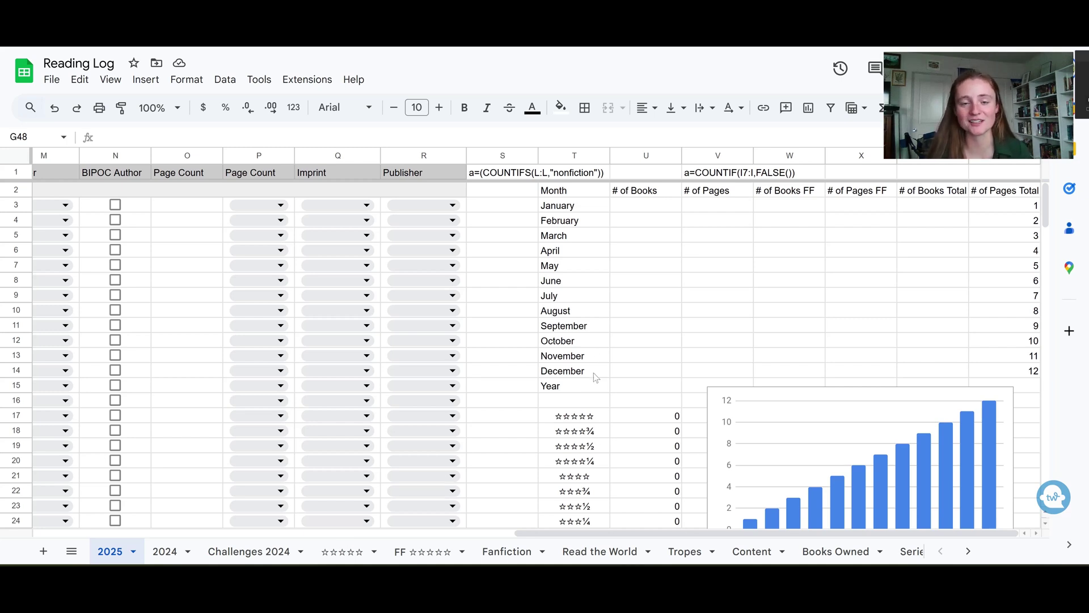
- Open the Challenges 2024 sheet and examine the Every Letter challenges and the challenge for authors from 15 different countries
click(251, 554)
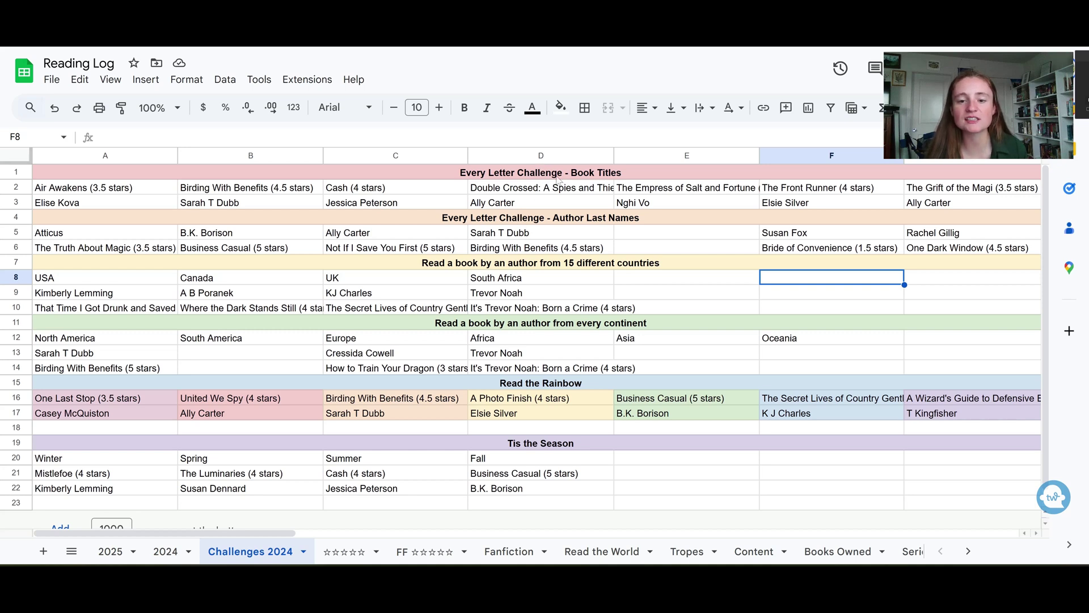
click(603, 178)
click(594, 216)
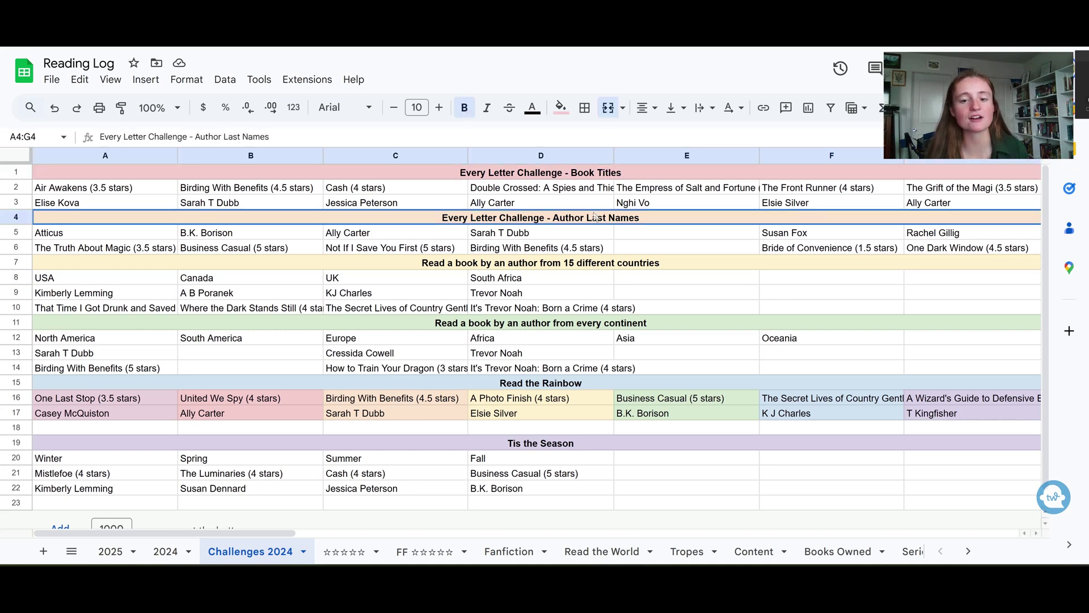
click(454, 266)
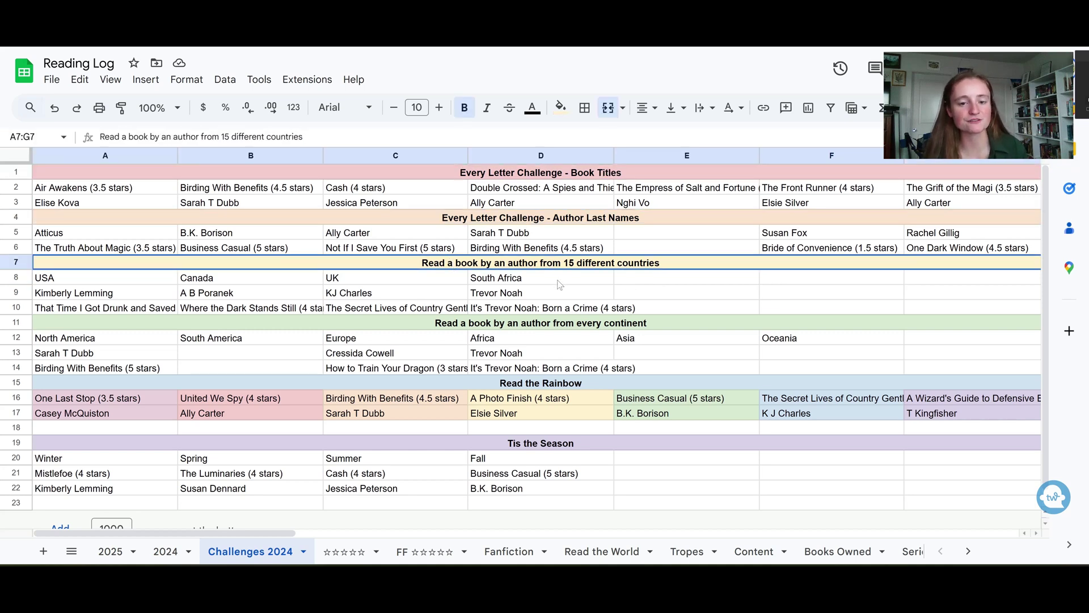
click(516, 279)
shift+click(86, 278)
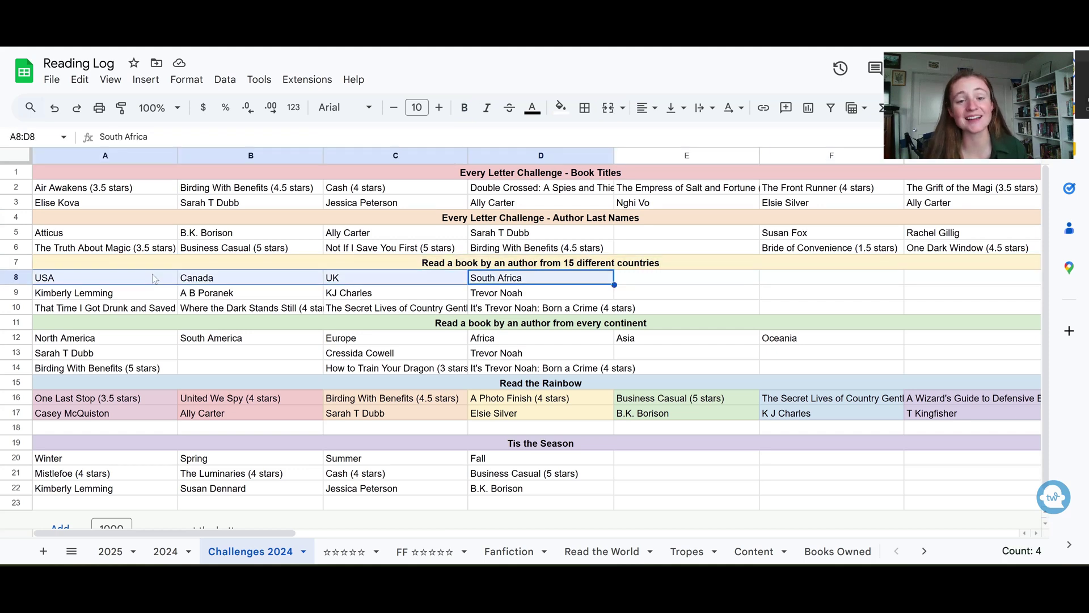
click(85, 278)
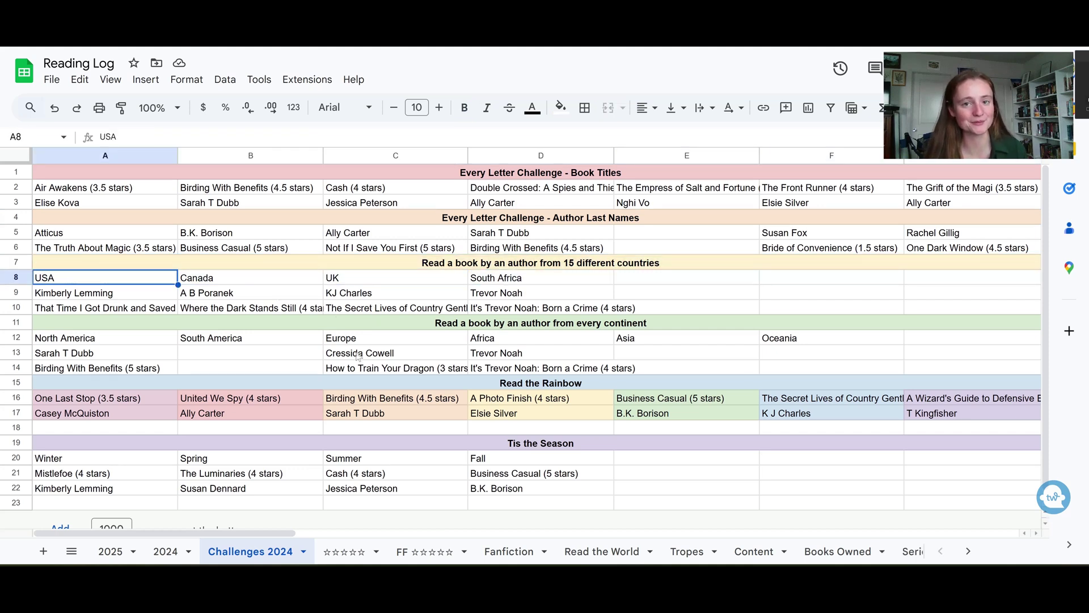
- Examine the every-continent challenge row by row, along with the Read the Rainbow and Tis the Season challenges
click(553, 327)
drag(248, 352, 803, 358)
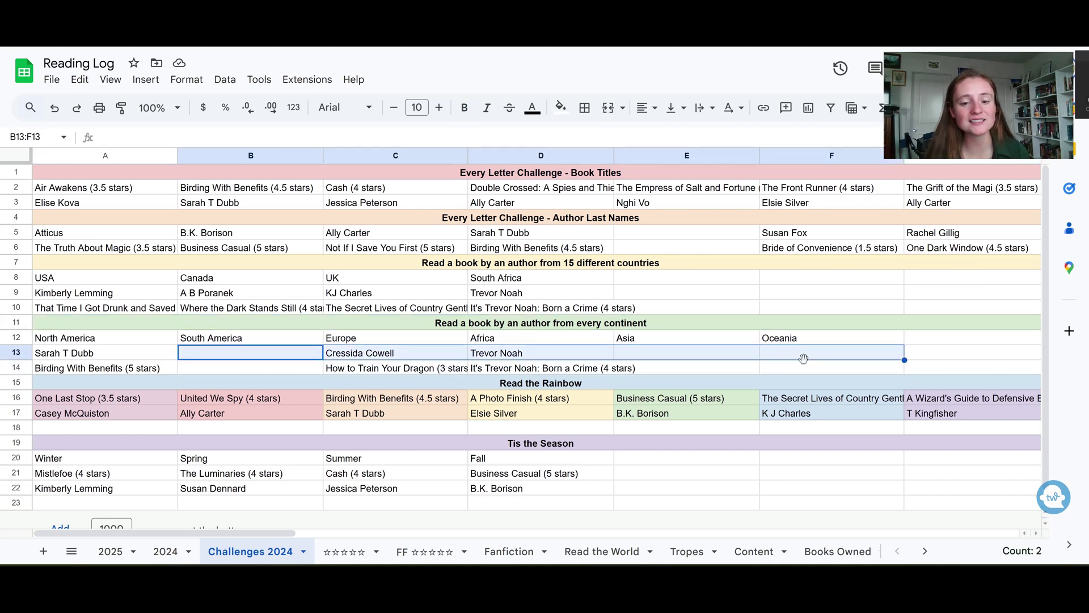
click(537, 385)
click(511, 445)
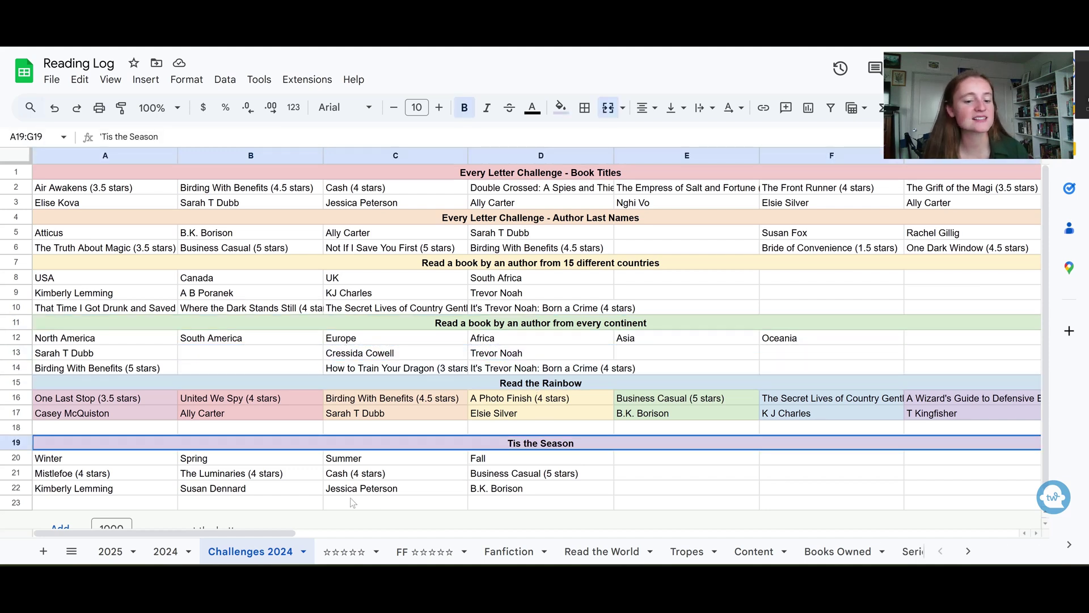
click(353, 503)
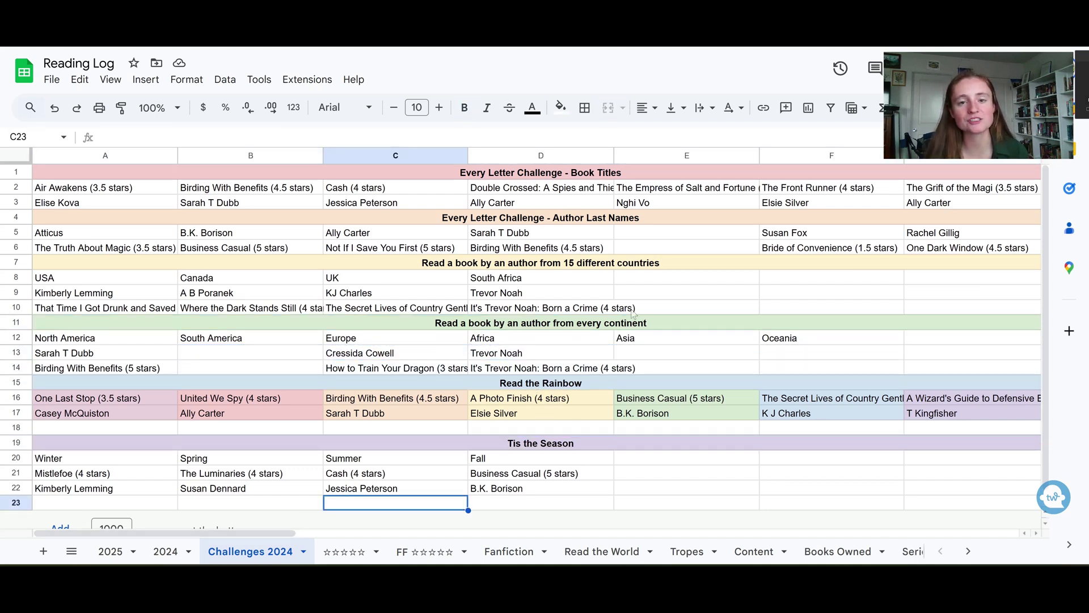
- Review the five- and four-star book lists with their year markers, and open the matching FF star-rating sheet
click(344, 553)
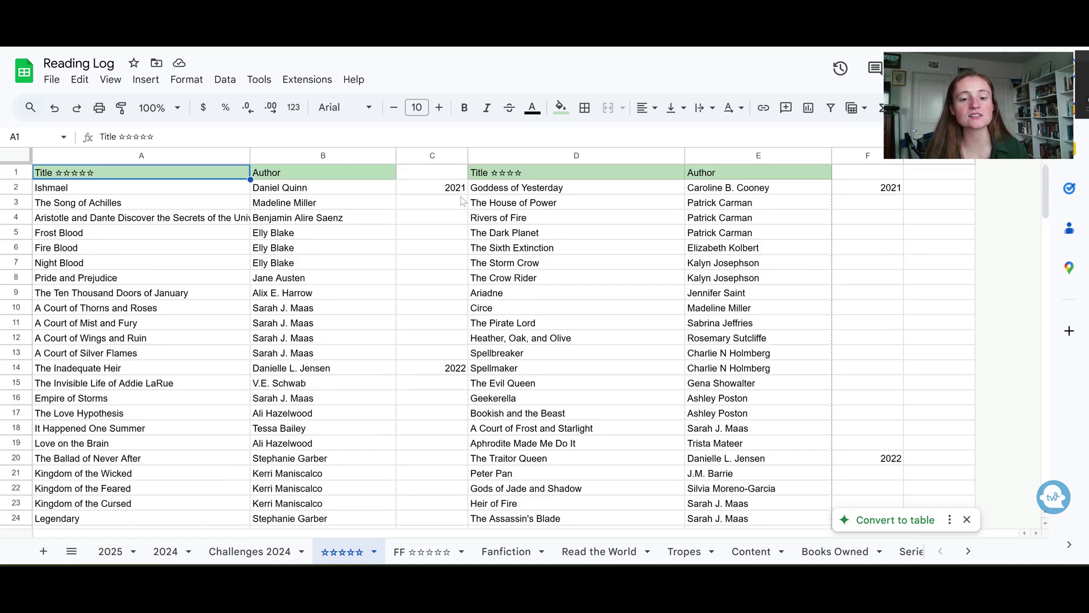
click(455, 191)
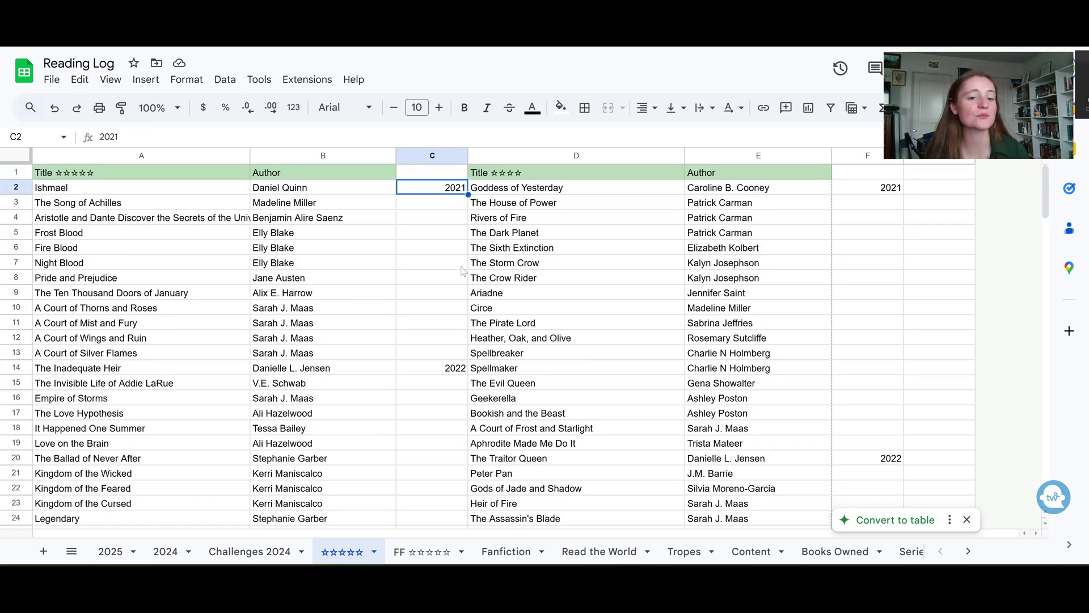
scroll(464, 271, down, 20)
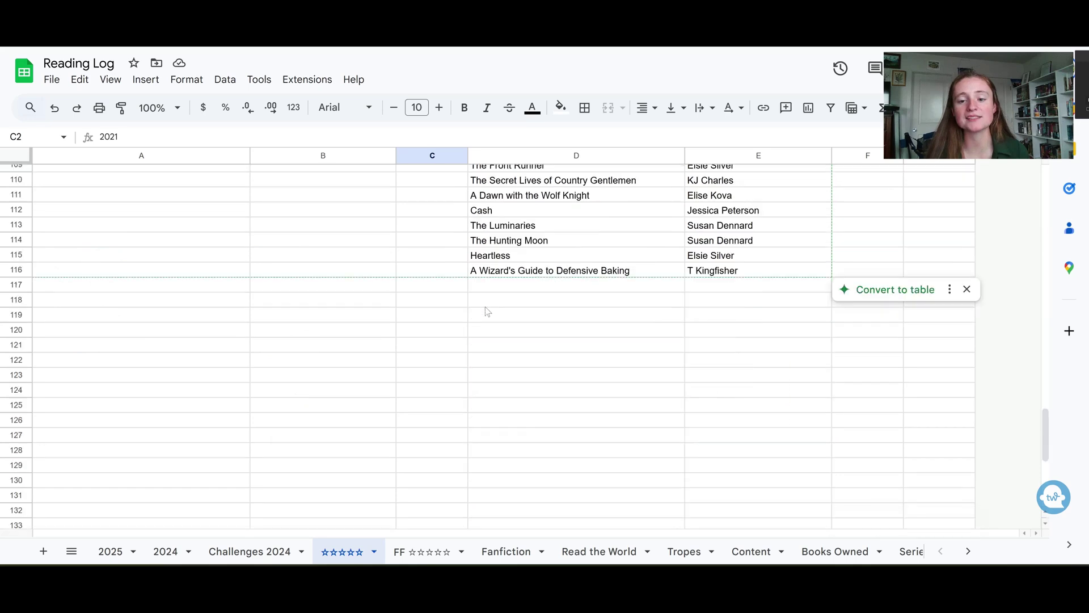
scroll(487, 318, up, 20)
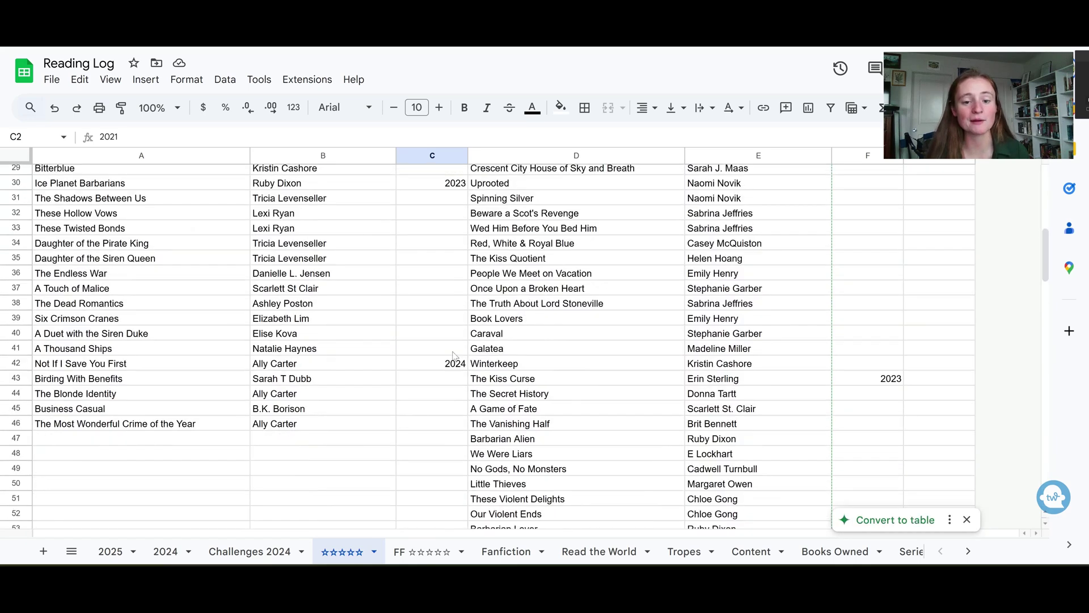
scroll(453, 355, down, 2)
click(443, 373)
scroll(467, 382, up, 11)
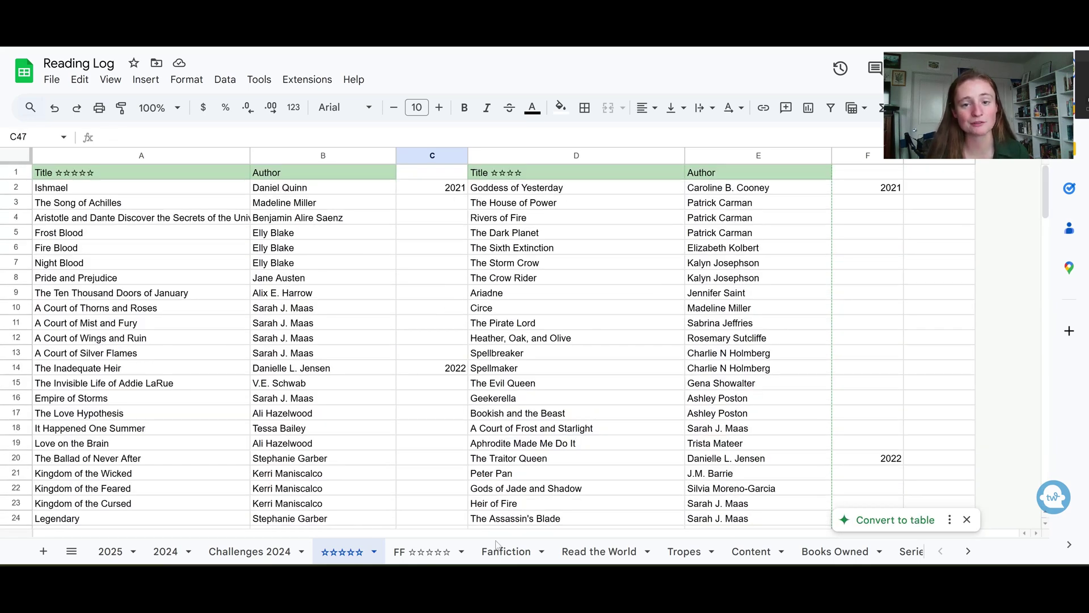
click(426, 553)
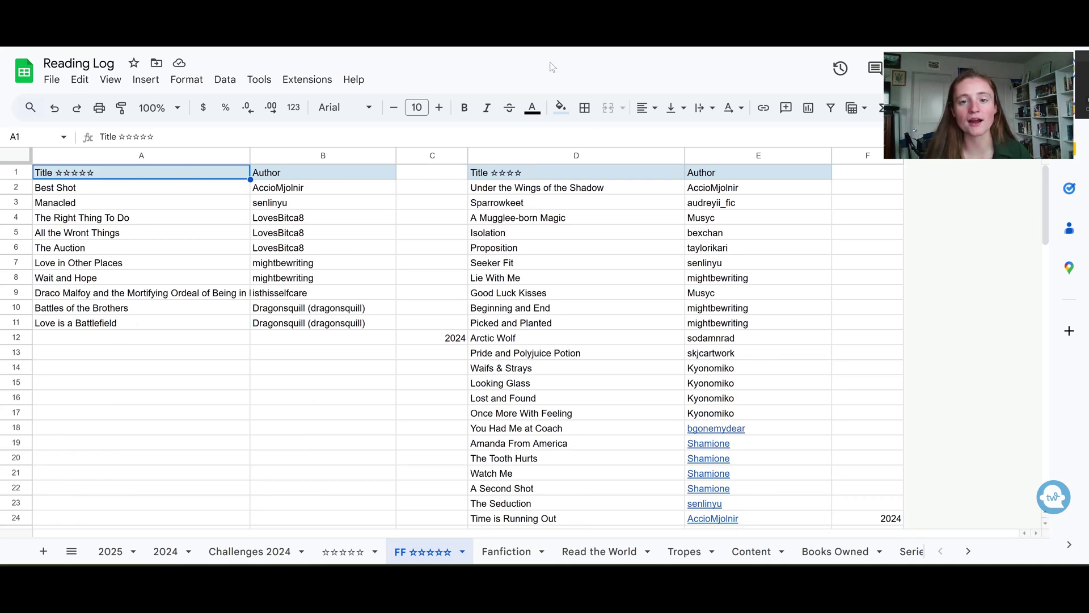
- Open the Fanfiction sheet and browse its monthly entries from 2021 through to late 2024
click(527, 556)
scroll(354, 389, down, 20)
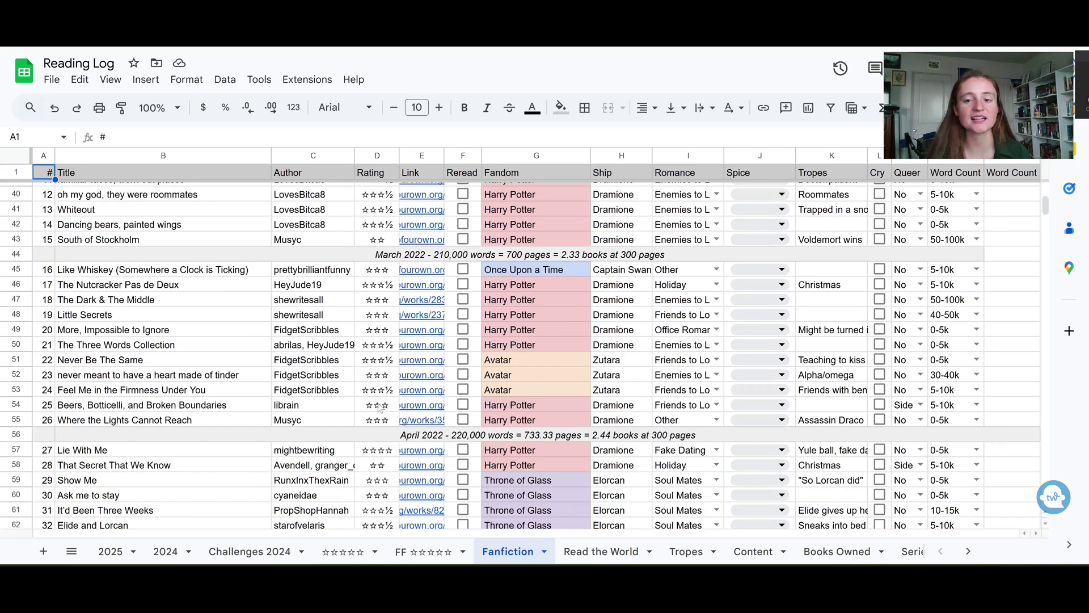
scroll(586, 355, up, 15)
scroll(586, 355, up, 10)
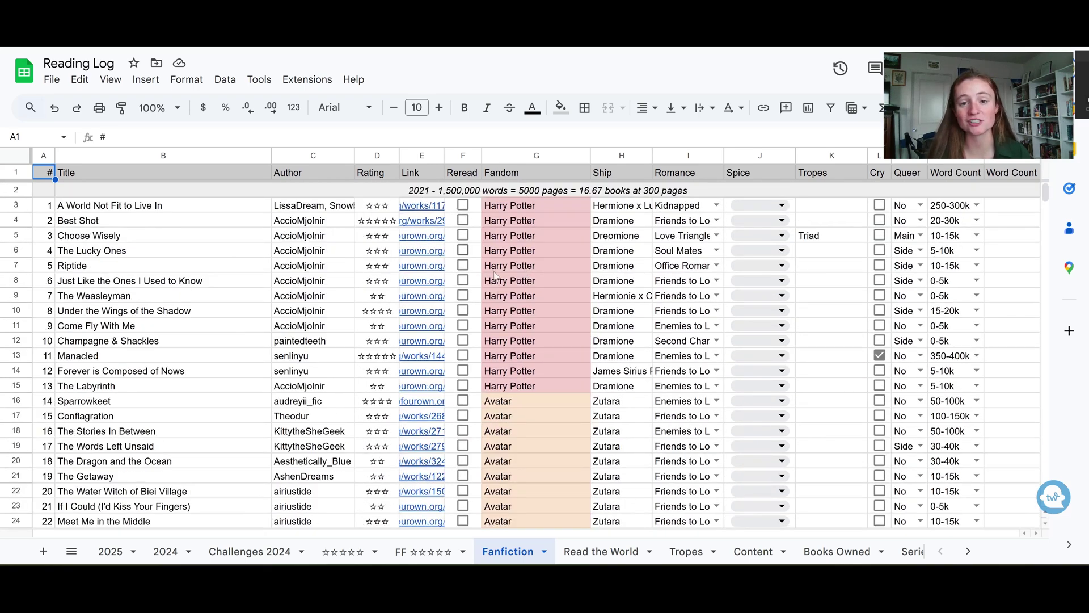
scroll(495, 274, down, 20)
scroll(540, 342, down, 20)
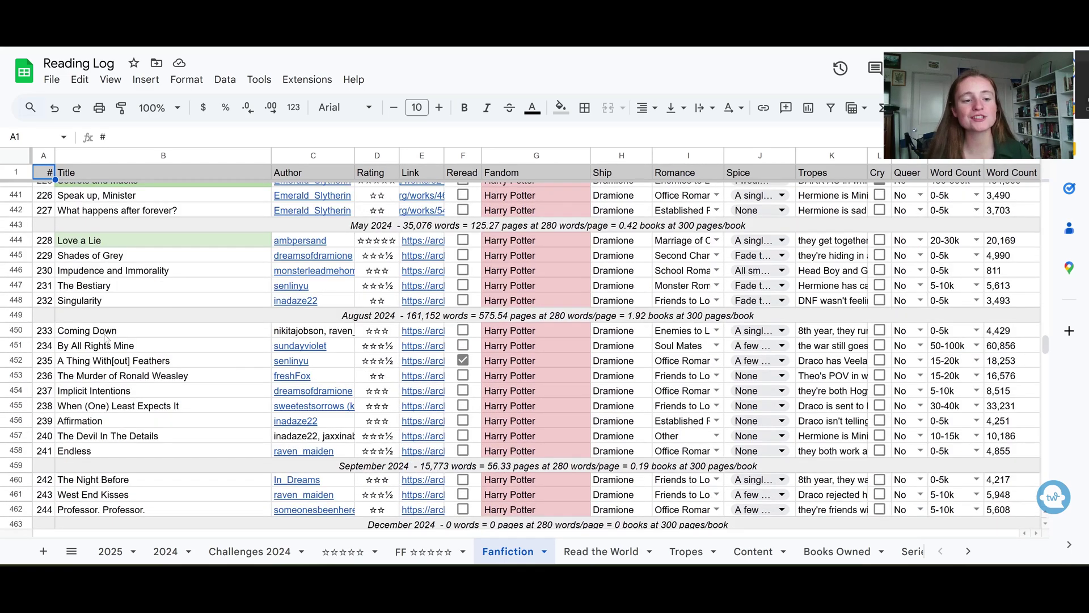
- Examine the number, title, linked author and star rating columns of the fanfiction entries under August 2024
drag(50, 337, 46, 451)
drag(170, 331, 171, 420)
click(347, 335)
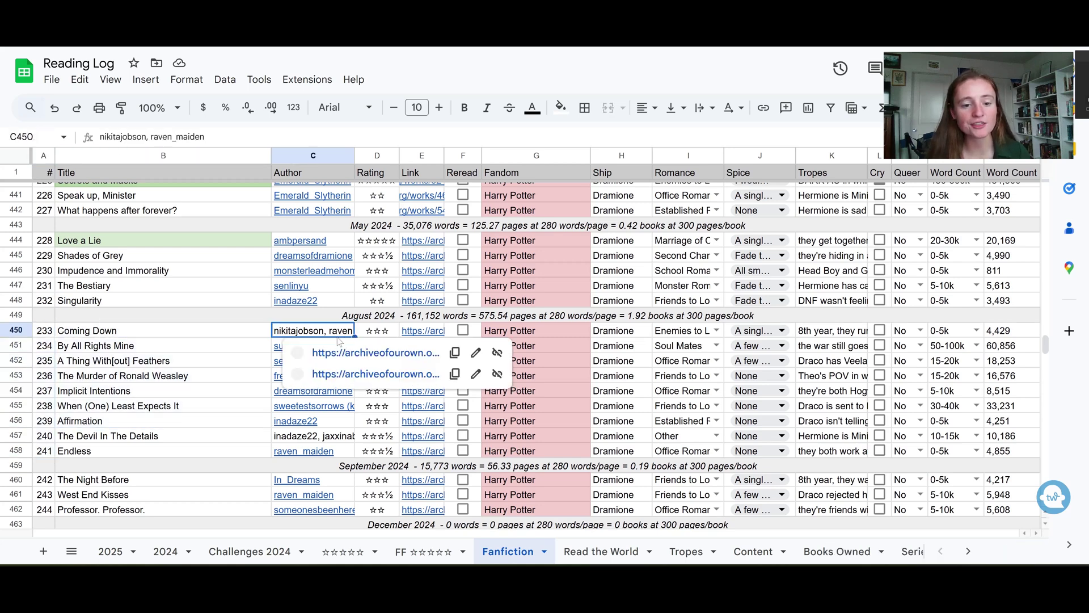
key(Left)
drag(384, 336, 380, 423)
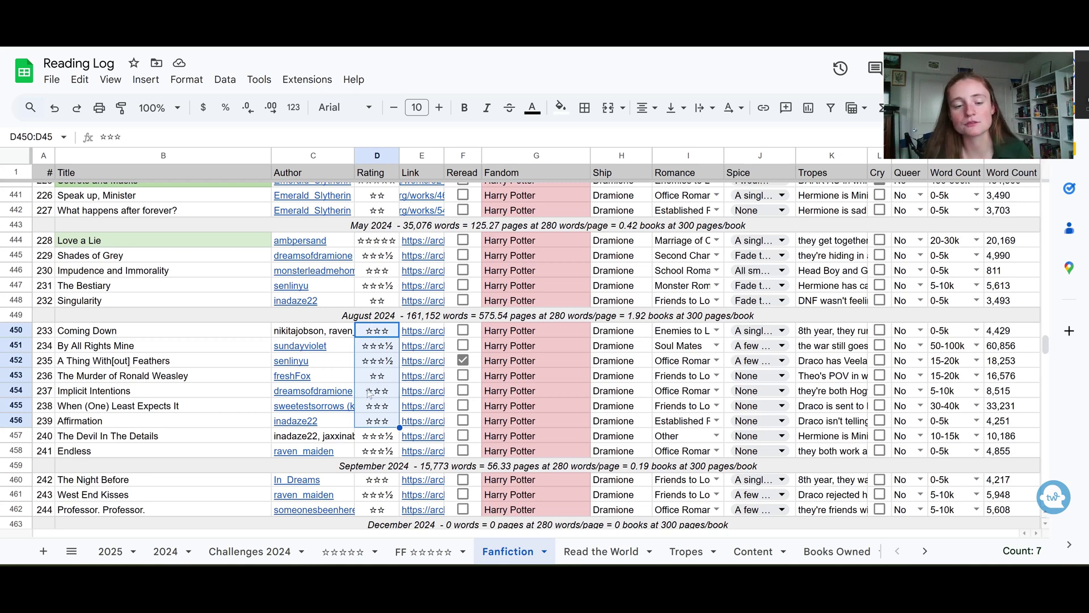
click(383, 363)
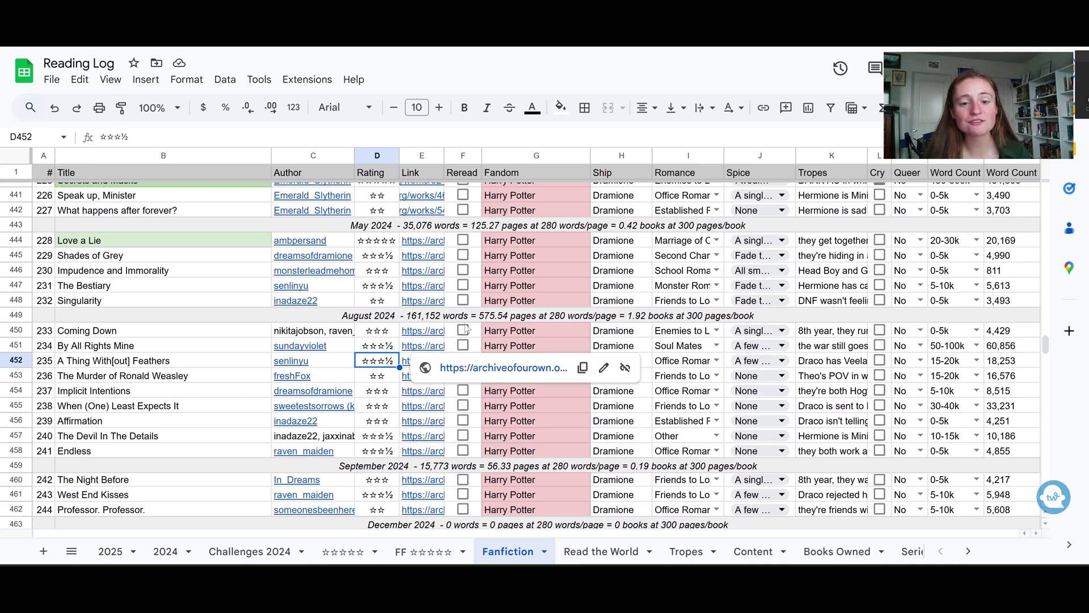
- Examine the Fandom, Ship, Romance and Tropes columns of the fanfiction entries under August 2024
drag(520, 333, 567, 347)
click(623, 345)
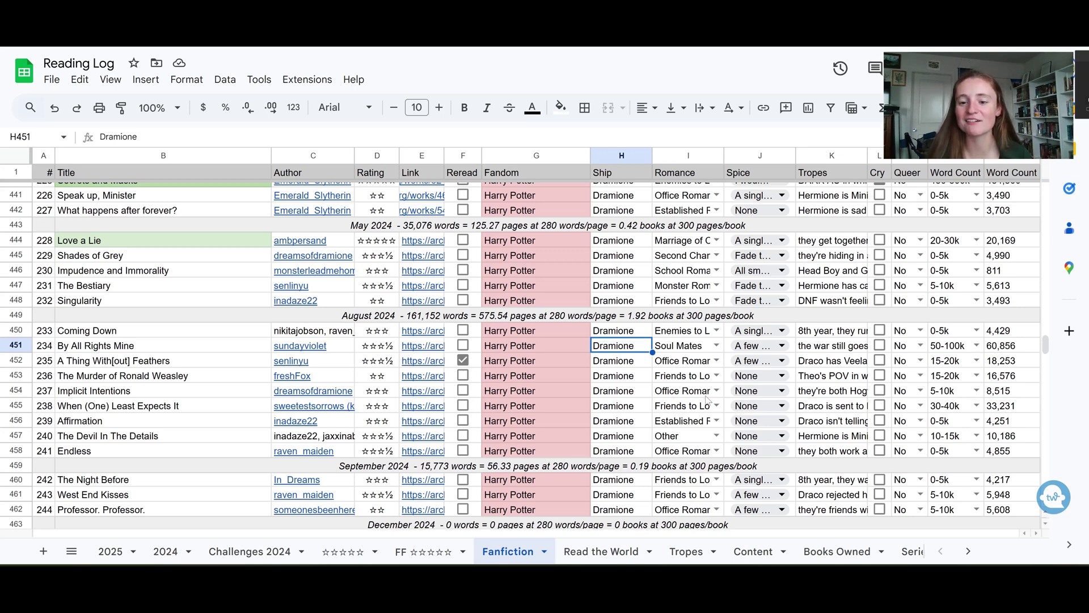
click(716, 345)
scroll(717, 463, down, 1)
scroll(715, 457, up, 1)
click(640, 349)
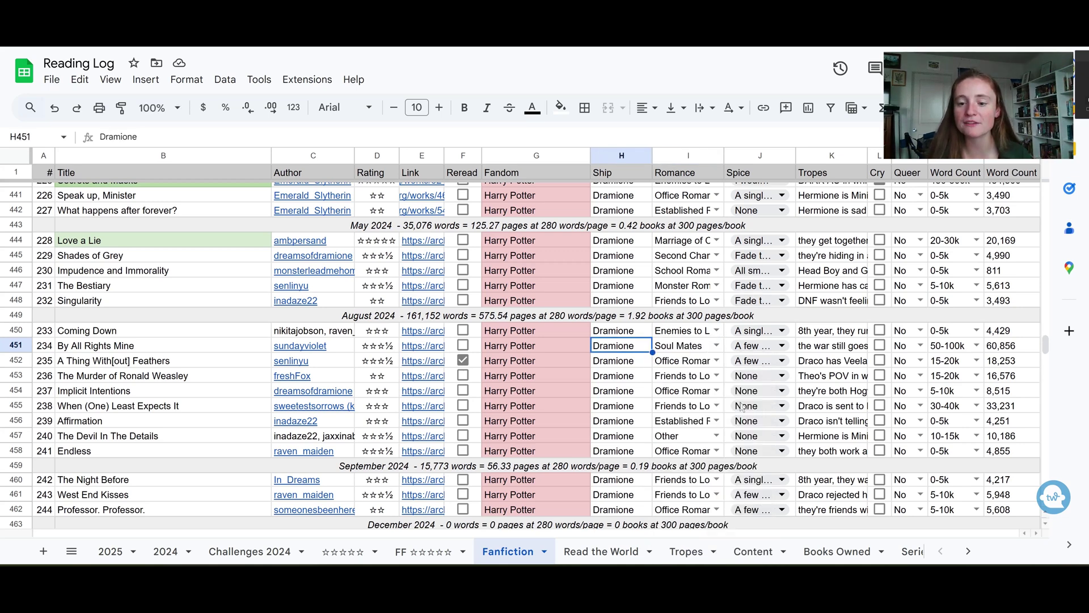
click(834, 335)
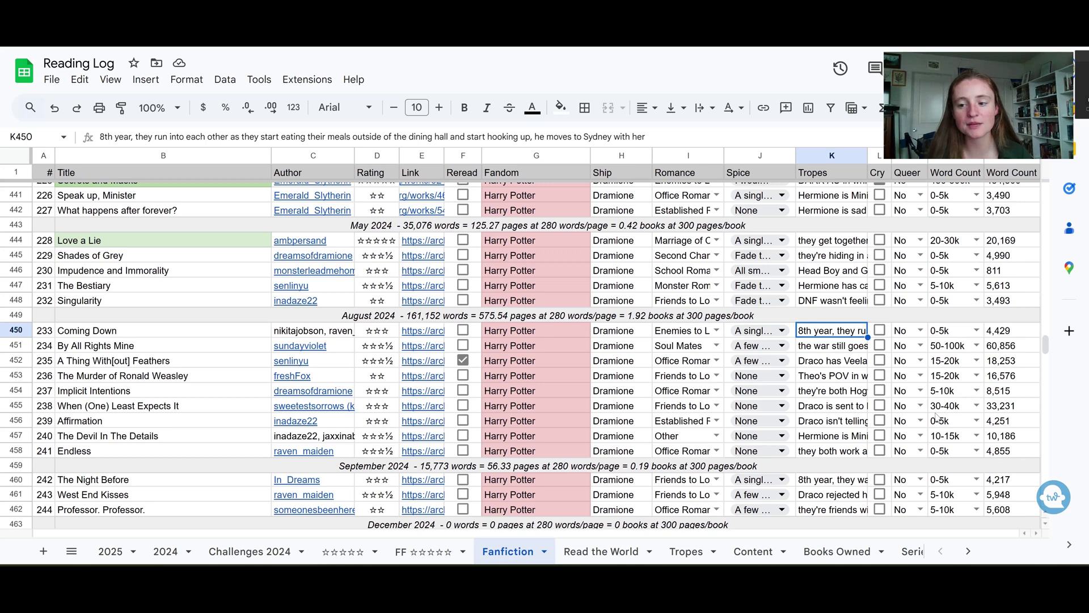
- Open the Read the World sheet and examine its list of US states and the US and world maps
click(601, 552)
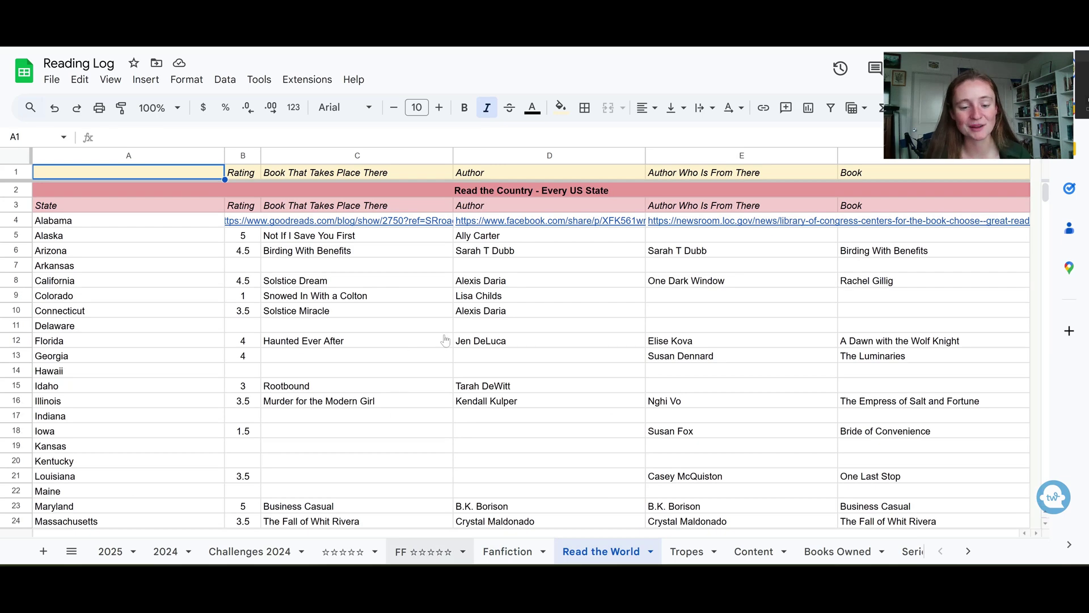
scroll(398, 361, down, 10)
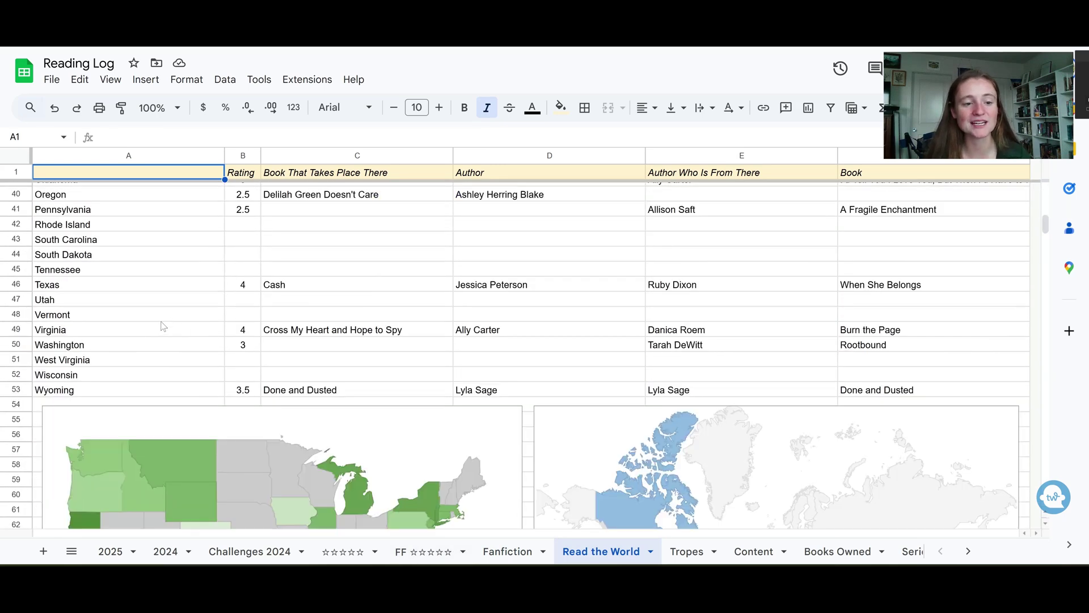
scroll(373, 237, down, 4)
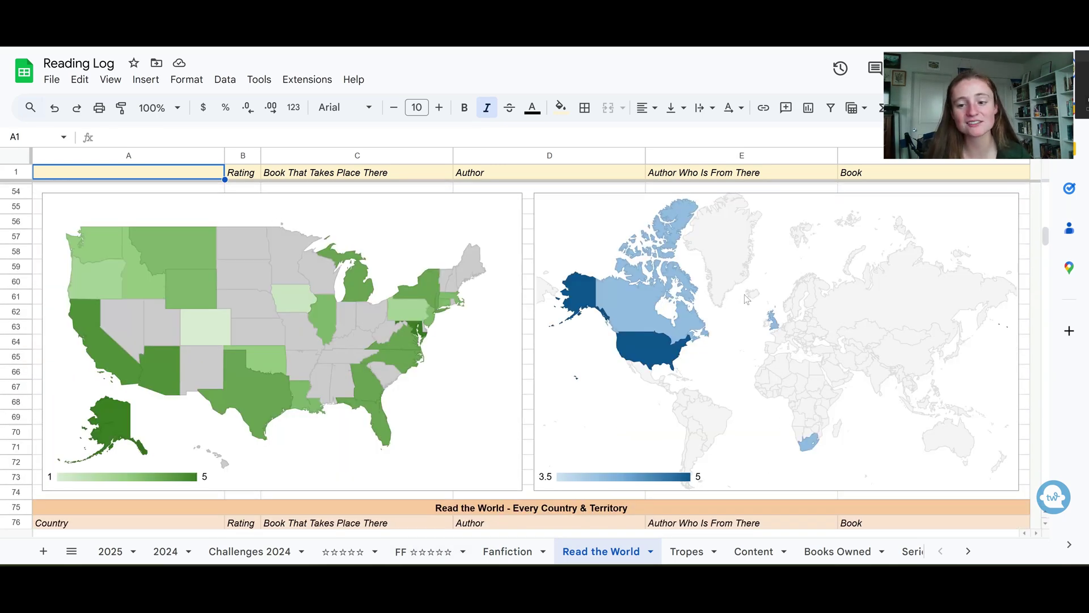
scroll(424, 321, up, 9)
drag(113, 208, 82, 454)
click(82, 450)
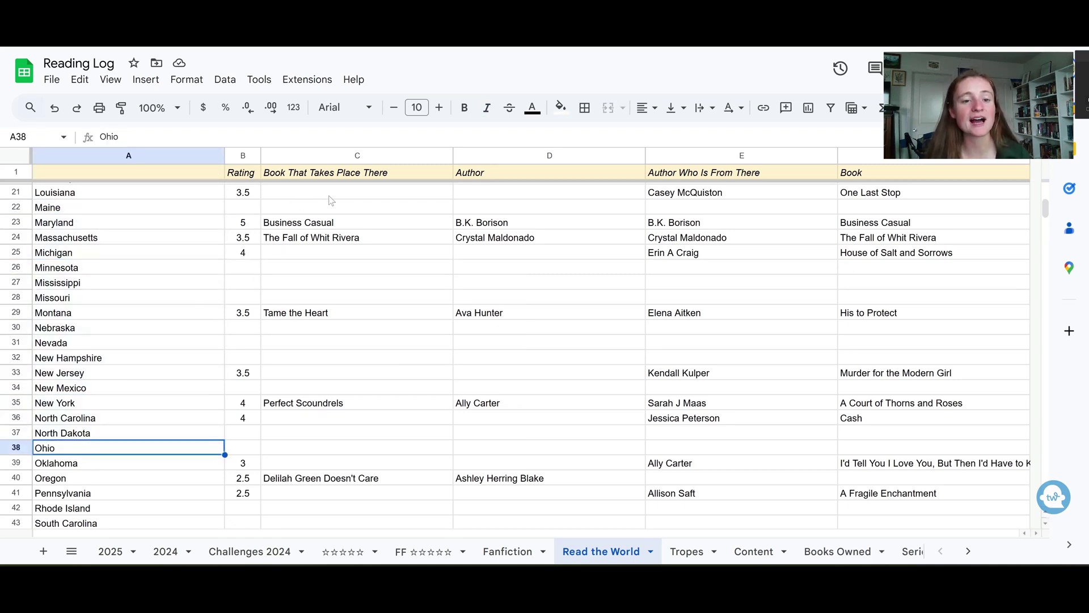
- Examine Maryland's book, author and rating entries, and compare them with the color-coded rating maps
click(375, 207)
drag(393, 227, 519, 225)
drag(761, 225, 867, 227)
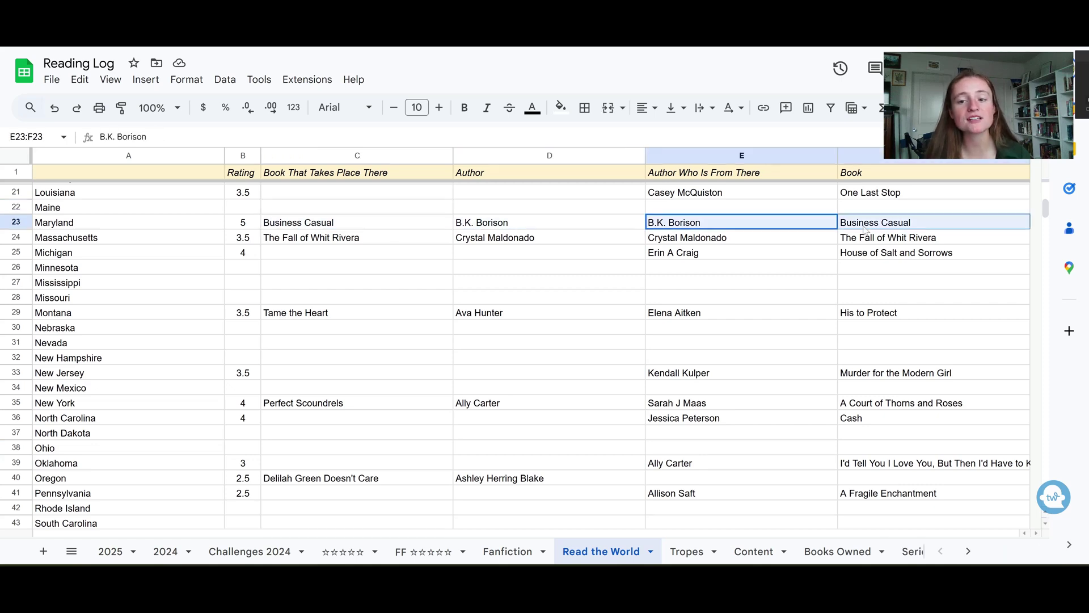
click(245, 227)
scroll(247, 234, down, 9)
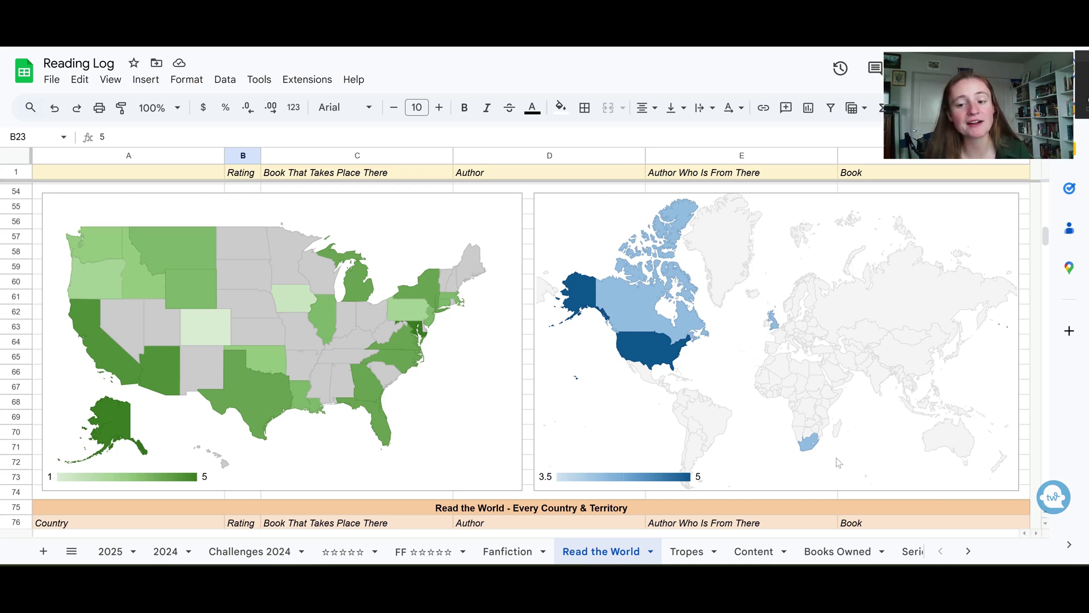
- Browse the Every Country & Territory list from Afghanistan to Zimbabwe, down to the regional maps below it
scroll(179, 321, down, 12)
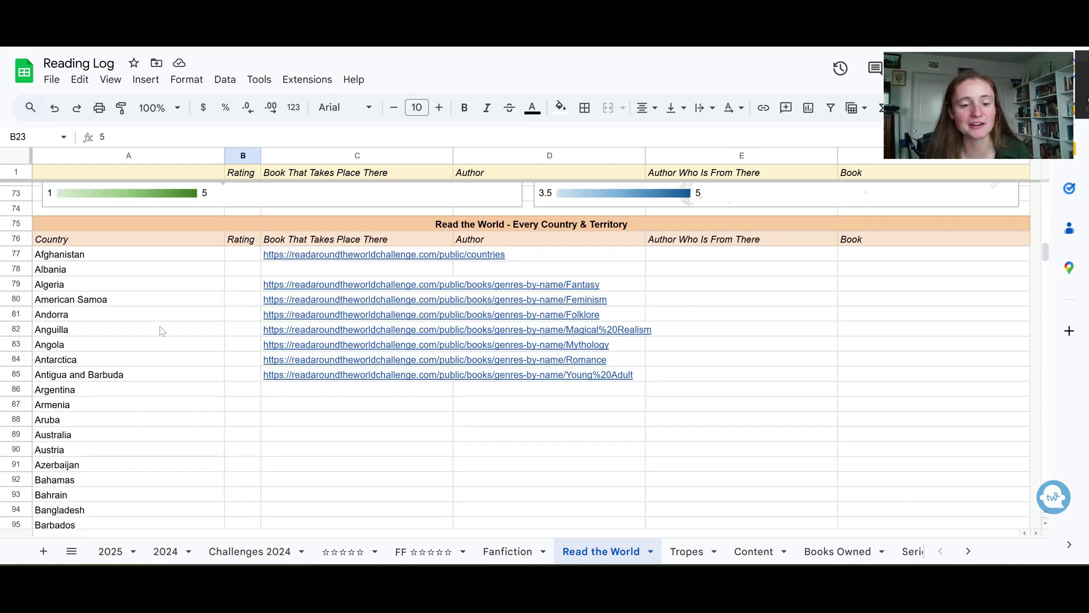
scroll(140, 237, down, 6)
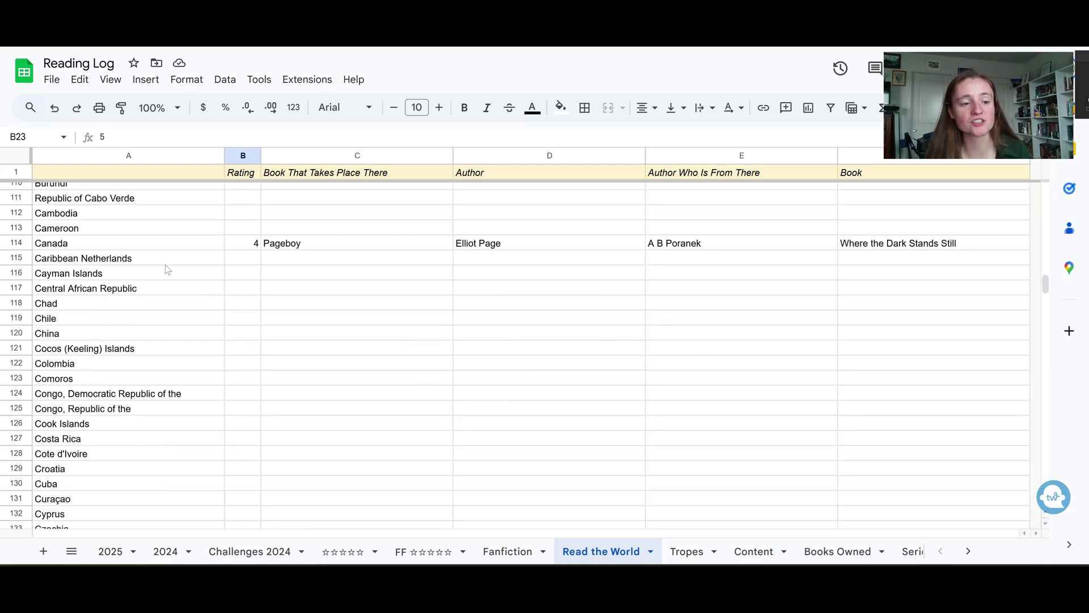
scroll(167, 283, down, 11)
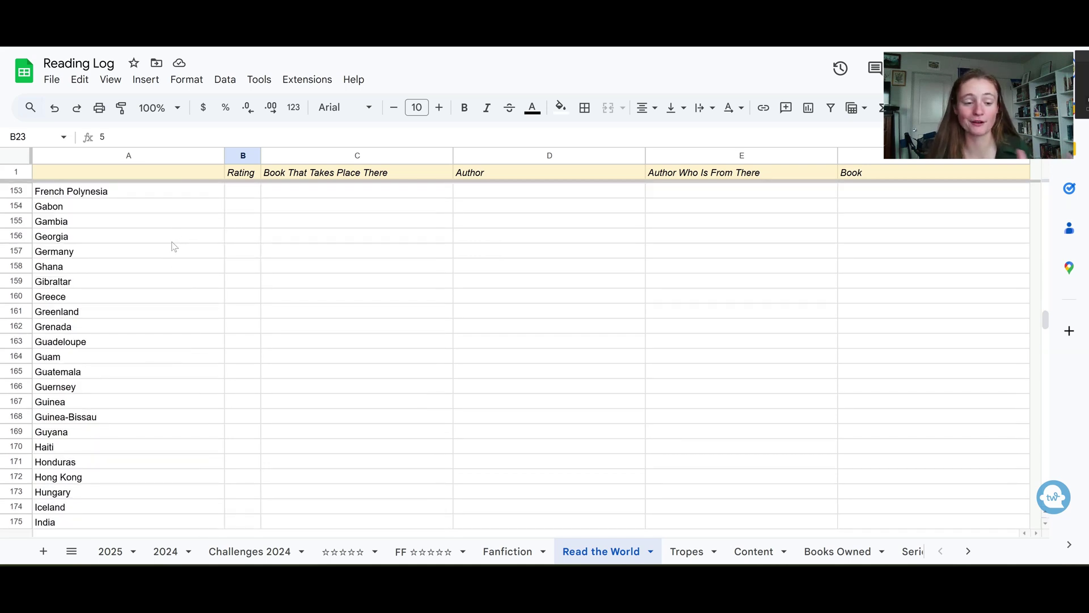
scroll(174, 244, down, 5)
scroll(170, 258, down, 16)
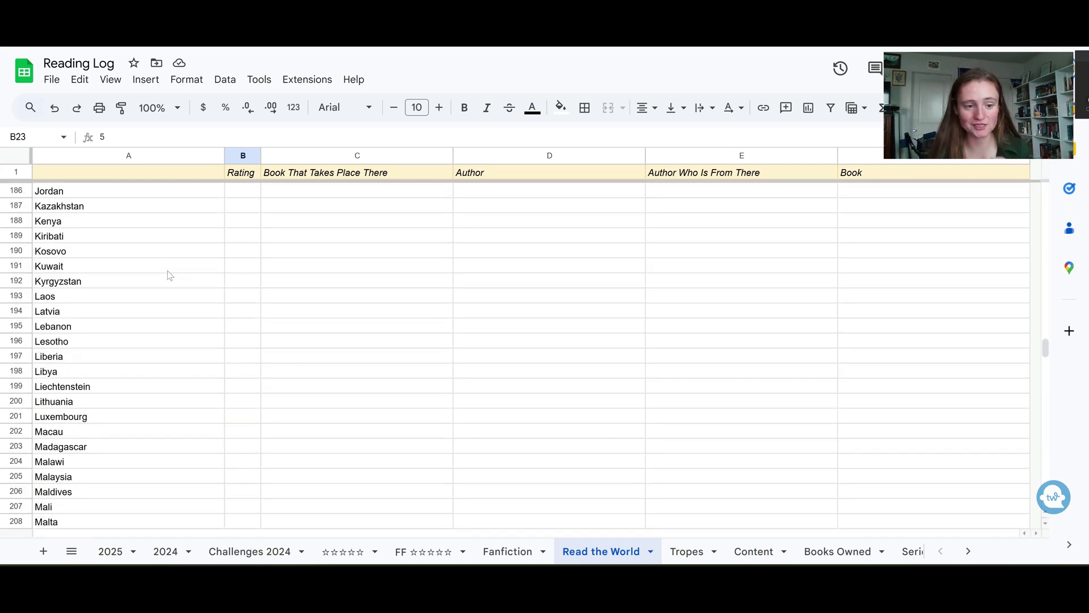
scroll(167, 279, down, 20)
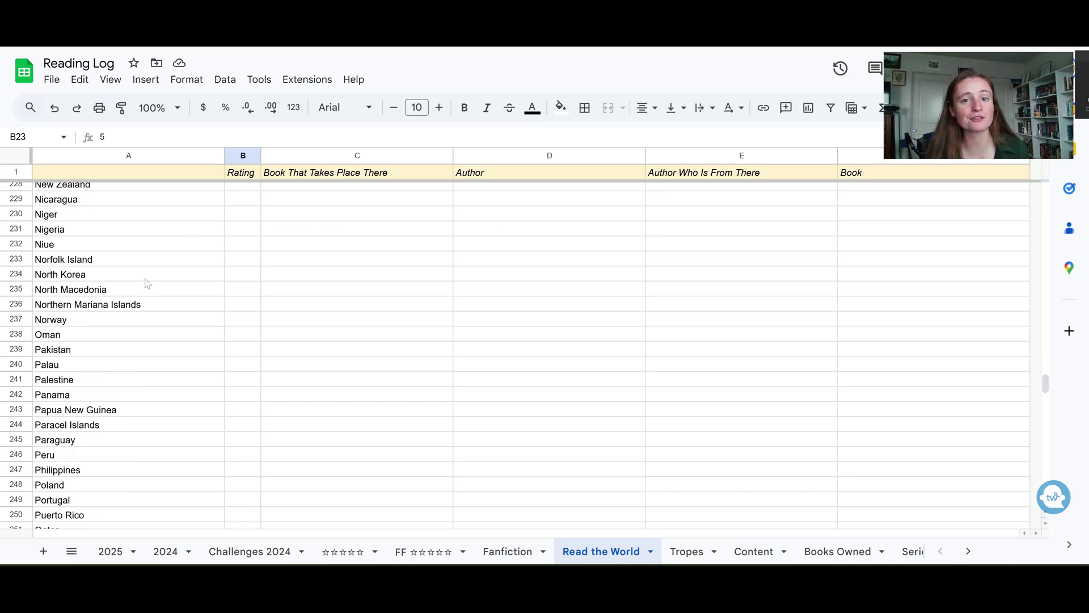
scroll(142, 288, down, 8)
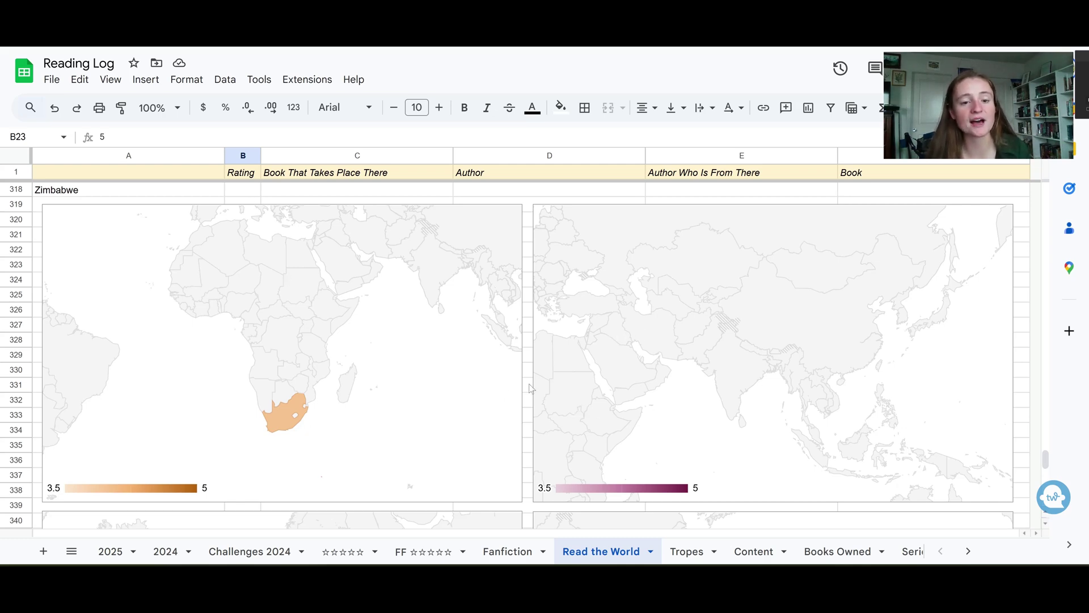
- Examine the color-coded regional rating maps below the country list, from Africa and Asia to North and South America
scroll(411, 329, down, 8)
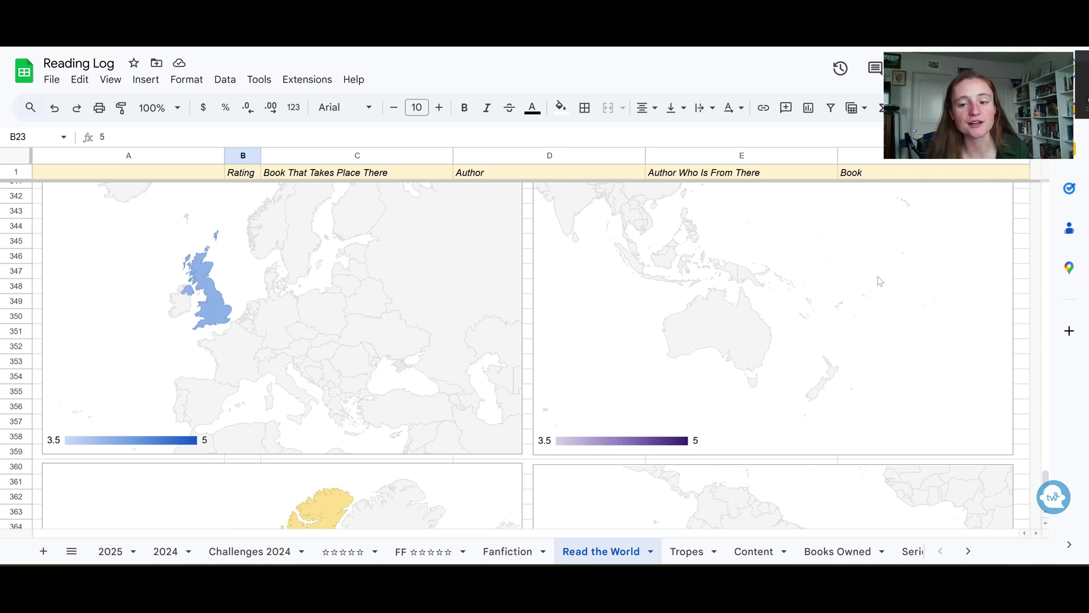
scroll(393, 296, down, 6)
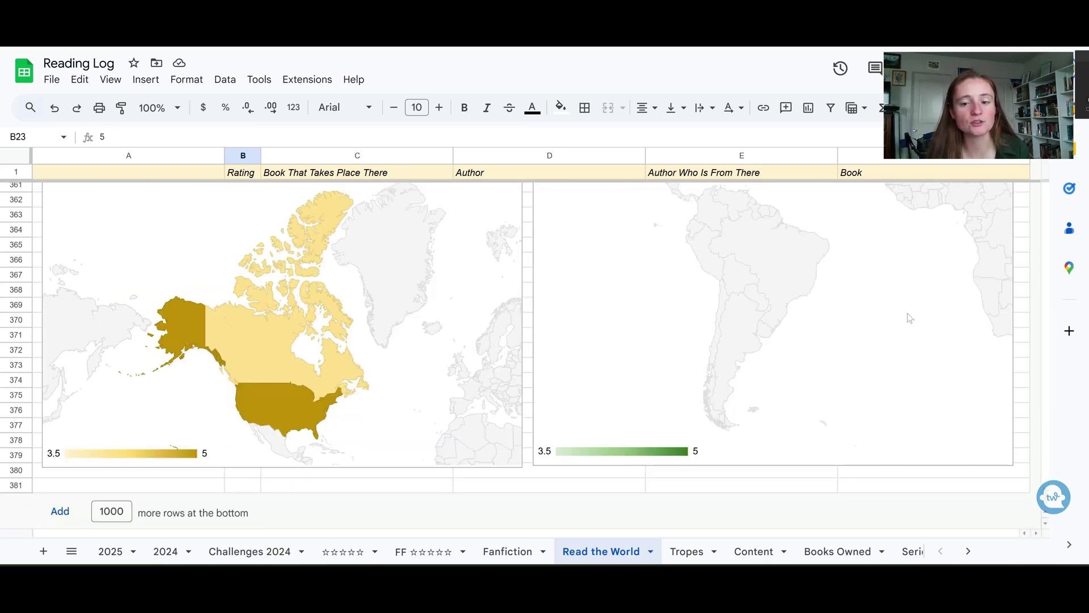
scroll(585, 424, up, 20)
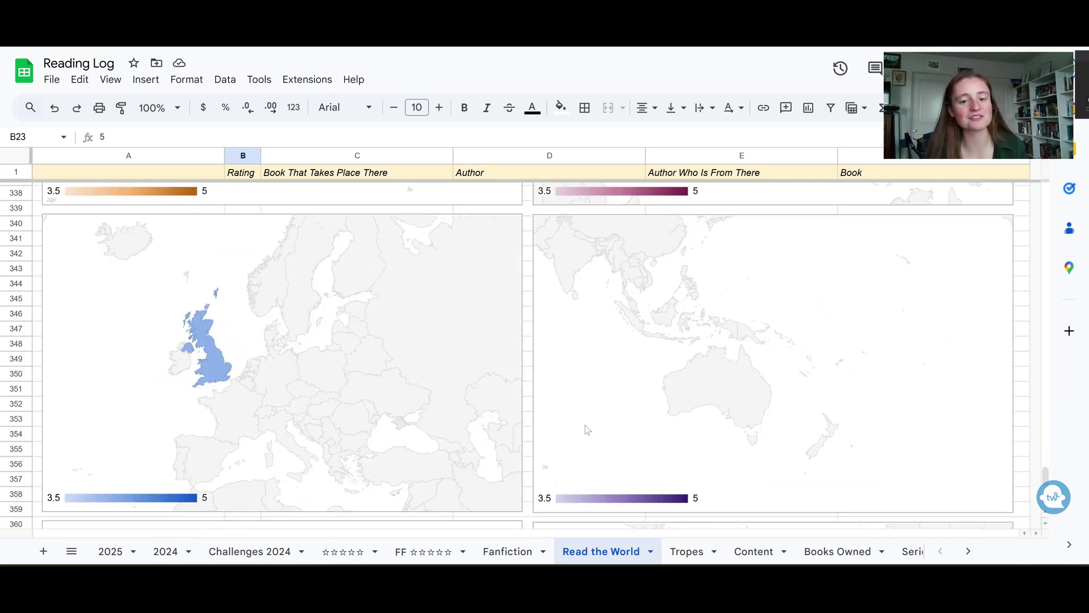
scroll(657, 450, up, 2)
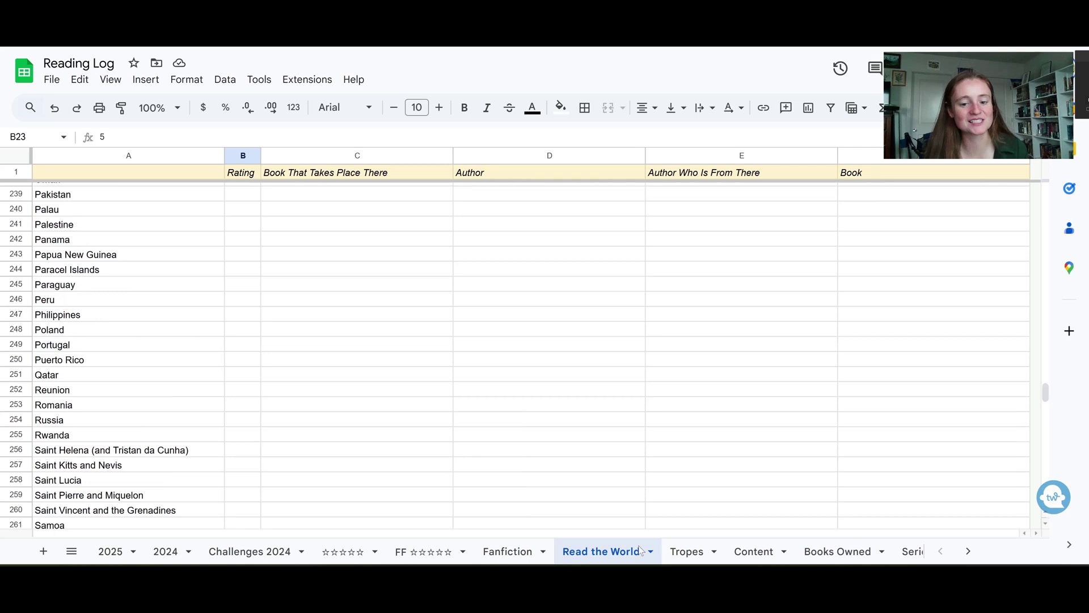
- Open the Tropes sheet and examine its genre color key from Fairytale & Mythology to Young Adult Fantasy
click(687, 551)
click(485, 244)
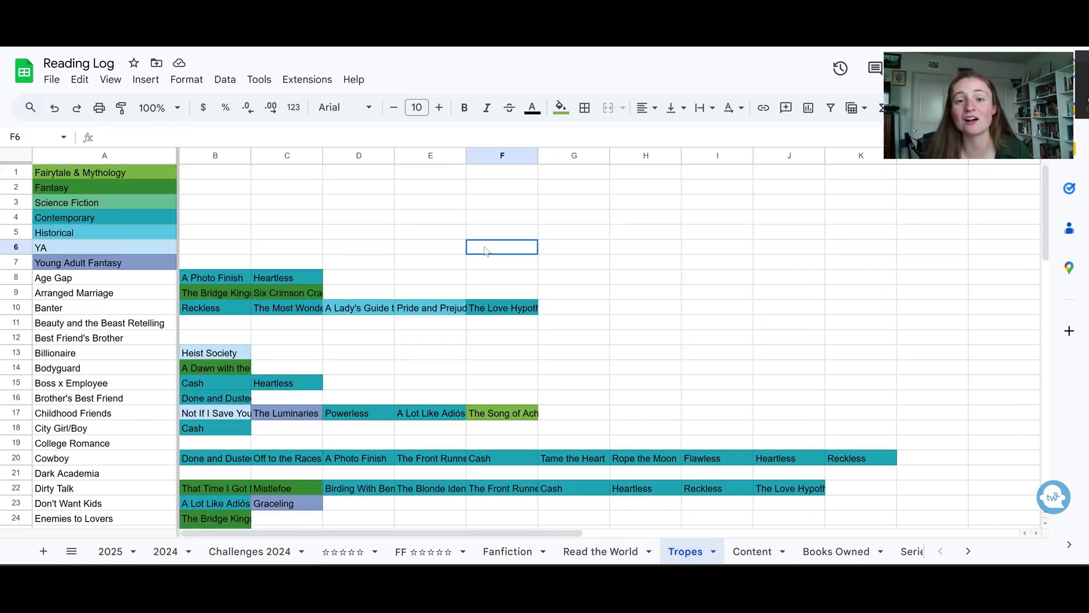
drag(140, 171, 121, 257)
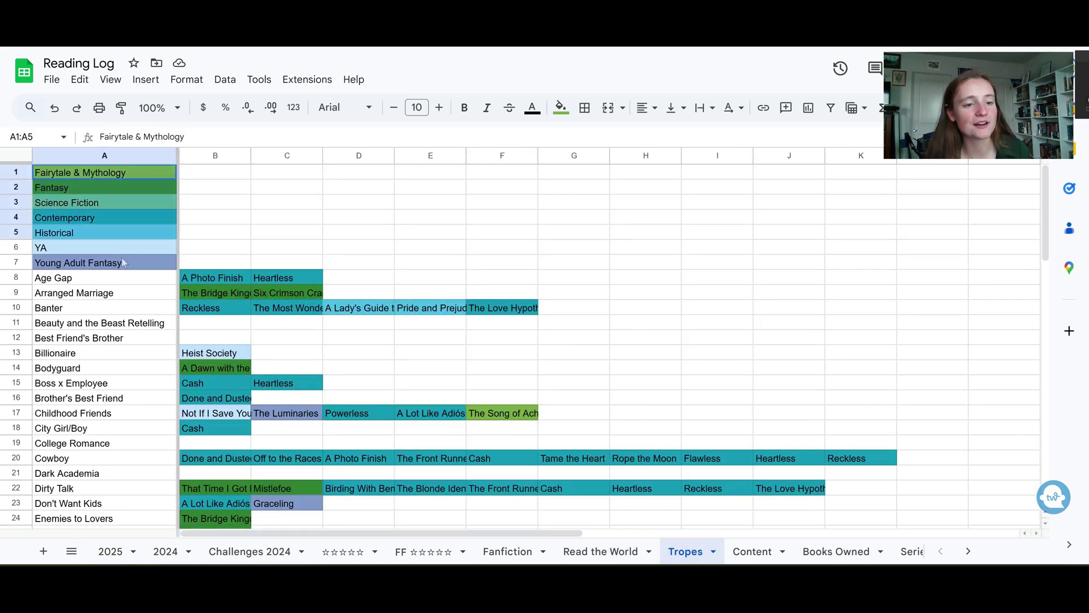
click(209, 253)
- Examine the books listed for the Don't Want Kids trope
scroll(205, 293, down, 2)
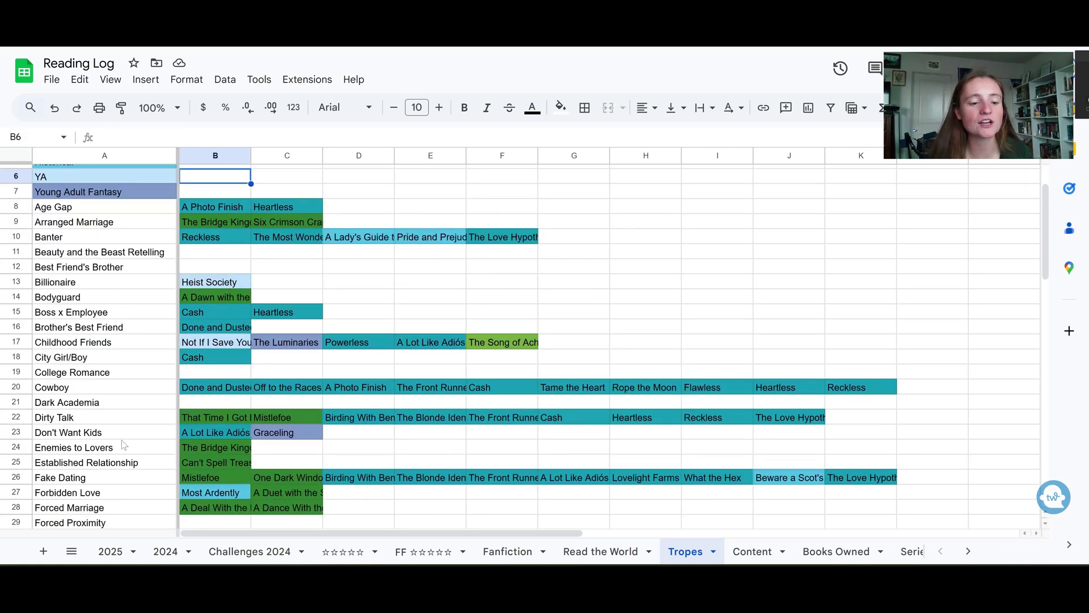
click(94, 434)
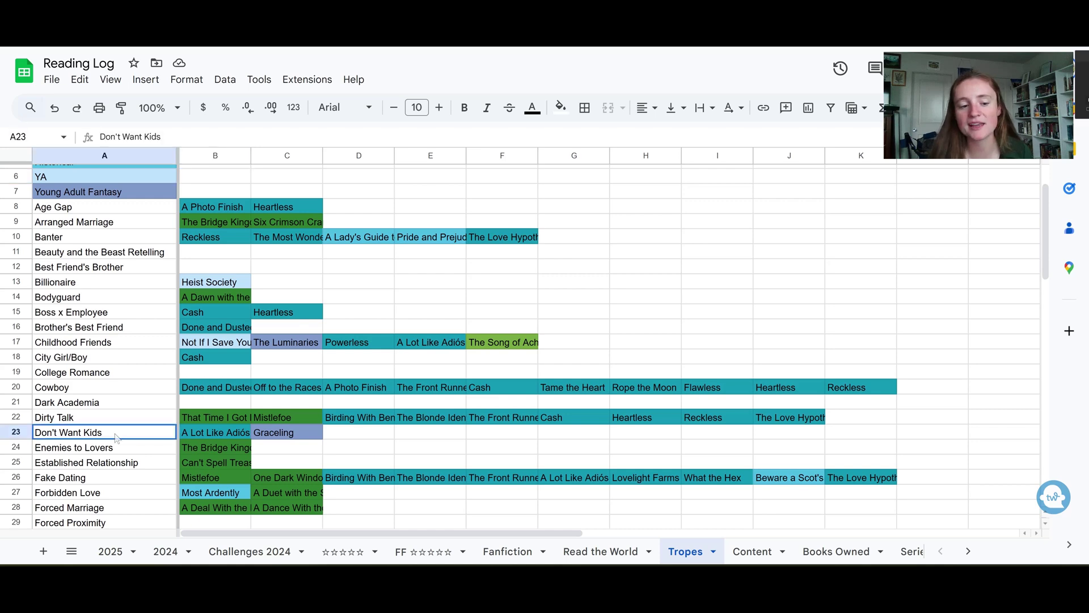
drag(225, 449, 300, 434)
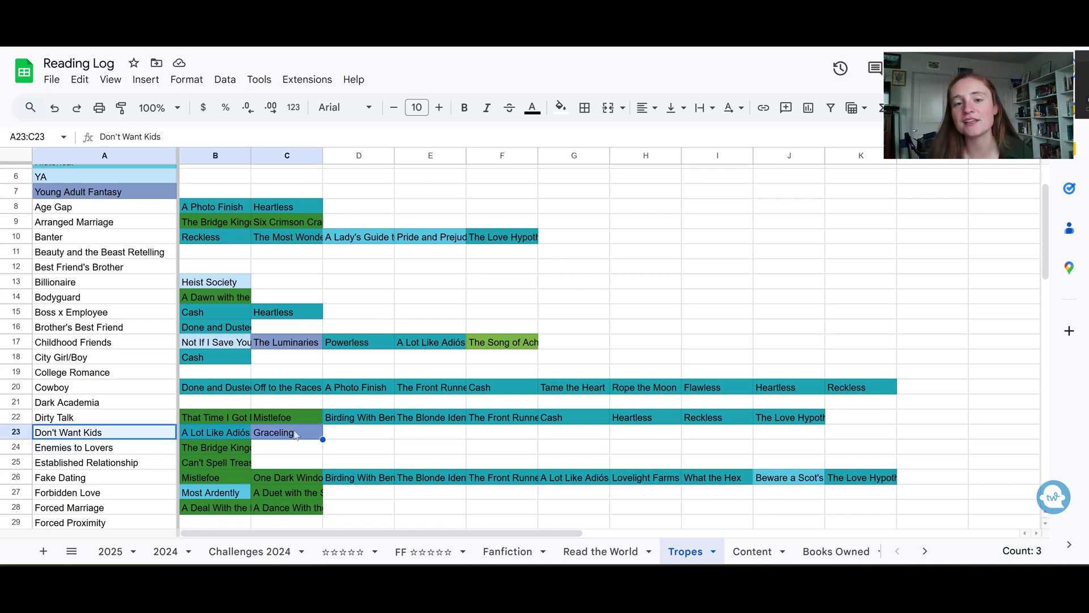
click(300, 432)
- Browse the remaining tropes down to Witchy, checking Second Chance and Training Montages, and return to the genre color key
scroll(335, 405, down, 3)
scroll(336, 404, down, 15)
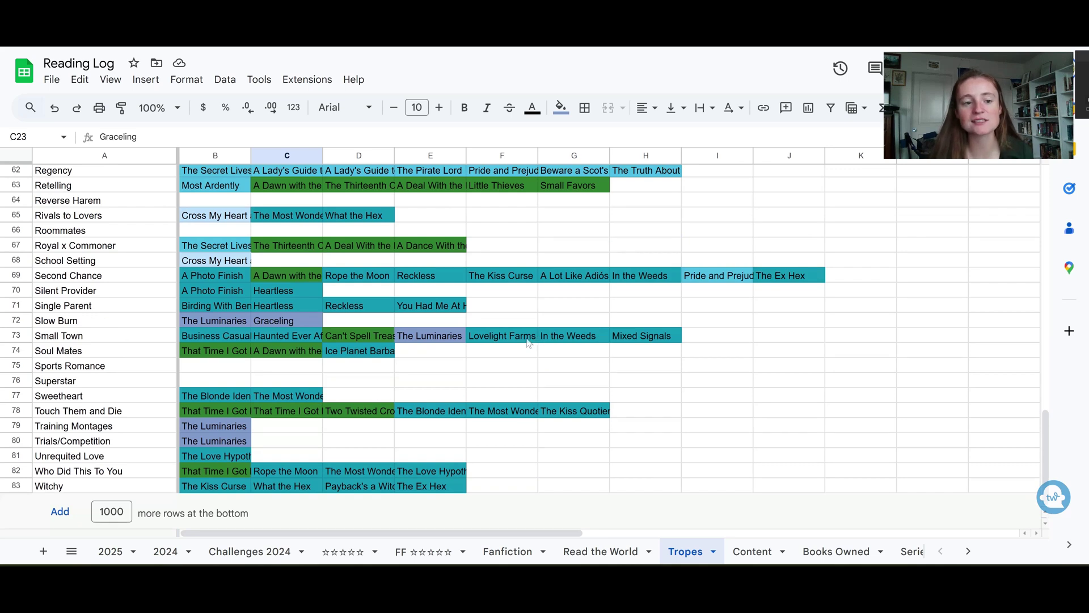
click(170, 278)
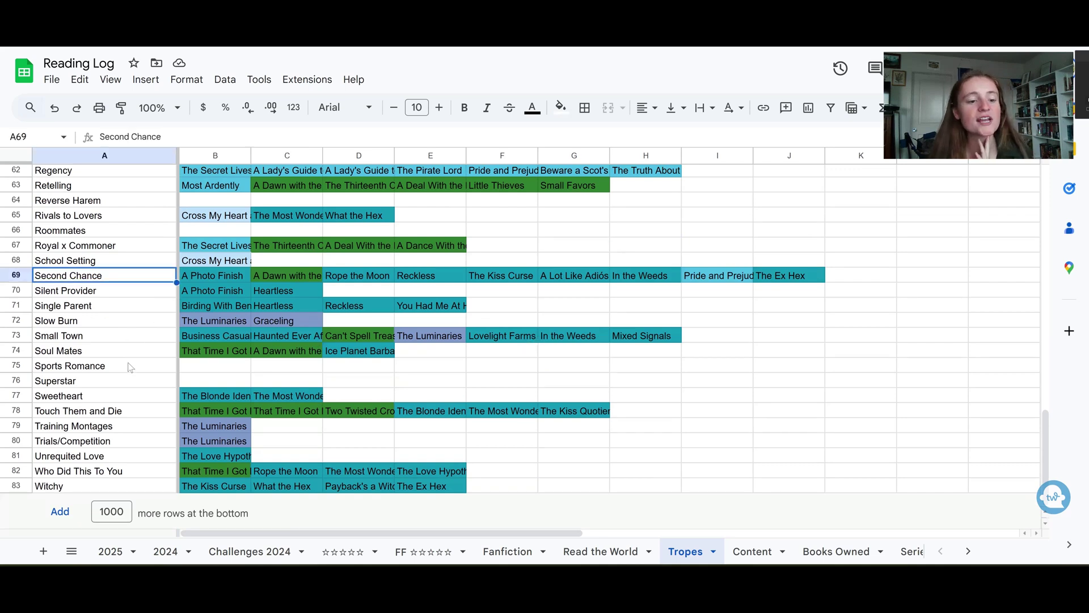
click(116, 429)
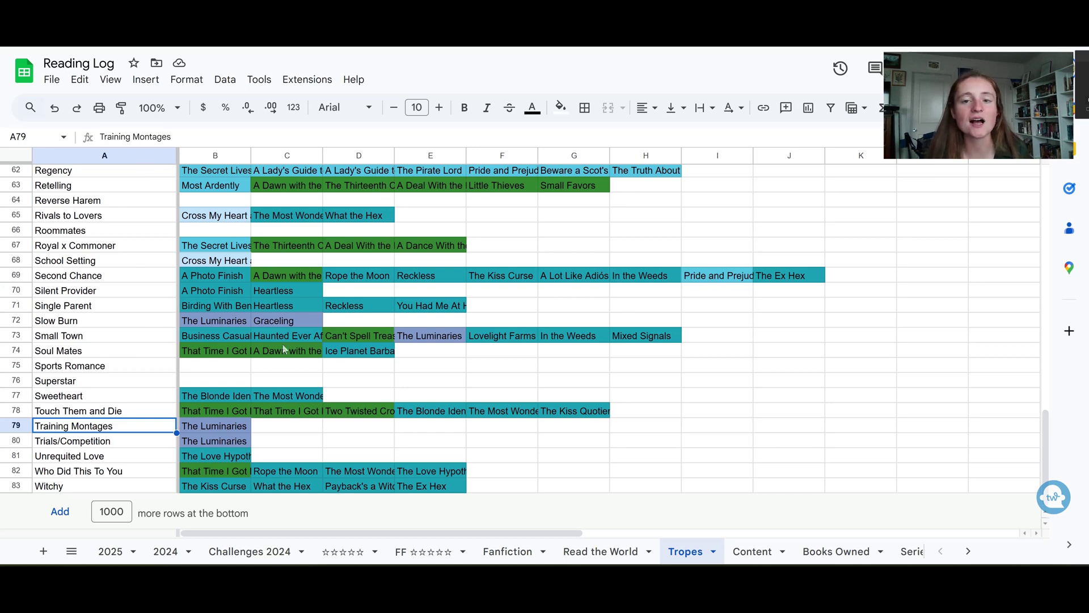
scroll(283, 346, up, 20)
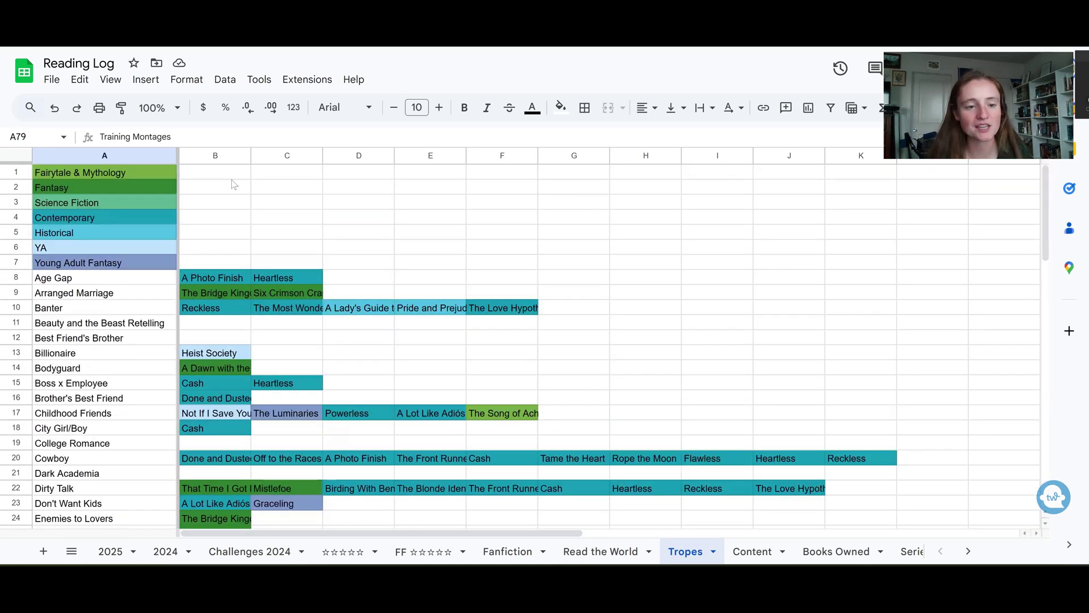
- Open the Content sheet and examine the Book and Author columns of its first entries
click(752, 551)
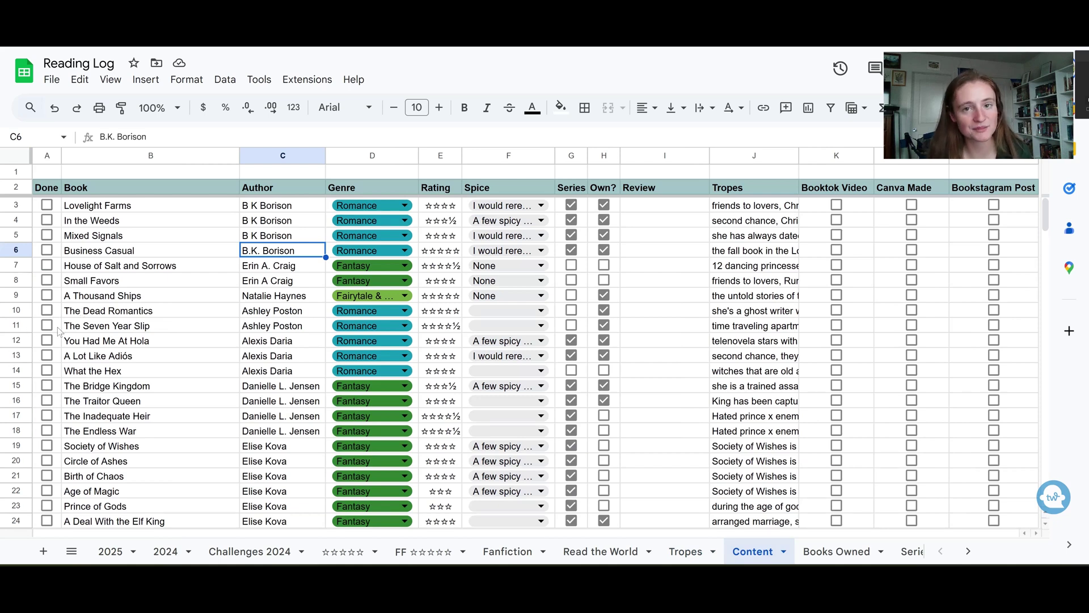
key(Left)
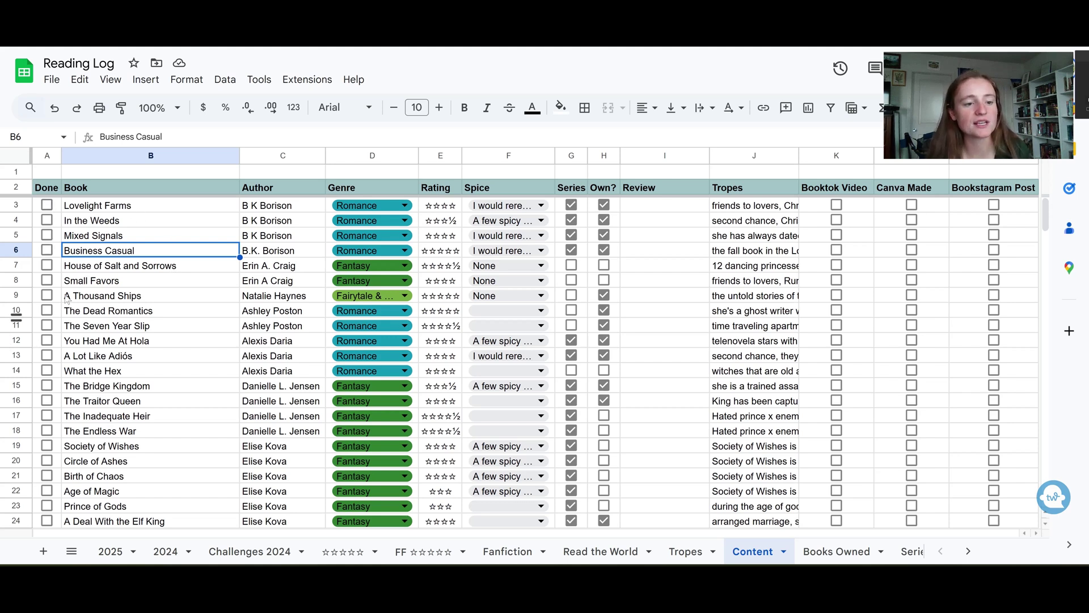
click(121, 207)
key(shift+Down)
key(shift+Down)
key(shift+Down)
click(282, 222)
key(shift+Down)
key(shift+Down)
key(shift+Down)
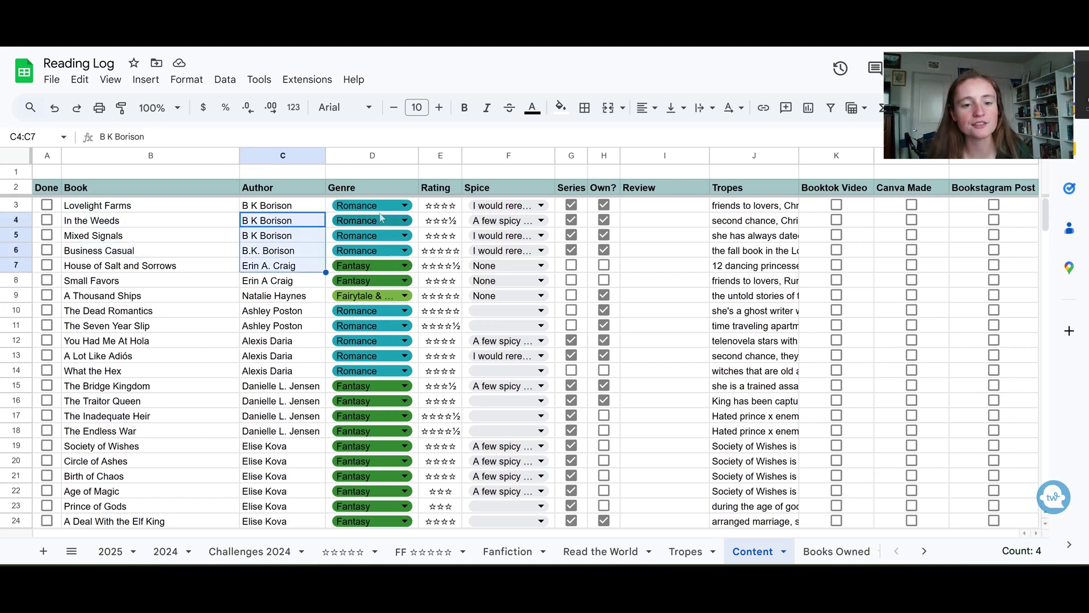
- Browse the Rating column of the Content sheet and return to the first entries
click(445, 404)
scroll(449, 382, down, 5)
scroll(445, 318, up, 5)
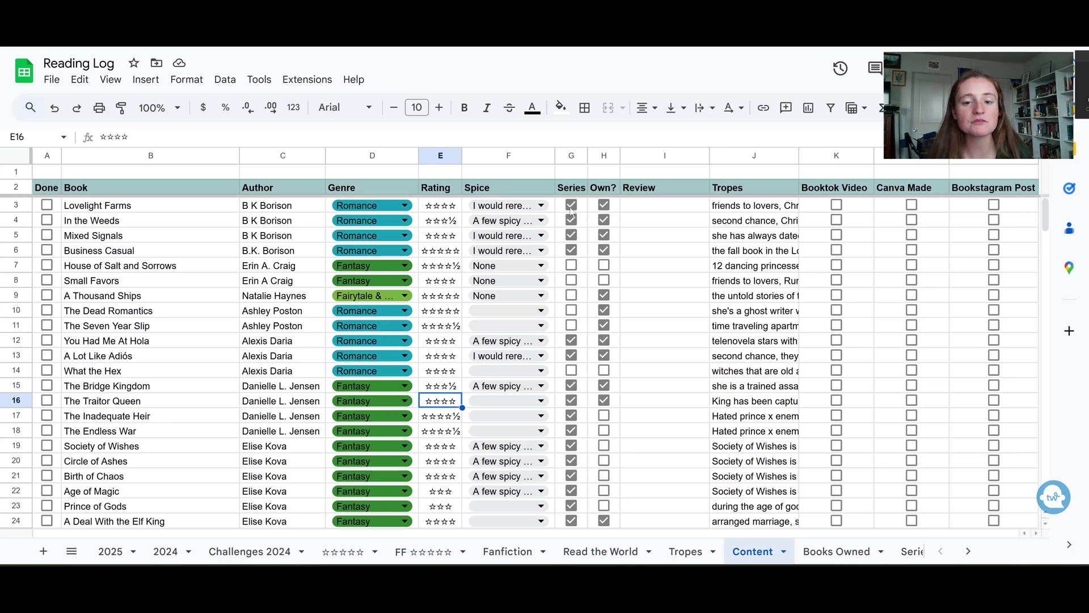
- Examine the Review column, including the reviews of Cross My Heart and Hope to Spy and That Time I Got Drunk and Saved a Demon
drag(660, 209, 656, 367)
click(651, 387)
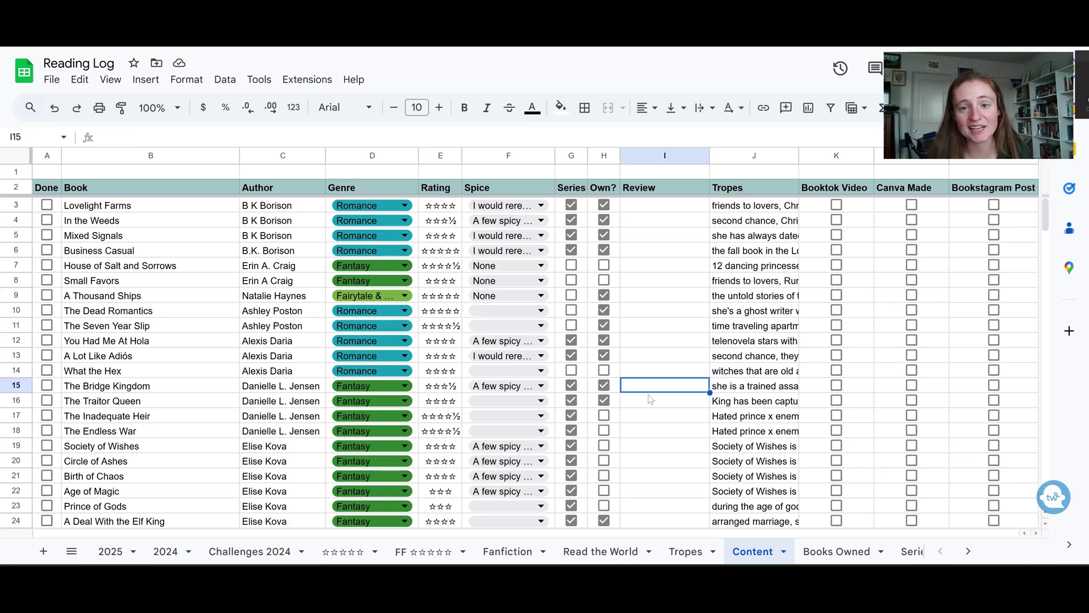
scroll(651, 399, down, 10)
scroll(654, 328, up, 3)
drag(658, 309, 658, 428)
click(659, 442)
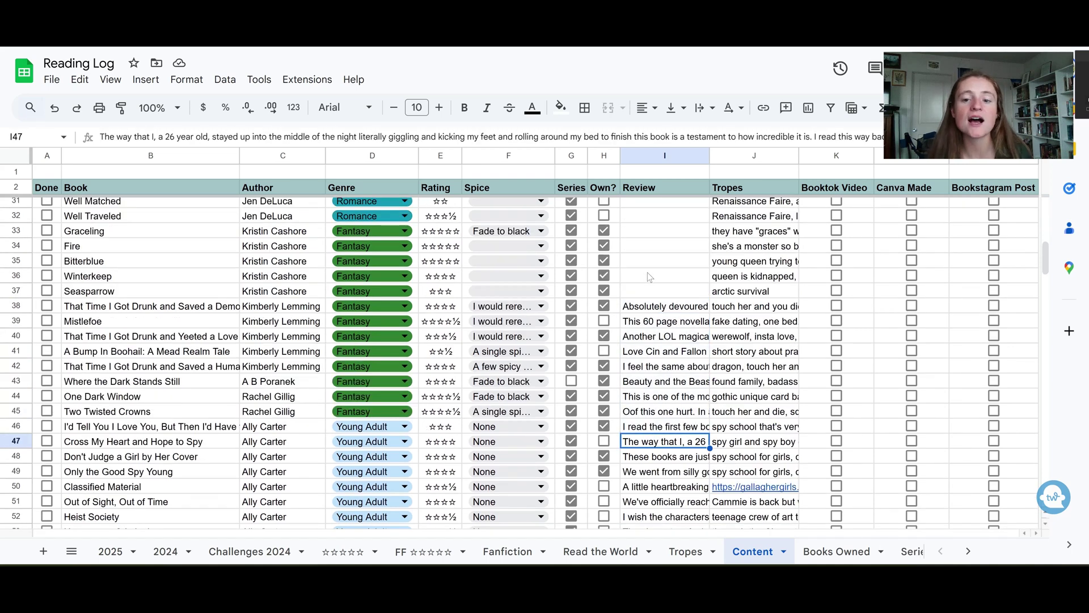
click(653, 307)
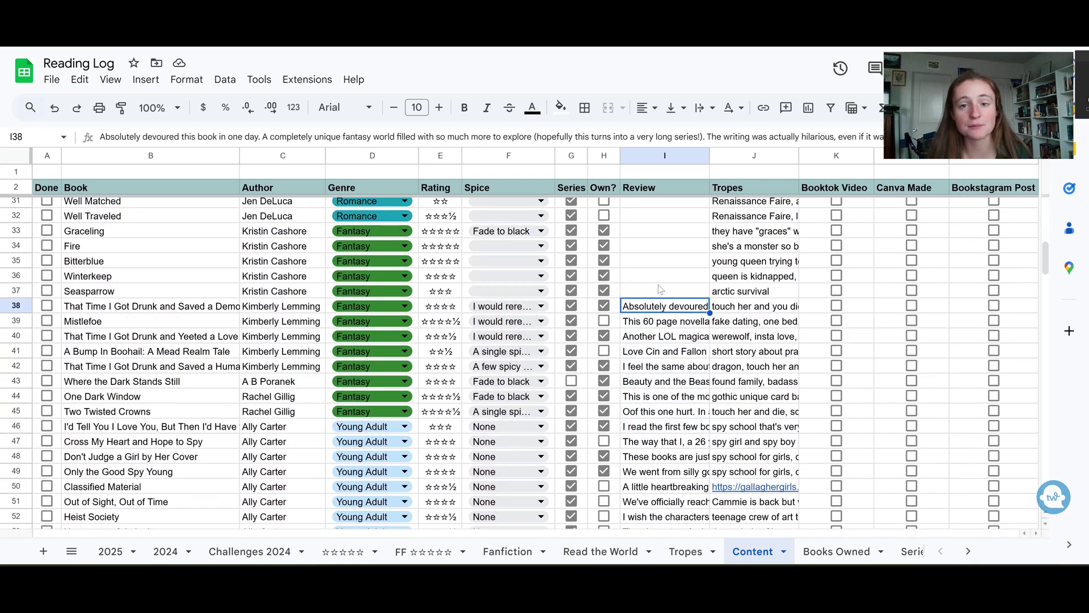
- Examine the Tropes entries from Lovelight Farms to The Bridge Kingdom and the Canva Made checkboxes
scroll(661, 290, up, 9)
drag(755, 206, 746, 393)
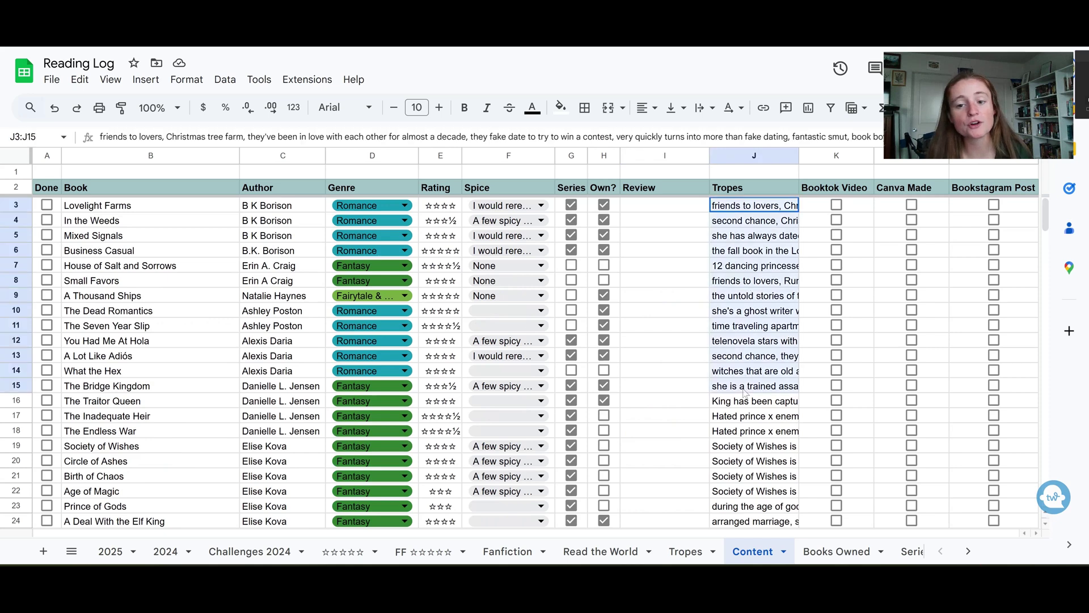
click(704, 357)
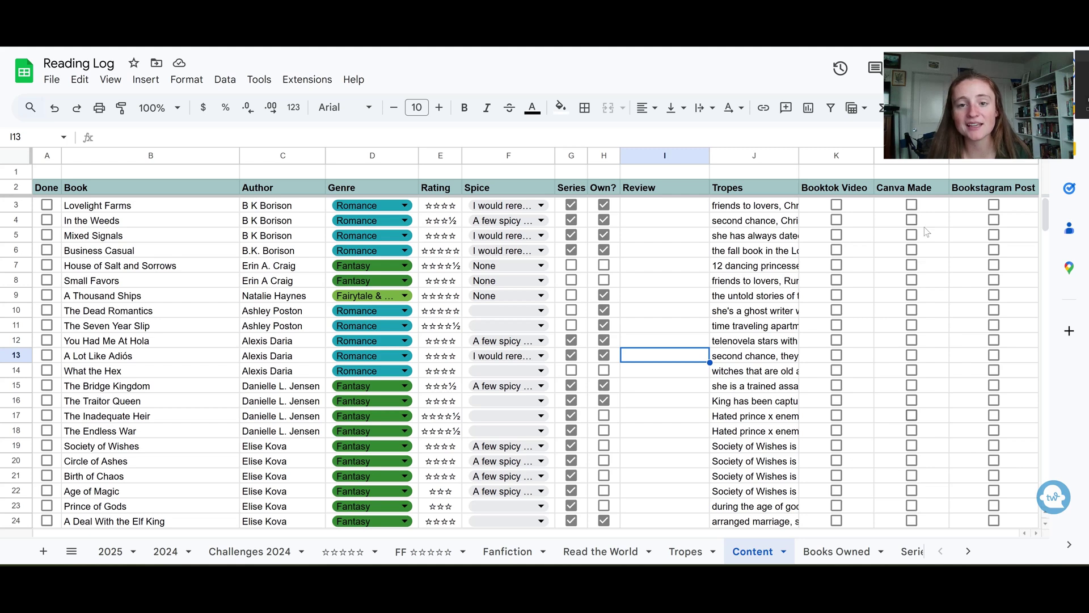
drag(915, 326, 912, 292)
click(911, 327)
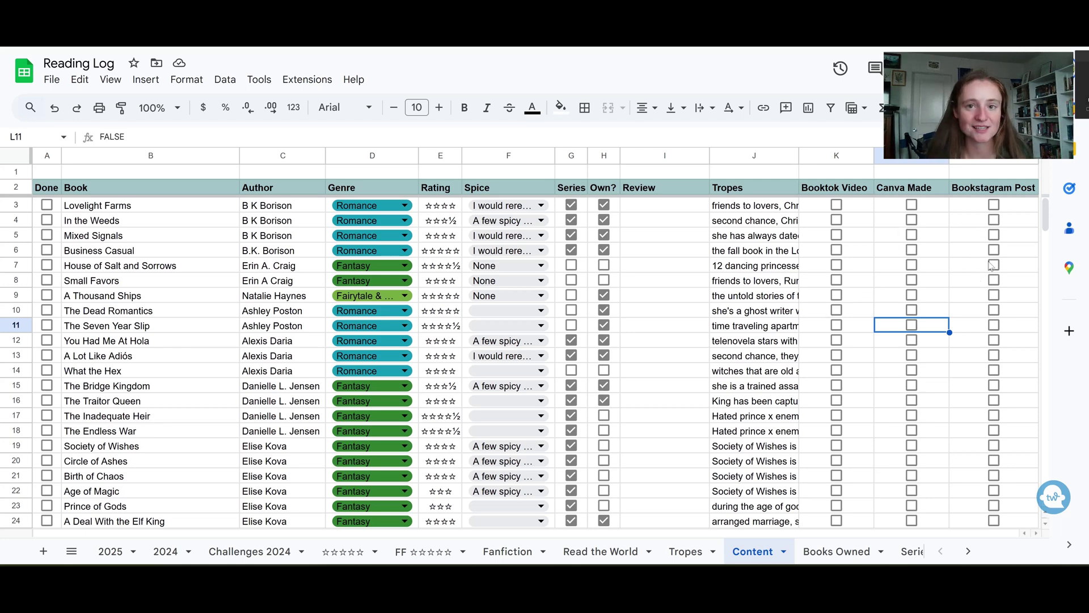
- Open the Books Owned sheet and browse its list of titles upward from The Mysterious Island
click(825, 553)
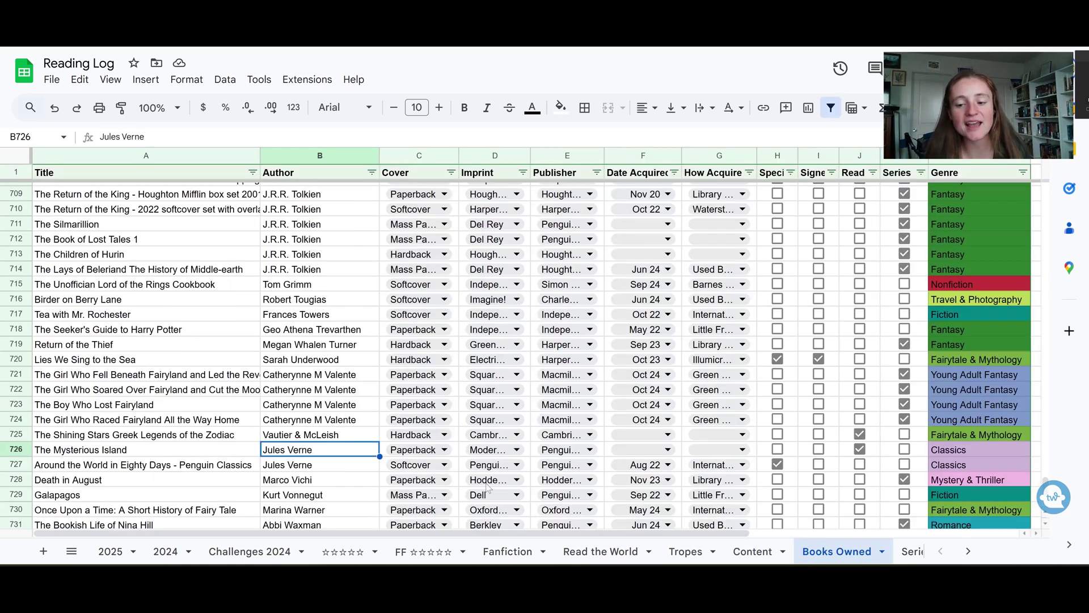
scroll(320, 437, up, 6)
scroll(320, 438, up, 20)
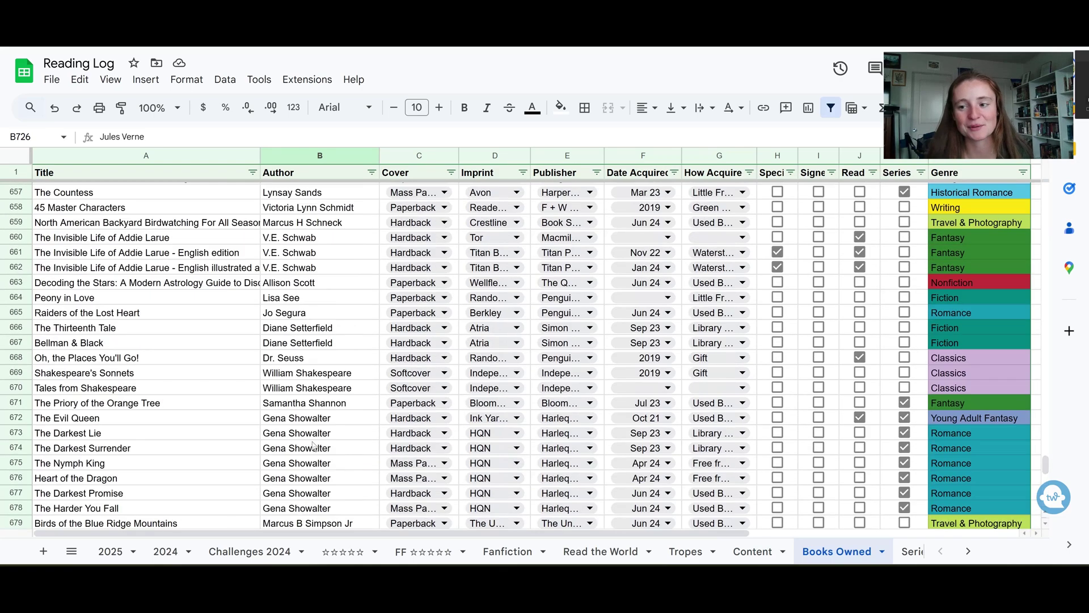
scroll(311, 437, up, 20)
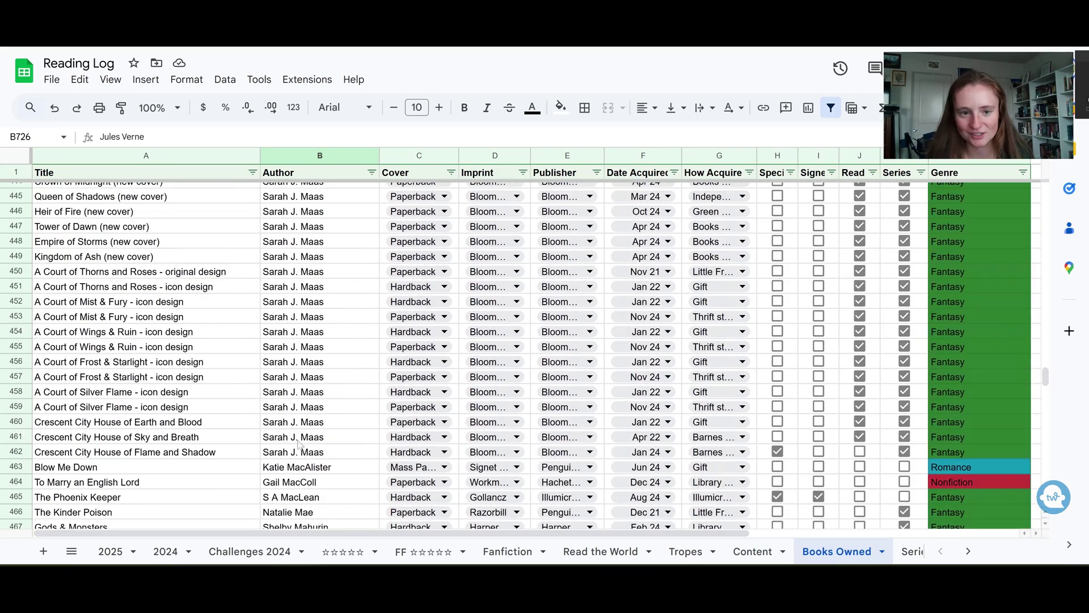
- Examine the Title and Author columns of Books Owned and view the Cover options for Curious Tides B&N Exclusive
drag(186, 280, 199, 387)
drag(363, 278, 375, 367)
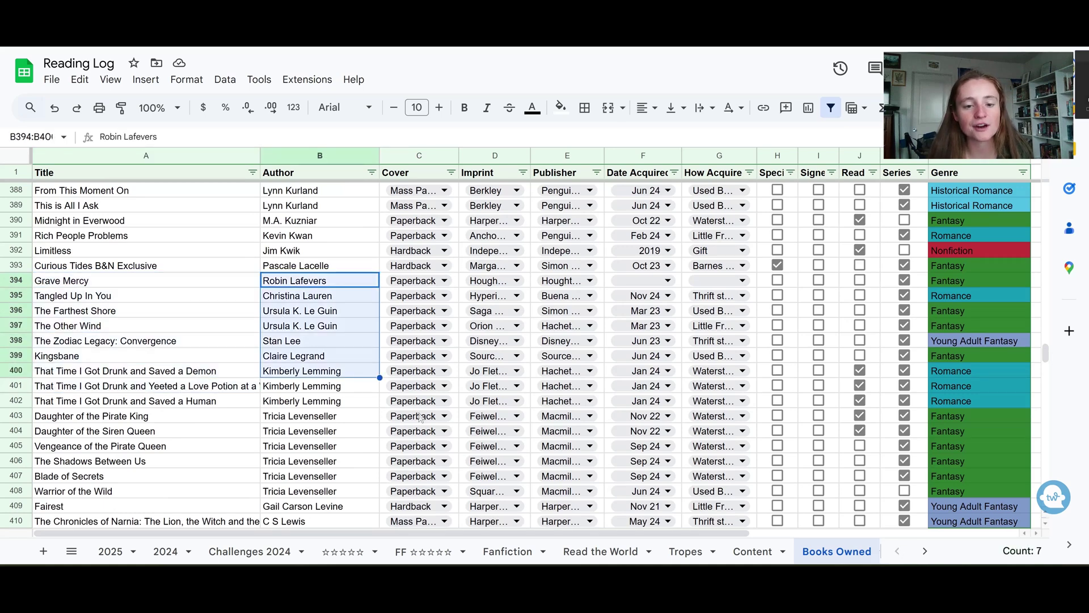
click(414, 265)
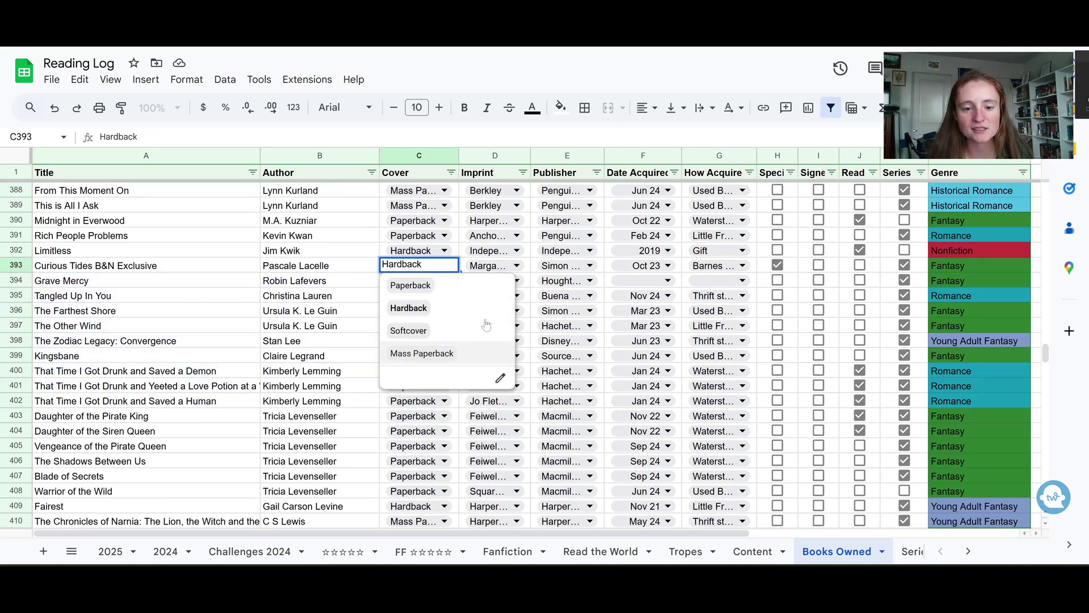
click(367, 271)
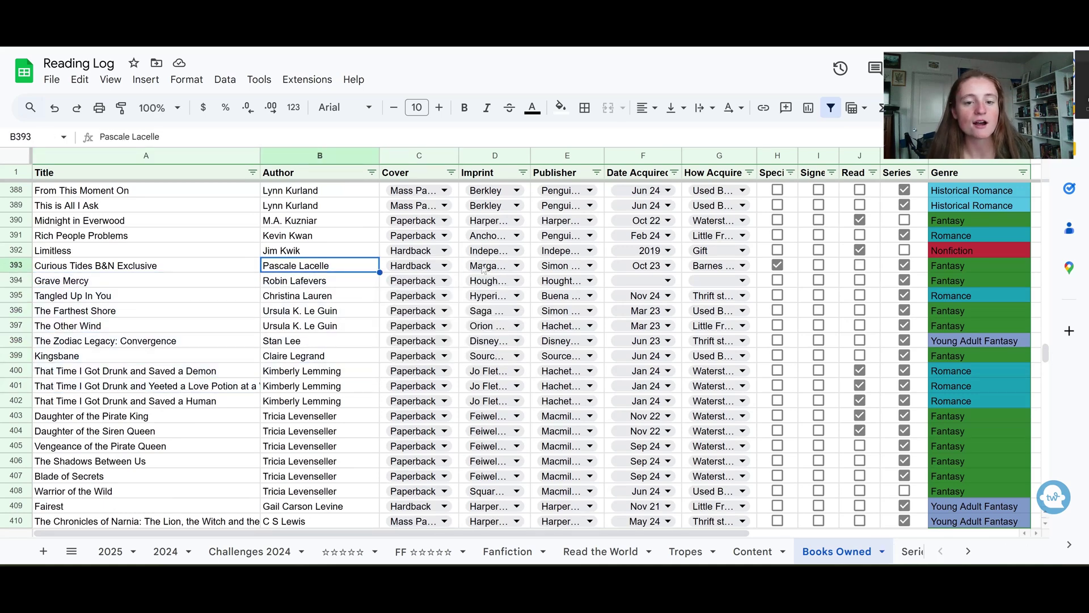
- View the Imprint options for Curious Tides B&N Exclusive and the Publisher and How Acquired options for Rich People Problems
click(523, 270)
click(517, 266)
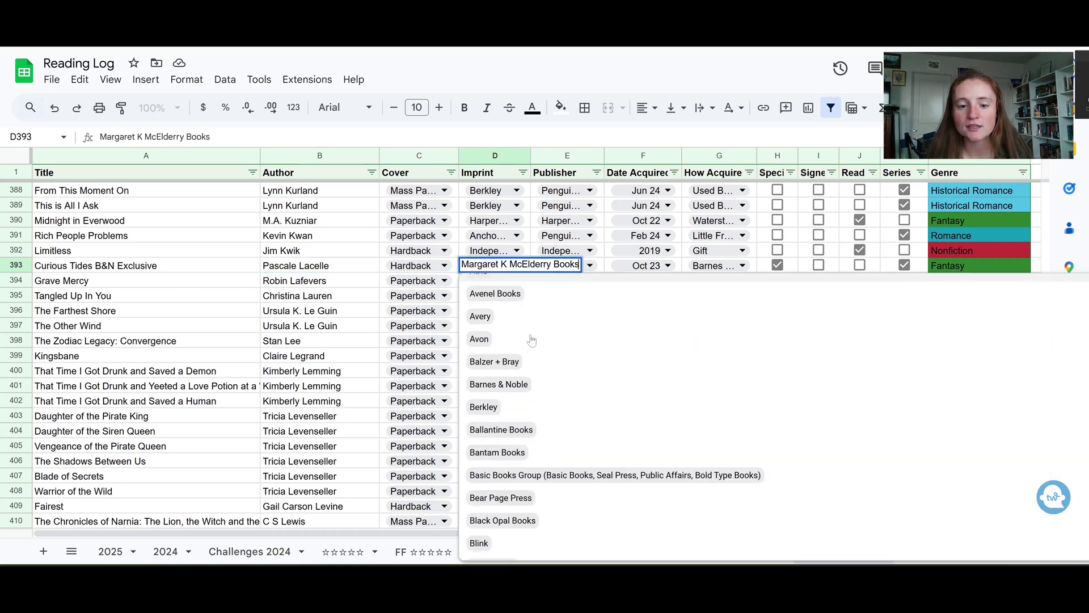
click(590, 236)
scroll(619, 309, down, 10)
scroll(618, 320, up, 10)
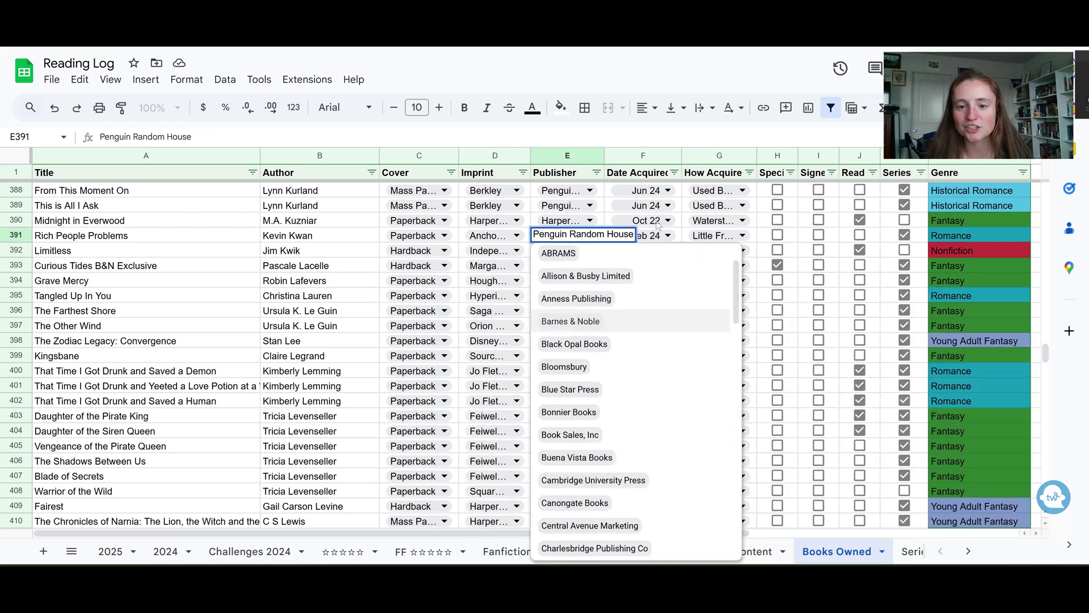
click(732, 238)
scroll(748, 332, down, 2)
scroll(747, 332, up, 2)
click(318, 235)
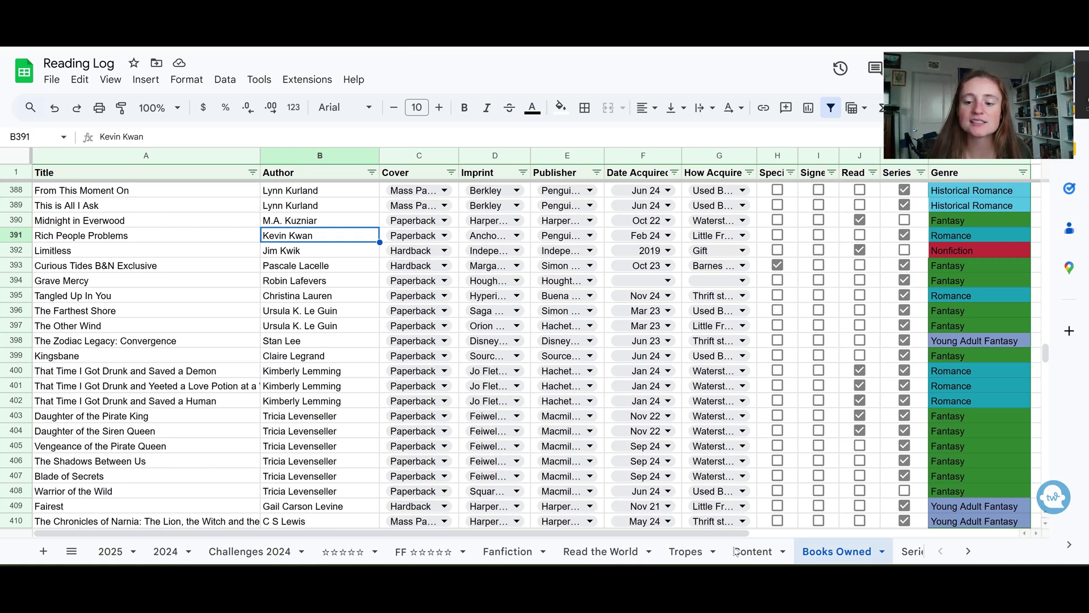
- Examine the charts and genre count table beside the Books Owned list, and inspect the Nonfiction count's formula
drag(735, 535, 949, 440)
scroll(988, 375, up, 15)
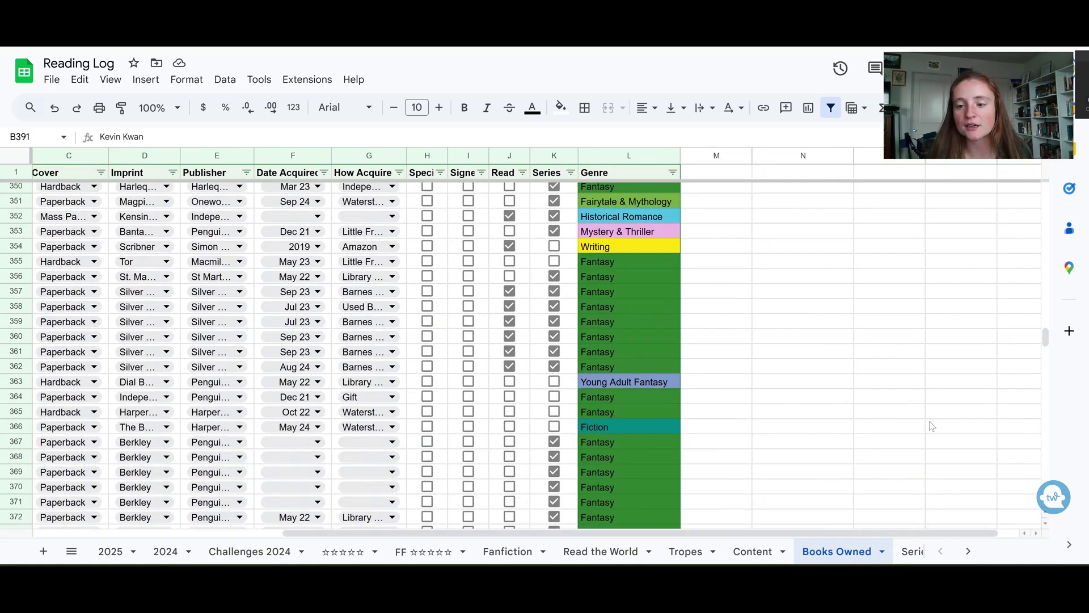
scroll(1049, 205, up, 20)
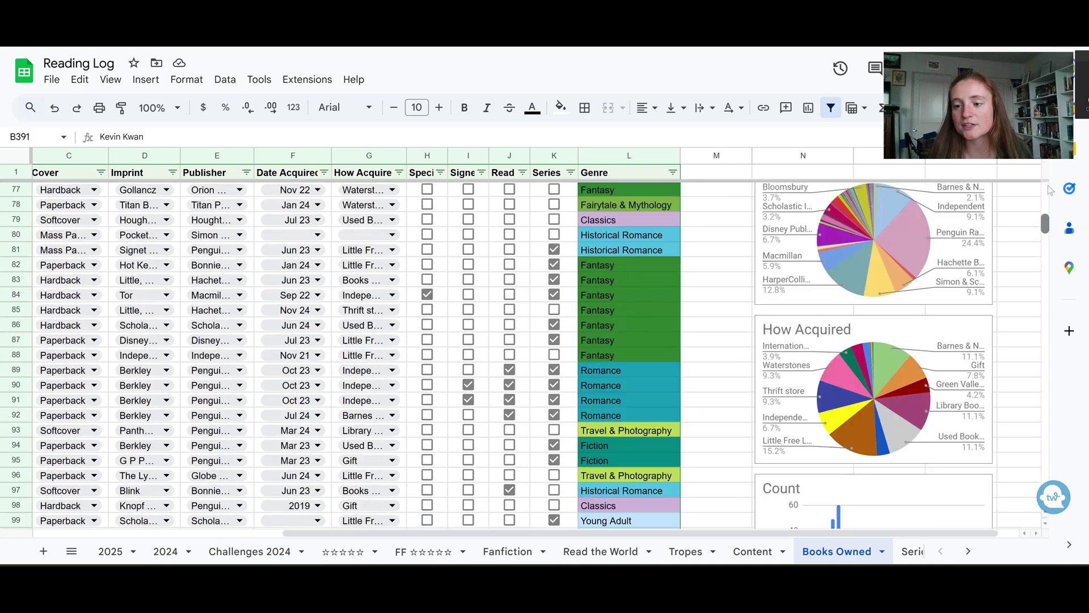
drag(697, 534, 719, 535)
click(880, 193)
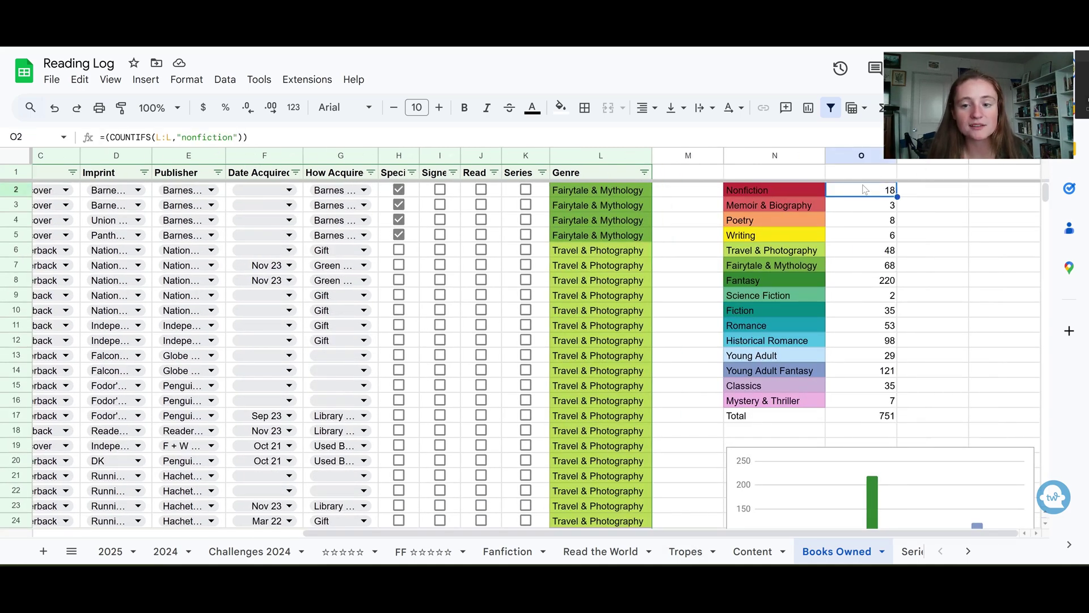
- Inspect the Fairytale & Mythology count's formula and examine the genre bar chart below the count table
click(584, 231)
click(876, 265)
scroll(908, 291, down, 5)
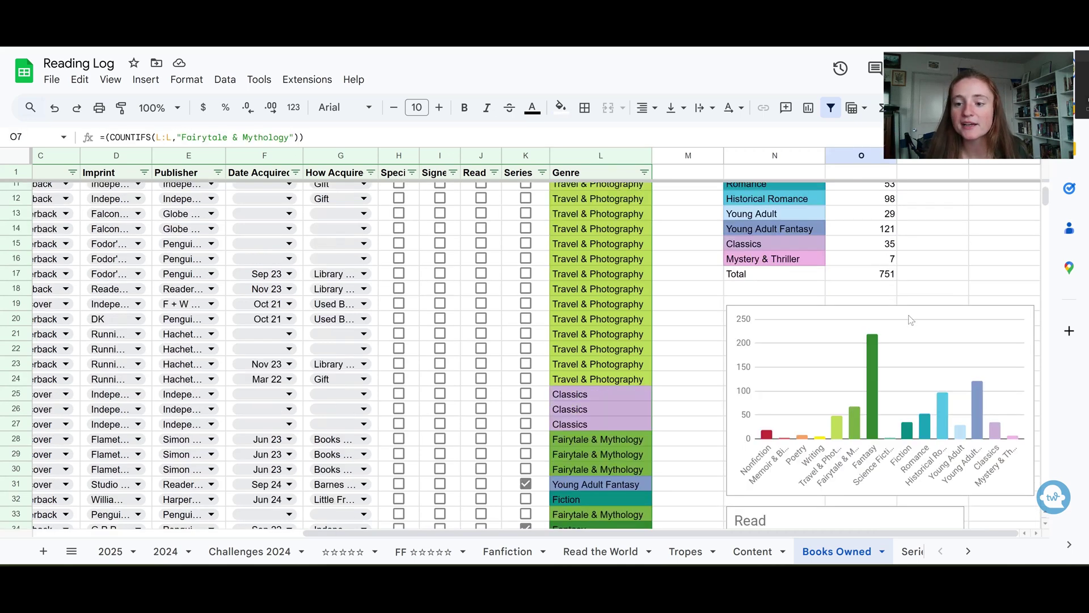
scroll(911, 291, up, 1)
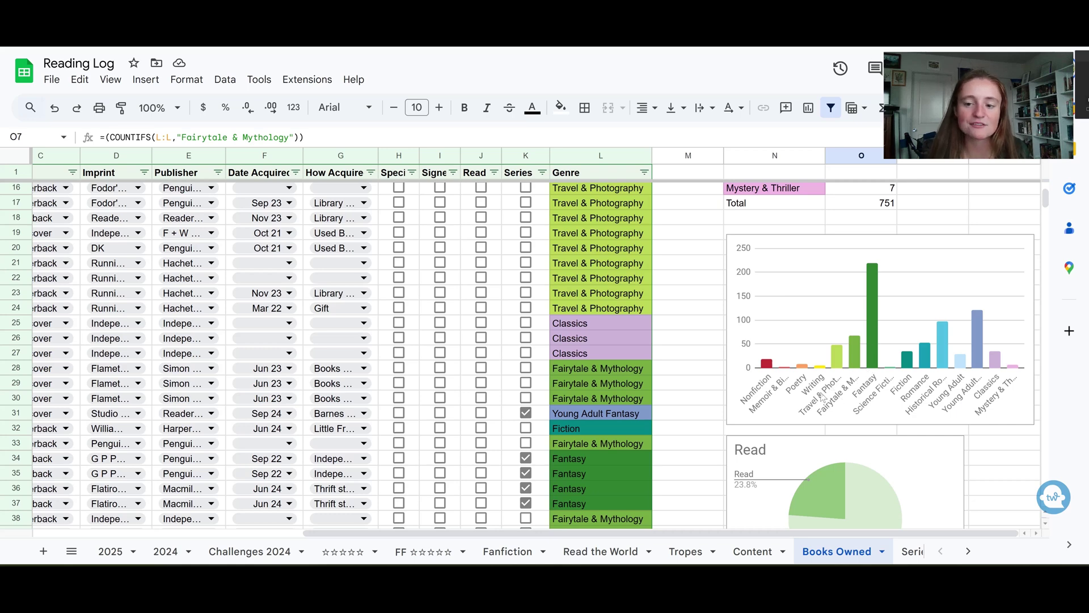
- Mark the book in row 33 as Read and clear the mark again, checking the Read pie chart's response
scroll(742, 335, down, 4)
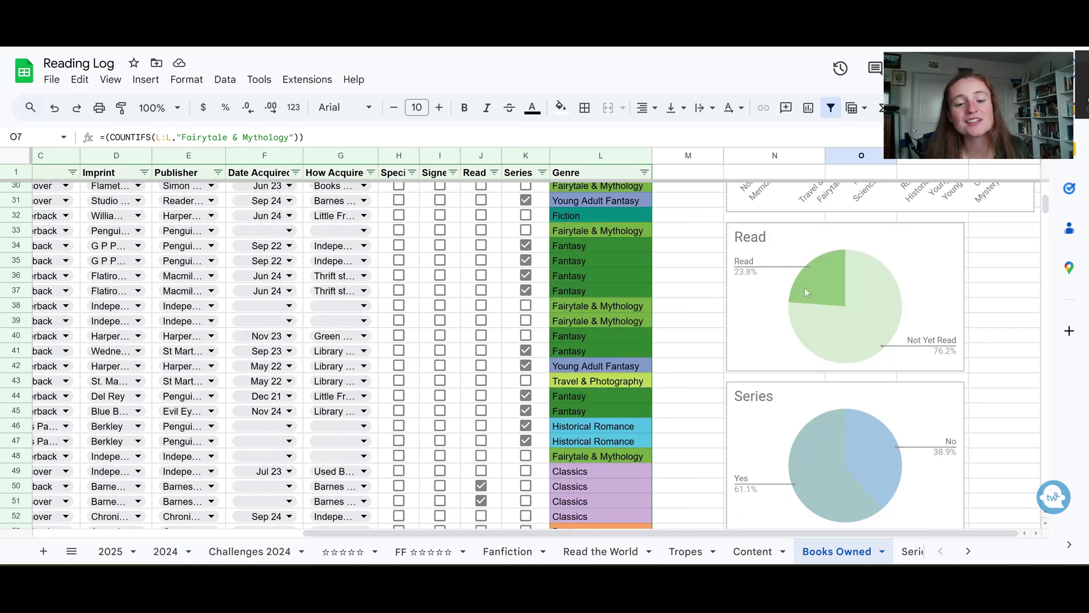
click(481, 230)
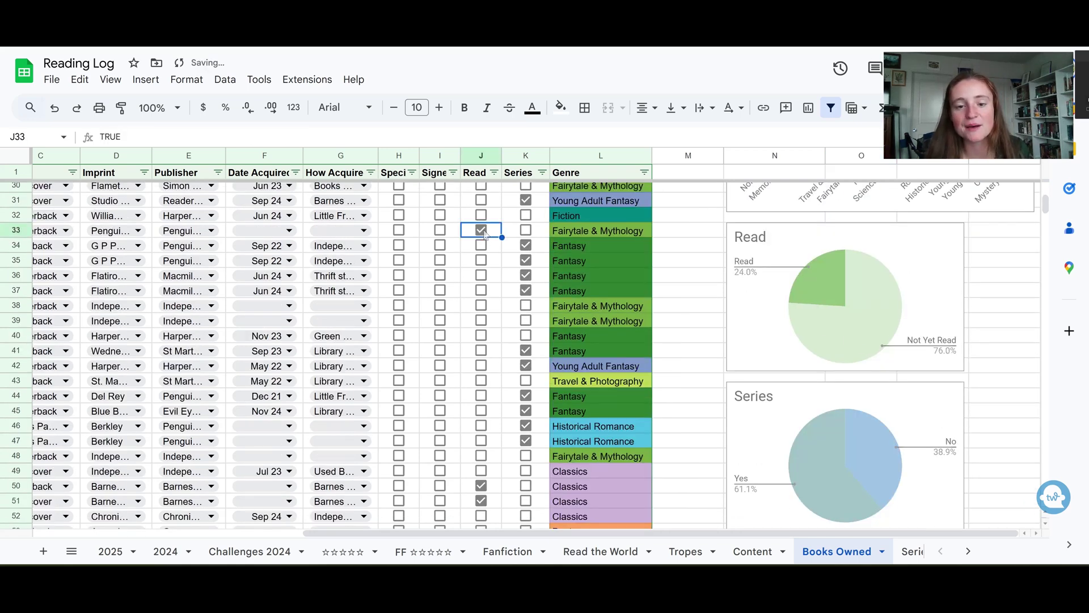
click(482, 230)
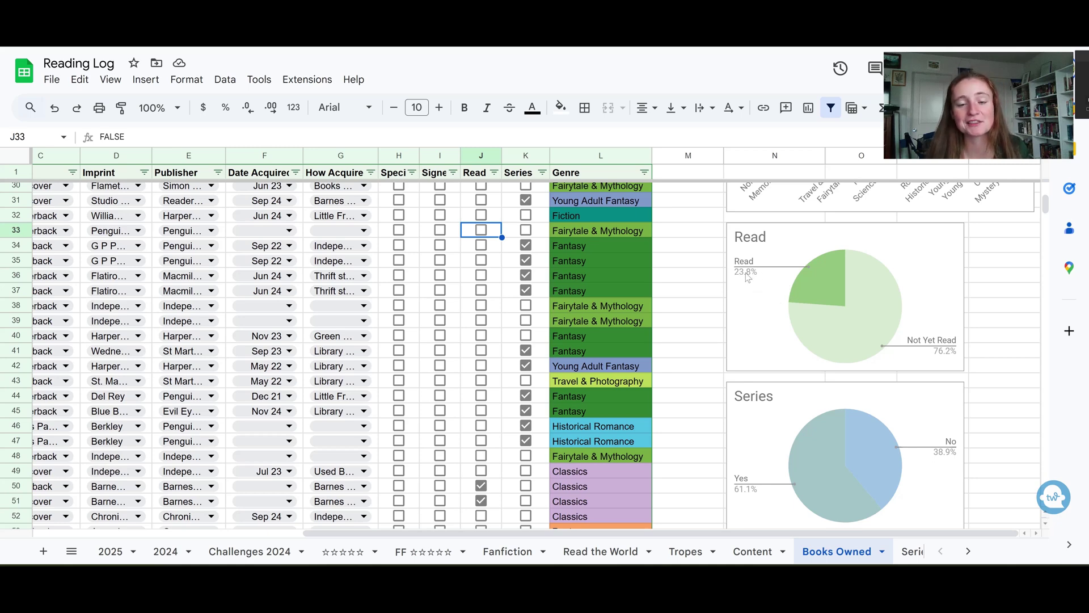
- Examine the Series, Cover, Imprint, Publisher, How Acquired and Count charts beside the Books Owned list
scroll(772, 304, down, 2)
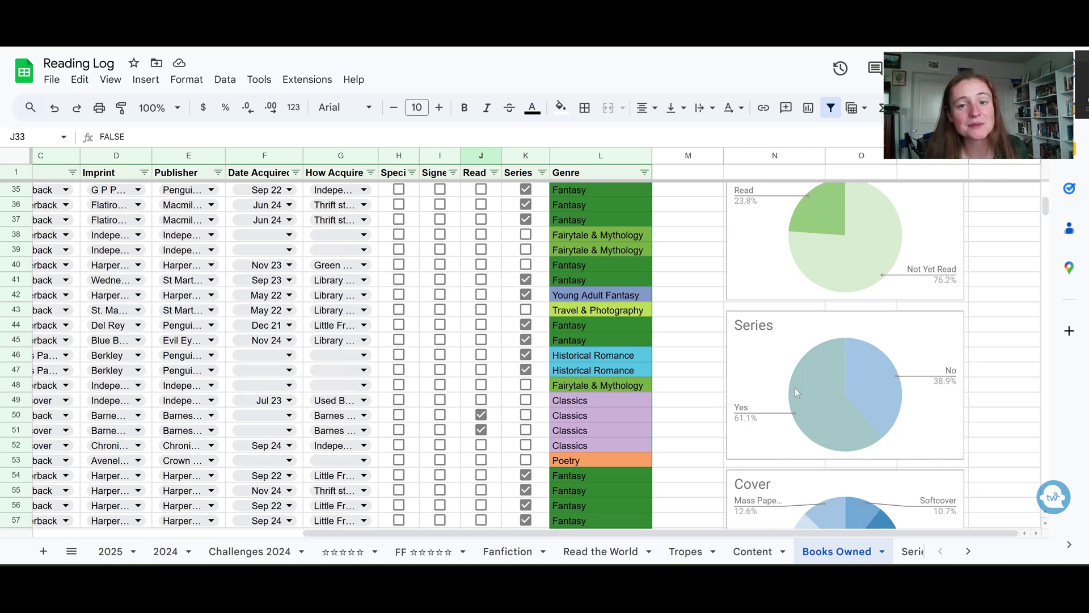
scroll(766, 393, down, 5)
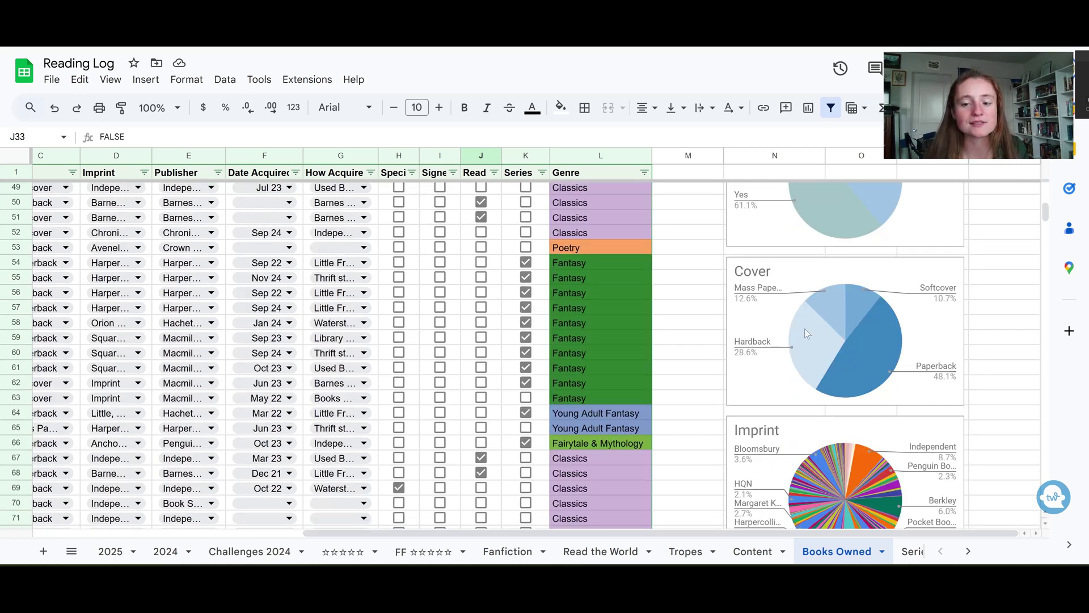
scroll(902, 295, down, 5)
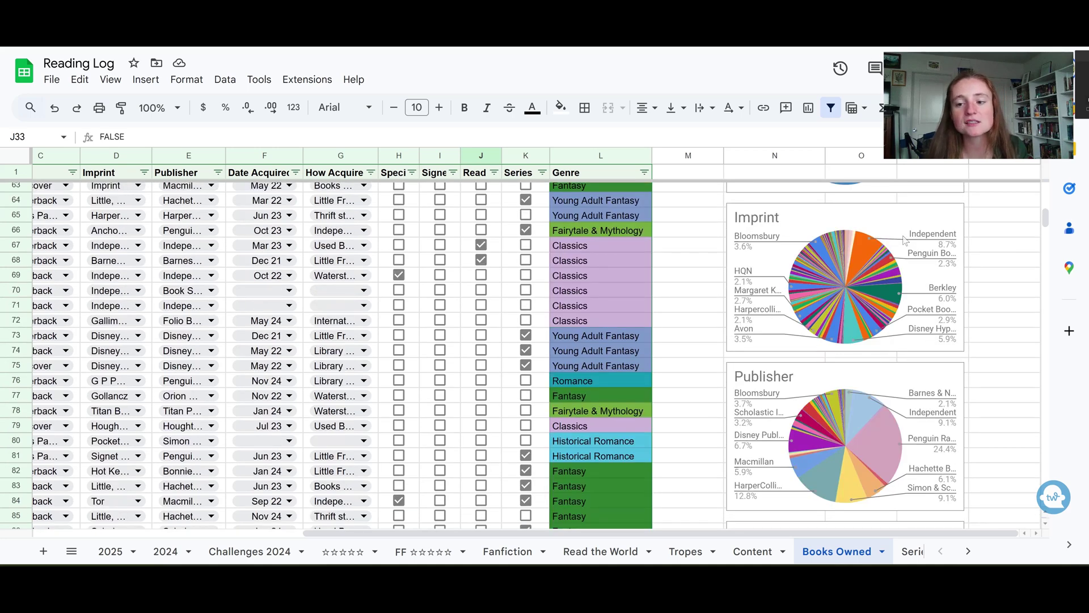
scroll(856, 340, down, 2)
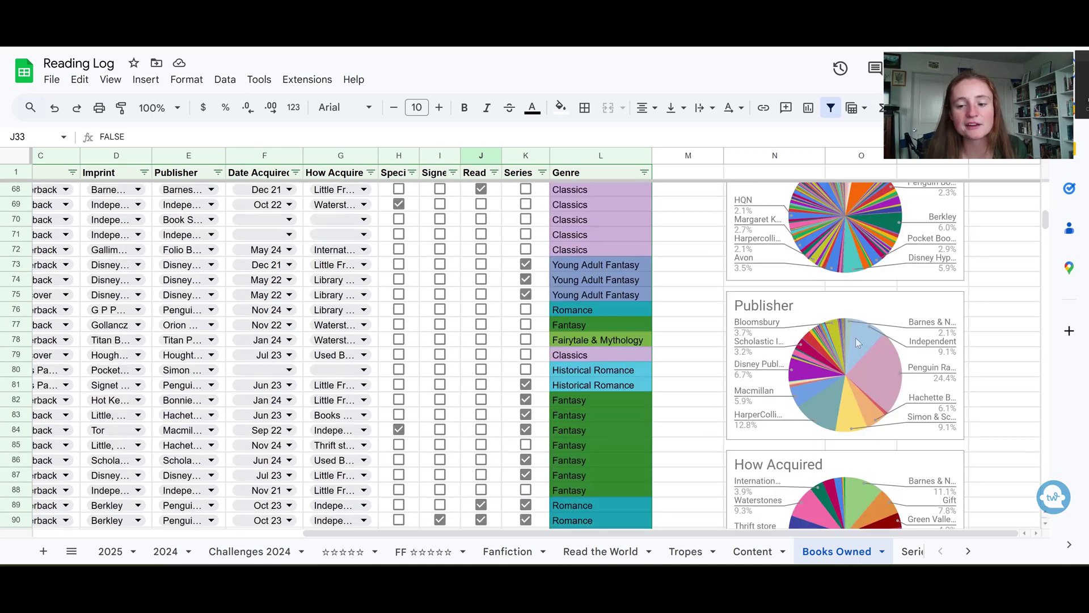
scroll(862, 343, down, 2)
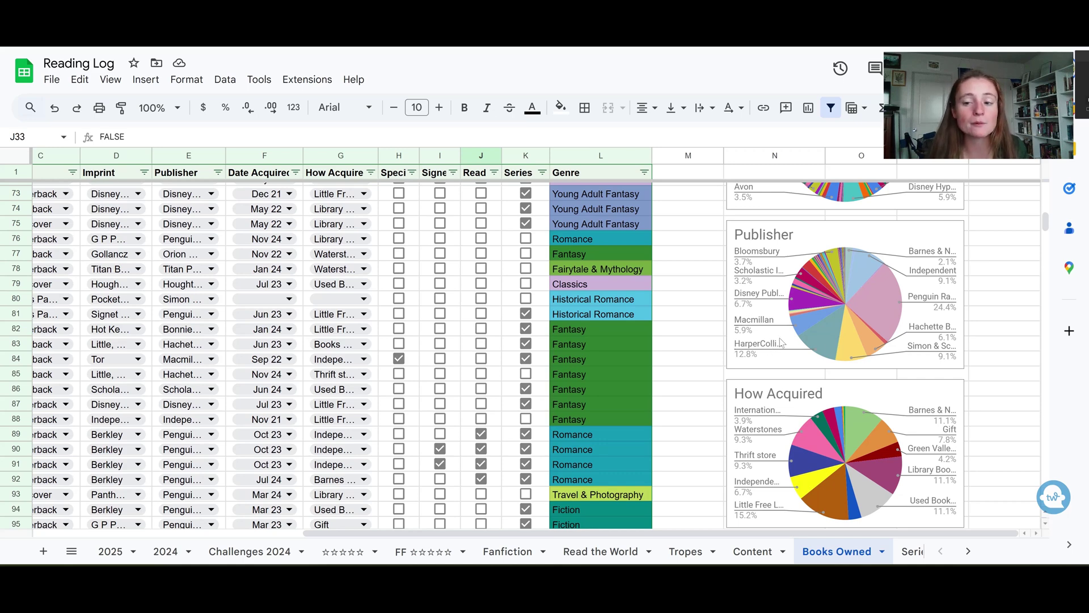
scroll(880, 295, down, 6)
scroll(880, 259, up, 2)
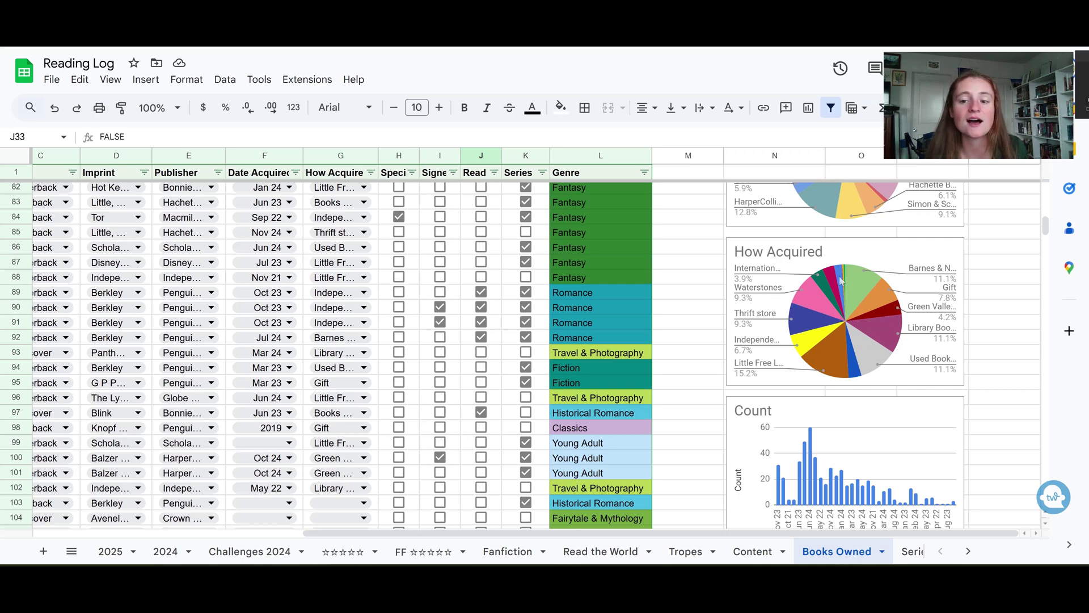
scroll(845, 350, down, 5)
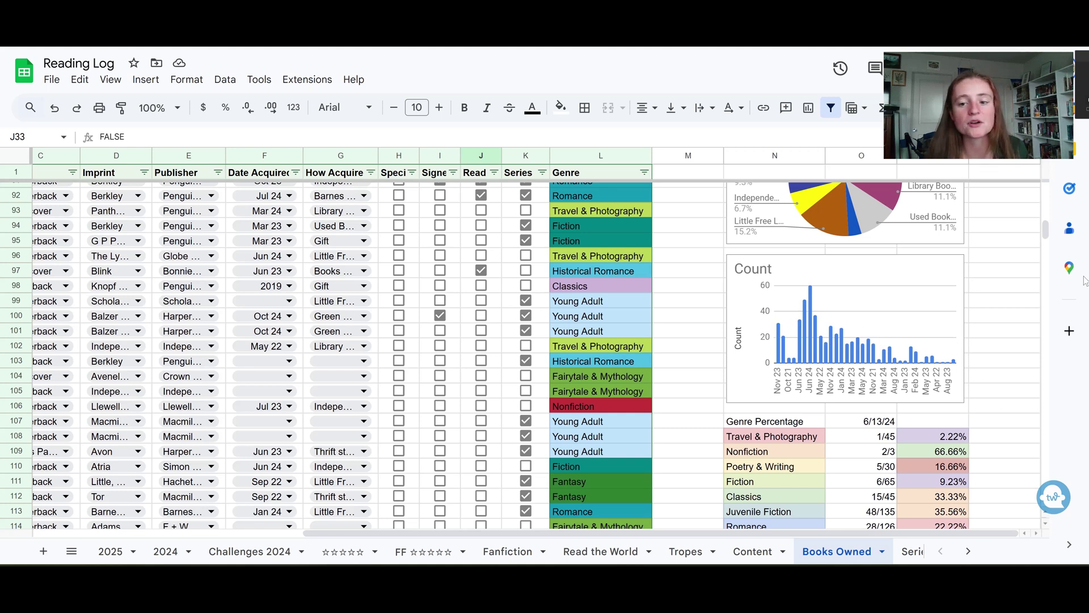
- Look over the dated Genre Percentage tables below the Count chart
scroll(712, 284, down, 3)
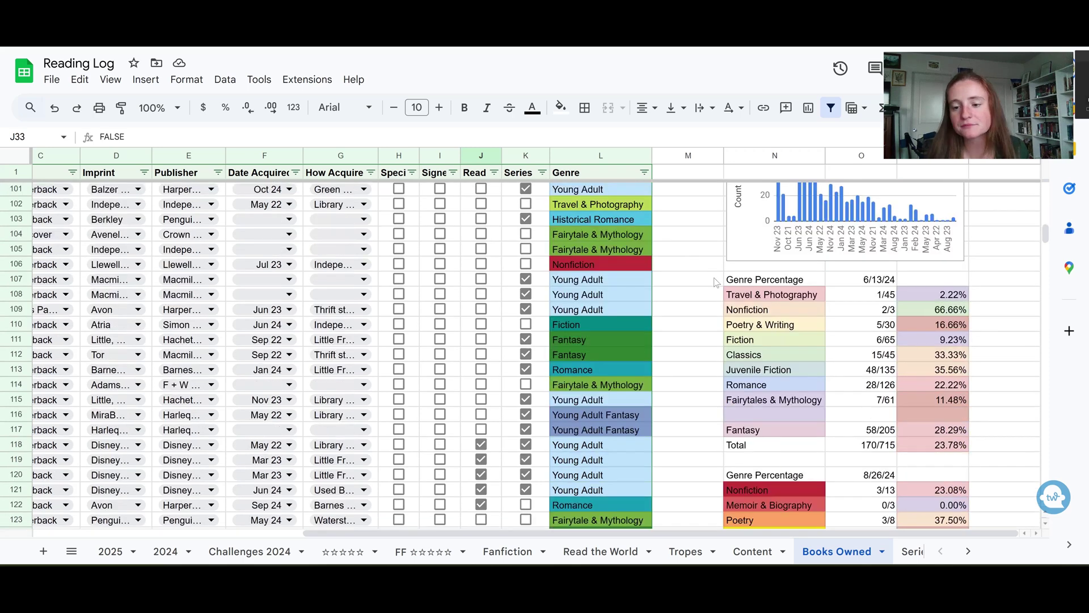
click(872, 285)
scroll(851, 290, down, 2)
scroll(825, 293, down, 3)
scroll(825, 293, up, 3)
scroll(826, 293, up, 2)
- Review the genres, read fractions and percentages in the 6/13/24 Genre Percentage table, including the Nonfiction row
drag(799, 295, 785, 400)
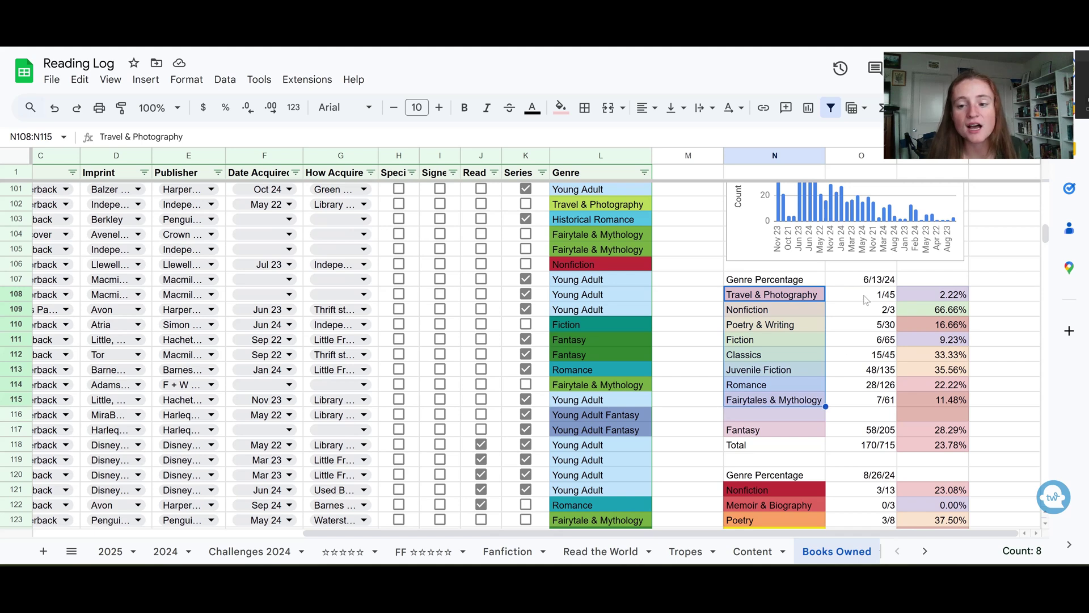
drag(867, 296, 873, 400)
drag(946, 298, 927, 402)
click(927, 402)
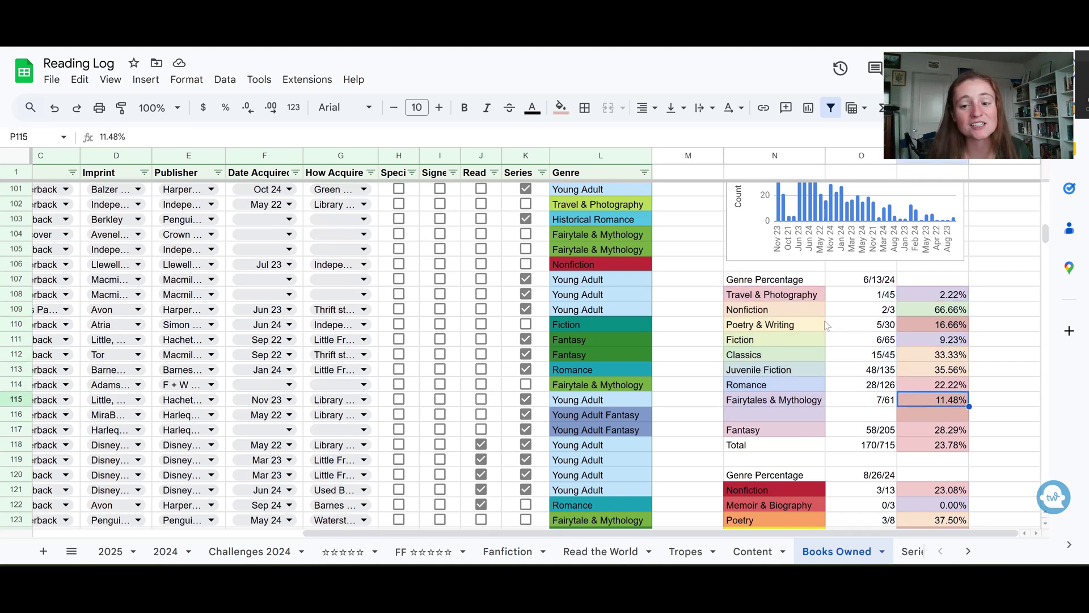
drag(869, 309, 935, 313)
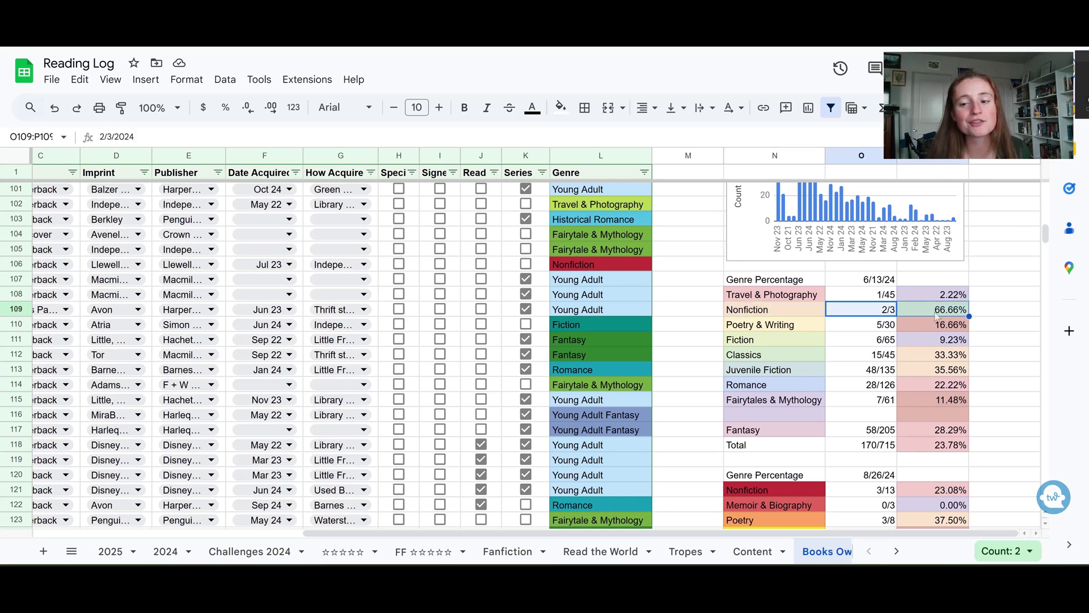
click(955, 314)
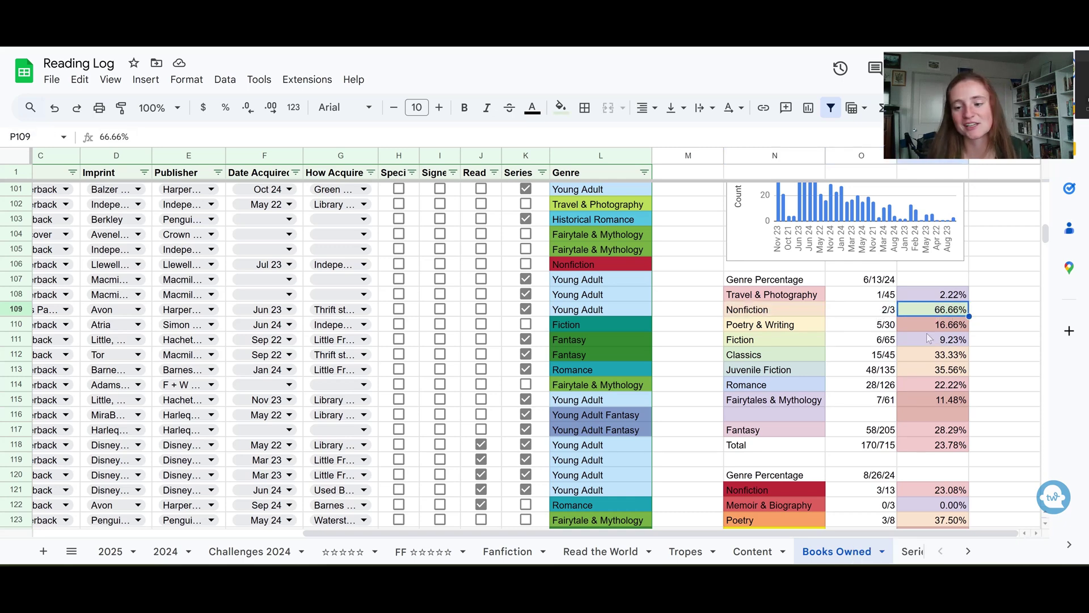
- Review the genres and read fractions in the 8/26/24 Genre Percentage table and inspect its Romance row
scroll(928, 339, down, 5)
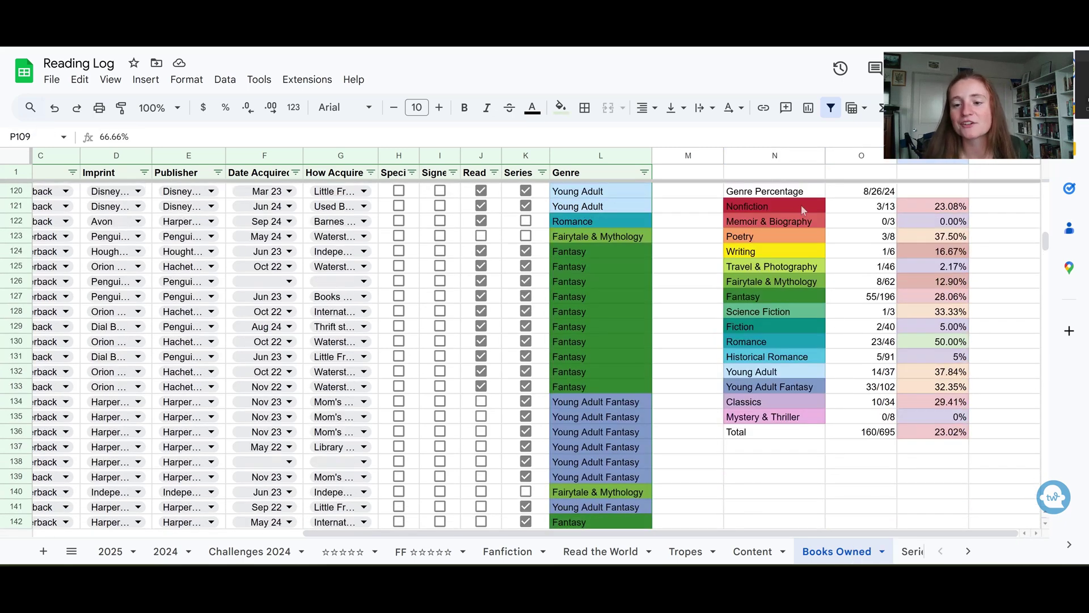
drag(801, 205, 782, 417)
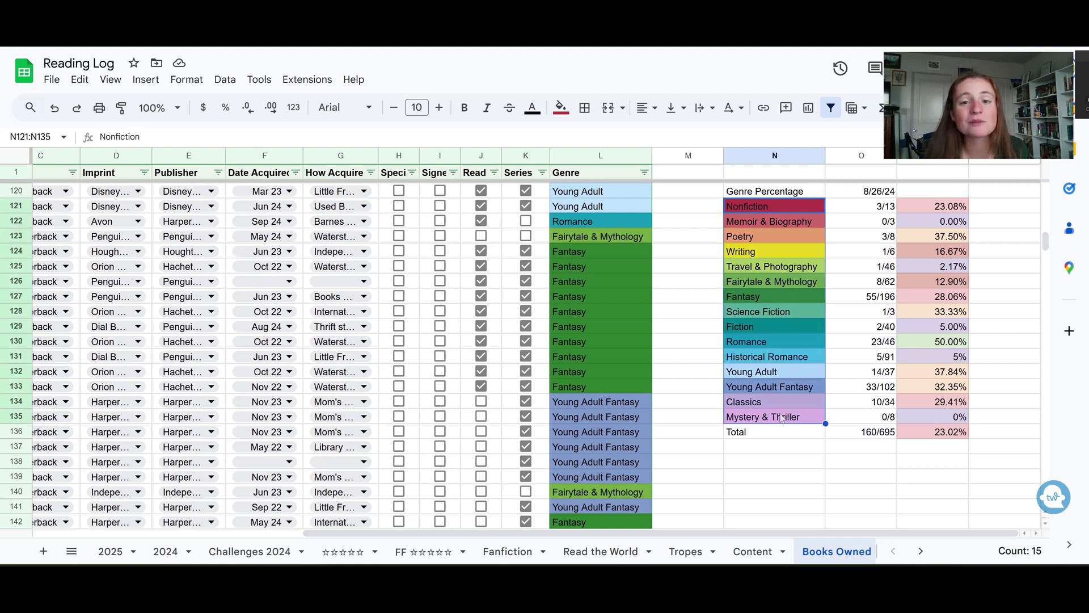
click(861, 209)
drag(879, 419, 882, 208)
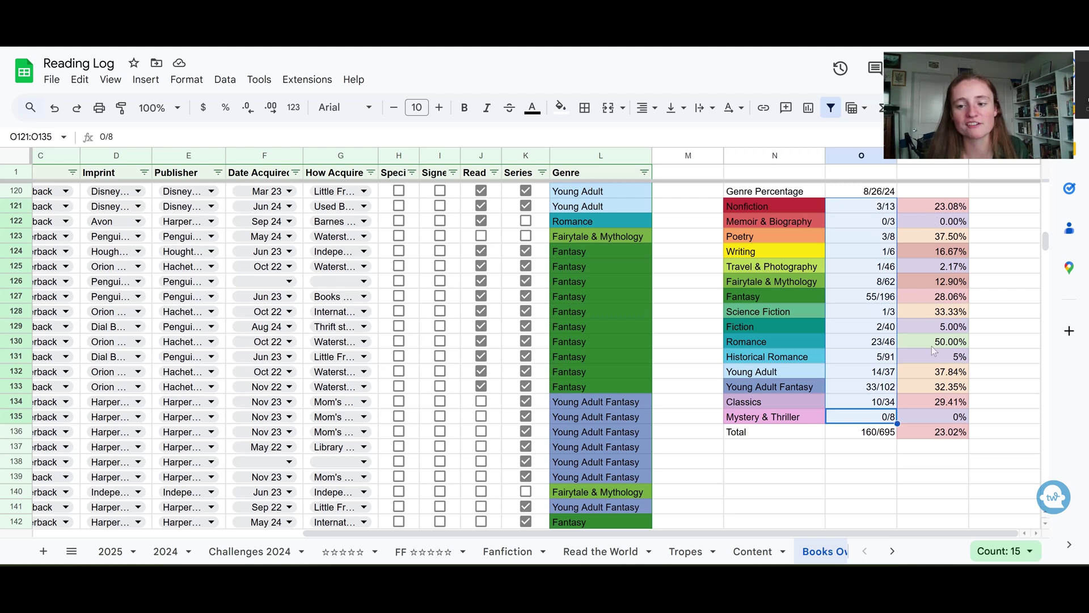
drag(797, 343, 927, 340)
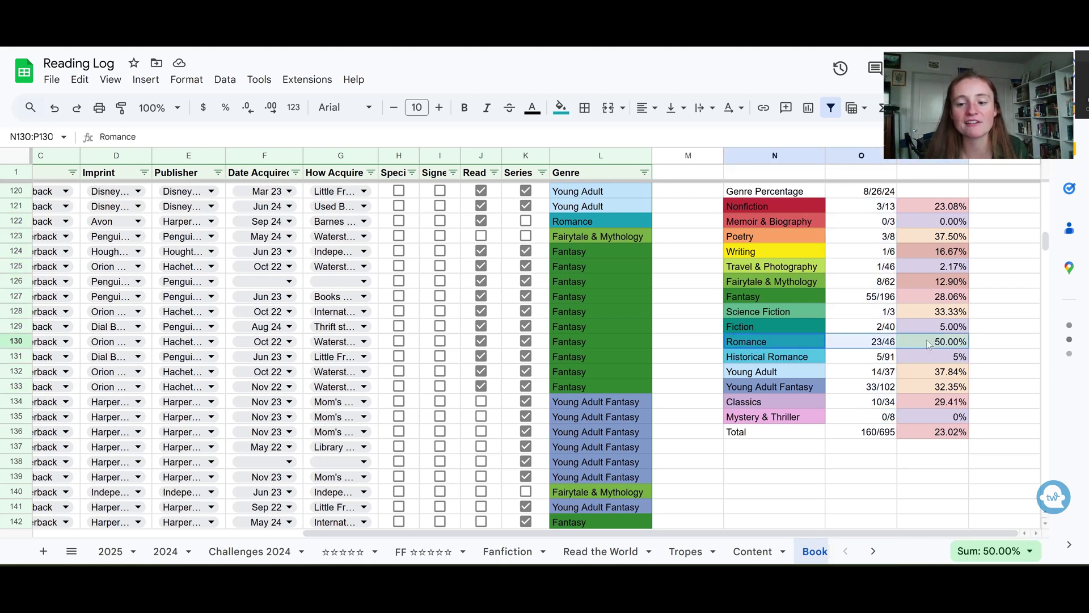
click(923, 344)
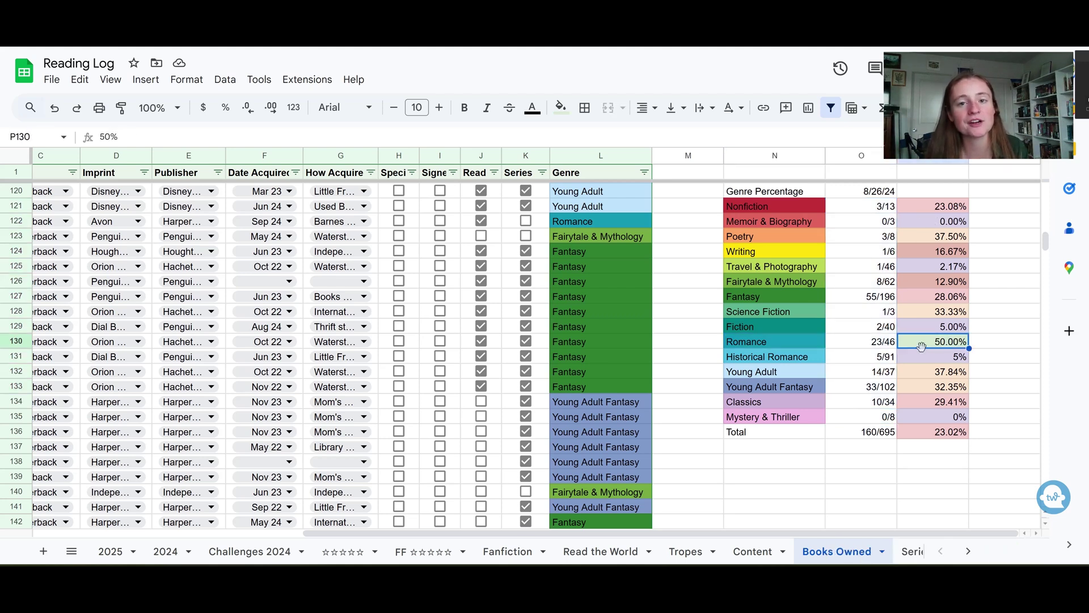
- Examine the Memoir & Biography, Classics and Fiction entries and the date and full extent of the 8/26/24 Genre Percentage table
mouse_move(953, 222)
mouse_down()
mouse_move(813, 224)
mouse_move(933, 223)
mouse_up()
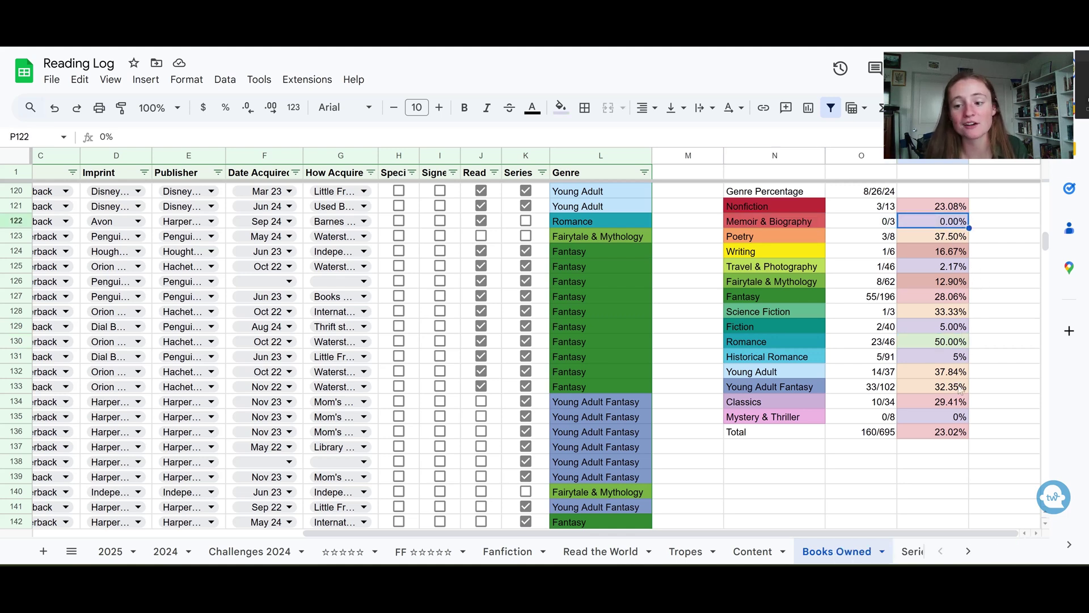
drag(915, 401, 817, 411)
click(817, 407)
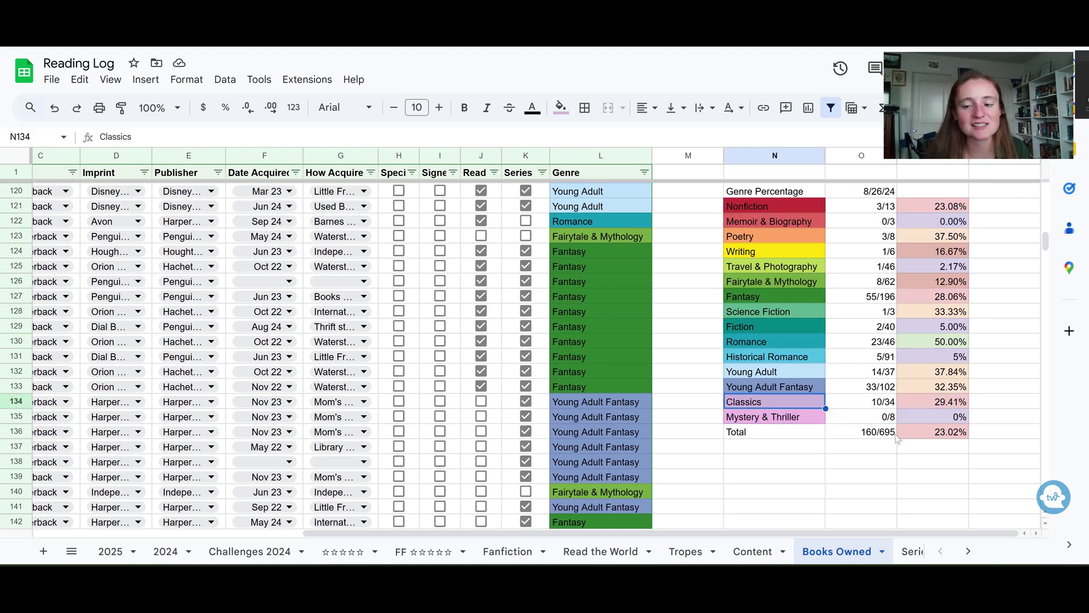
click(857, 196)
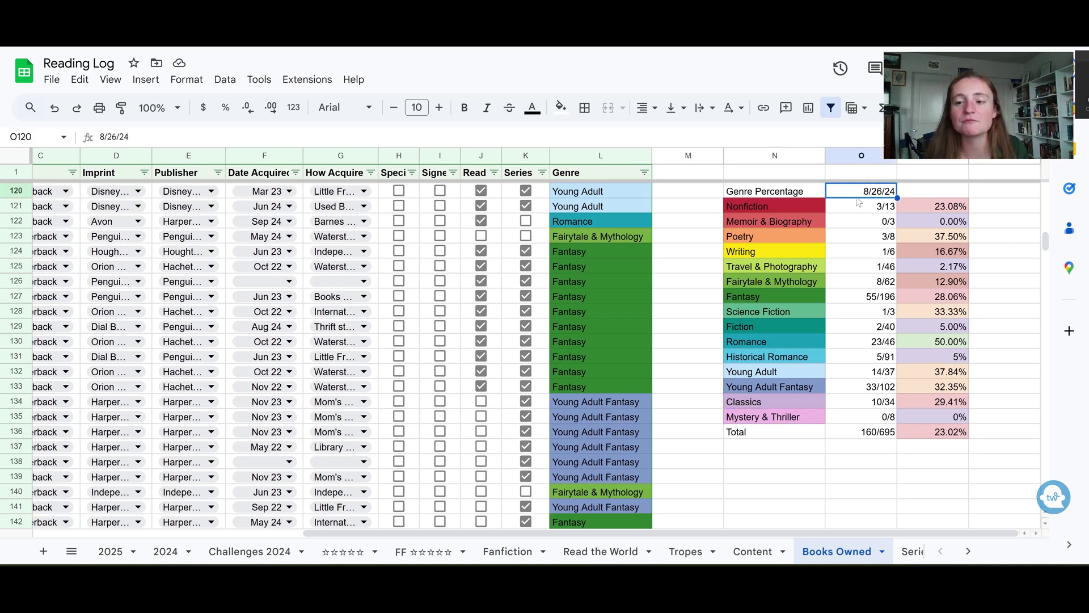
drag(818, 207, 936, 432)
click(849, 448)
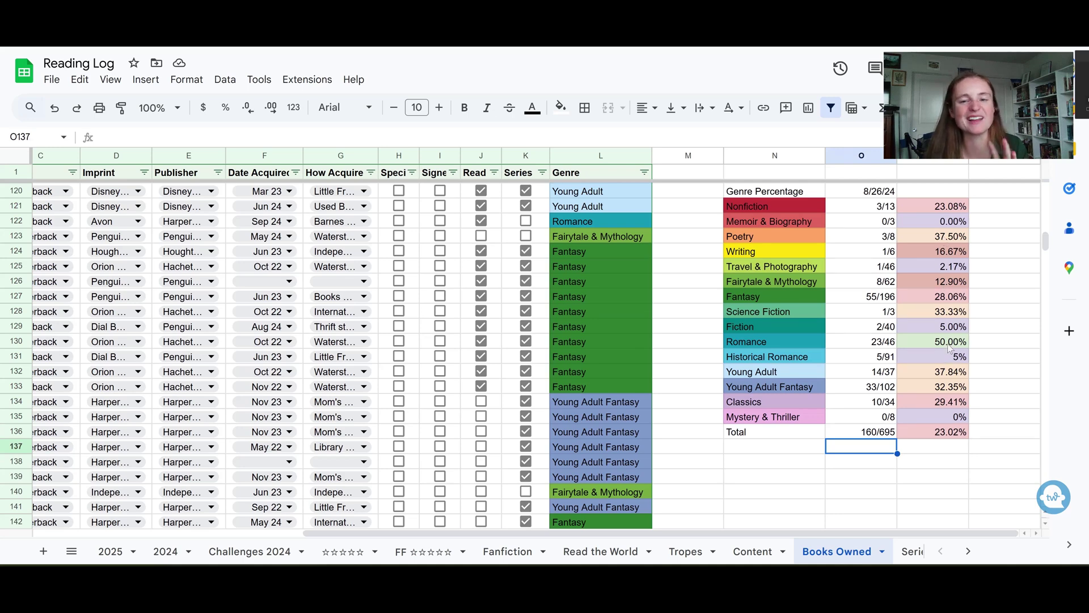
click(956, 324)
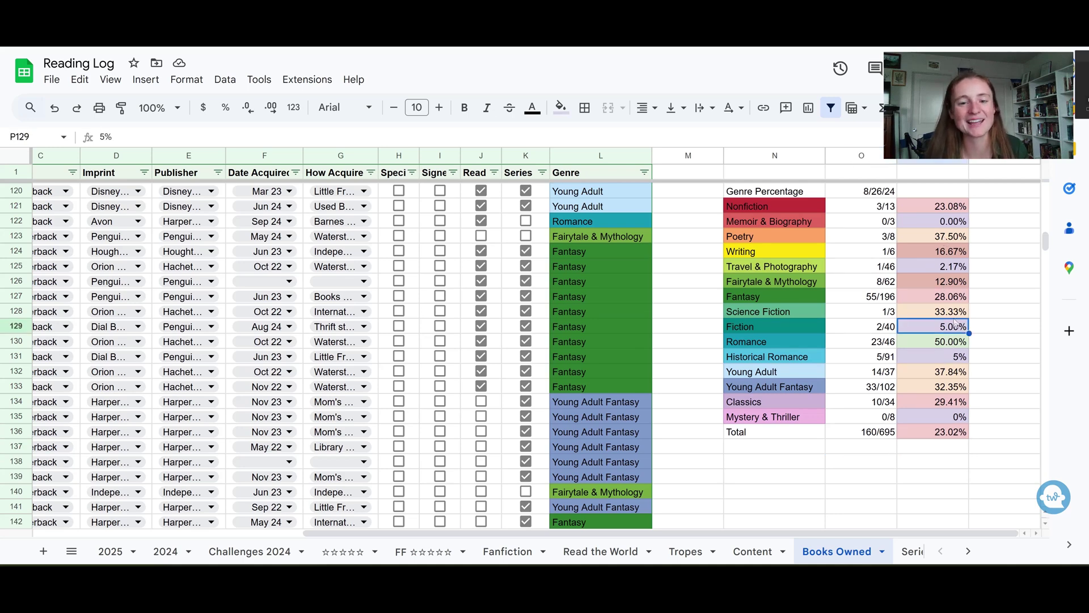
- Open the Series Tracker sheet and browse its list of series down to Outlander
click(913, 551)
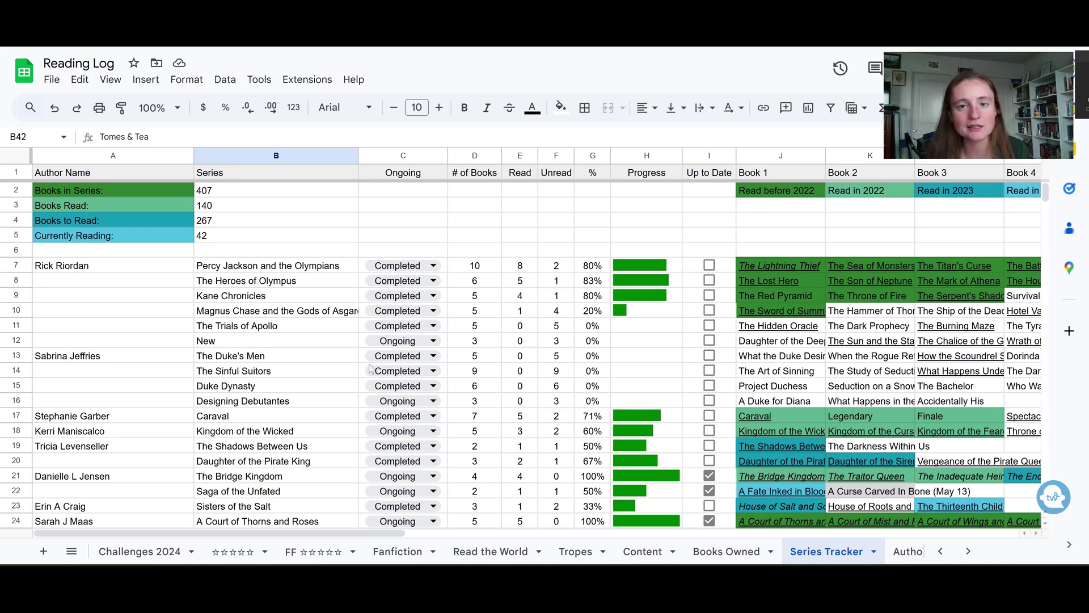
scroll(204, 335, down, 2)
scroll(208, 329, up, 2)
scroll(212, 322, down, 6)
scroll(216, 322, down, 5)
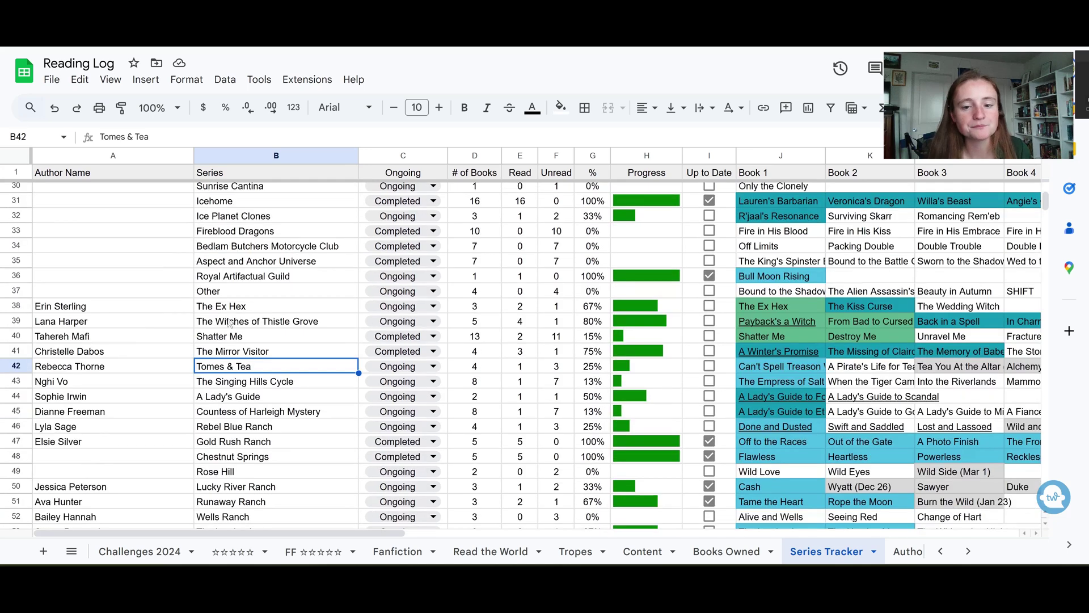
scroll(631, 318, down, 2)
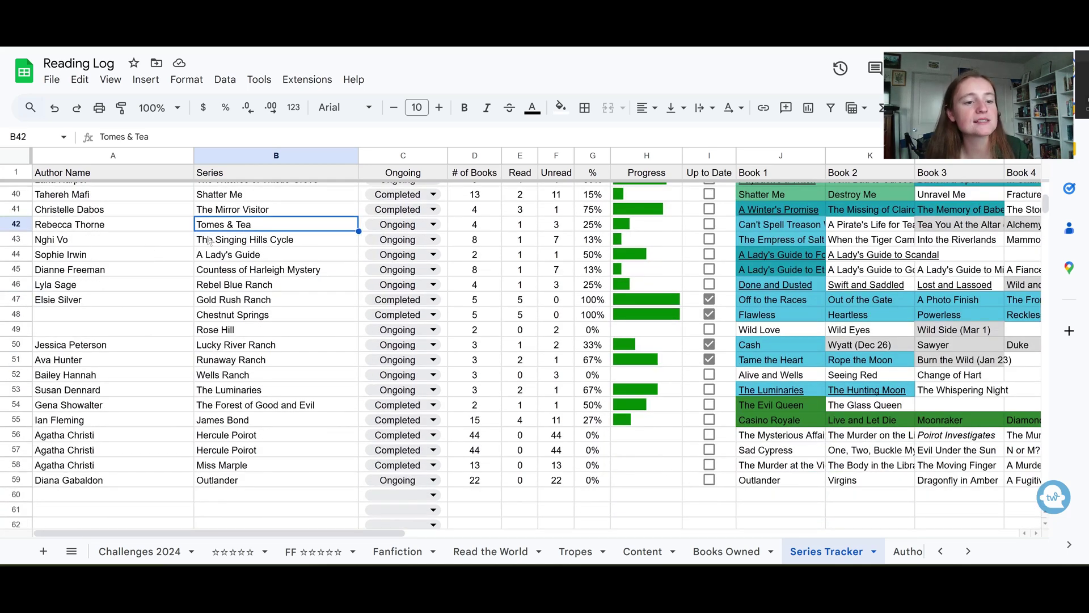
- Examine the Tomes & Tea entry's author, series name, Ongoing status options, number of books and Read count
click(141, 223)
click(272, 225)
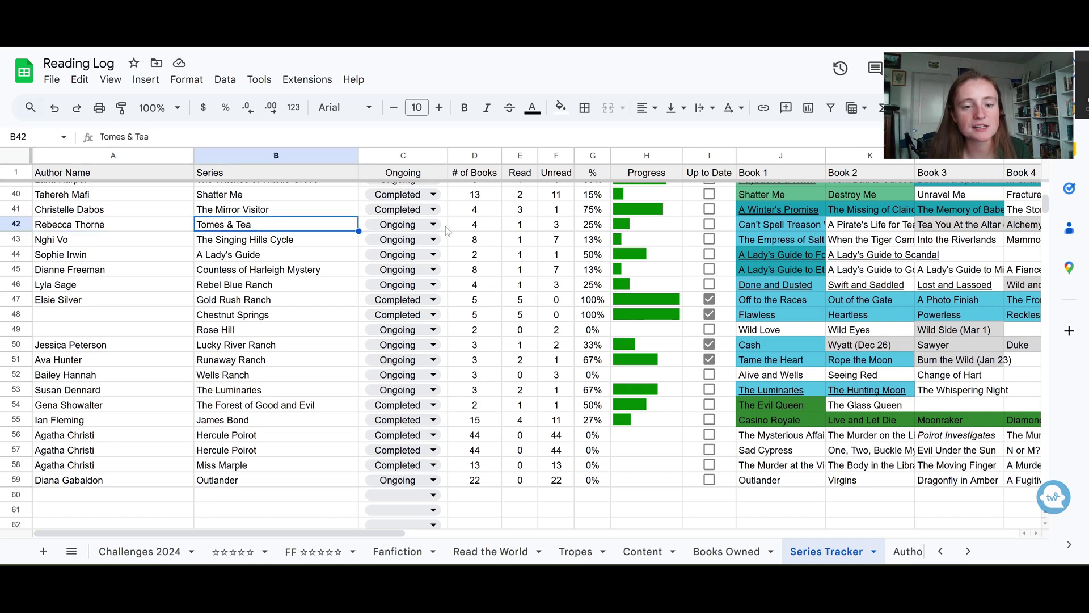
click(434, 224)
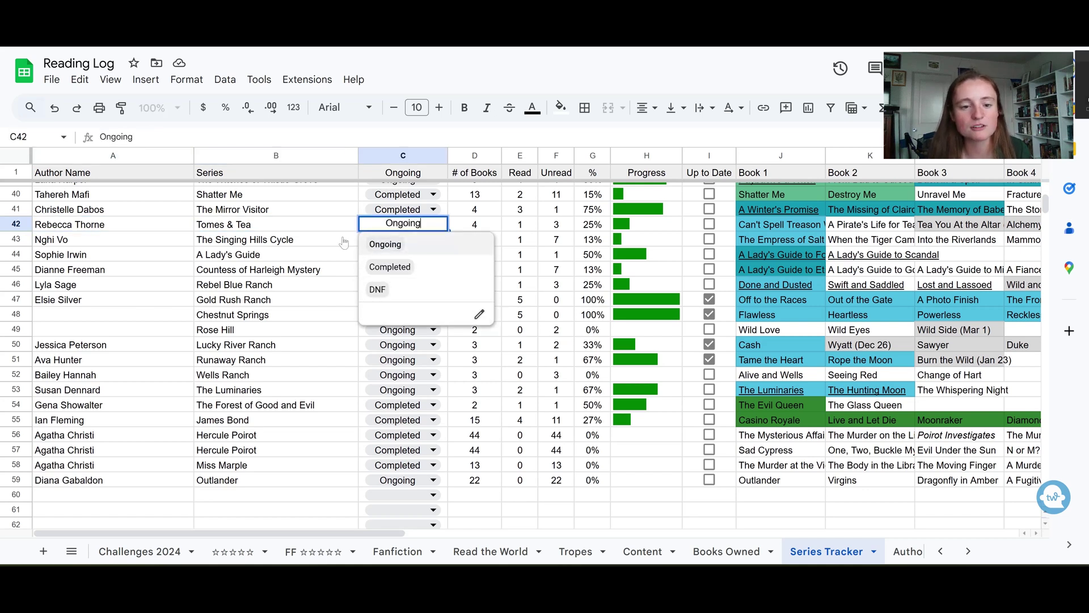
click(315, 227)
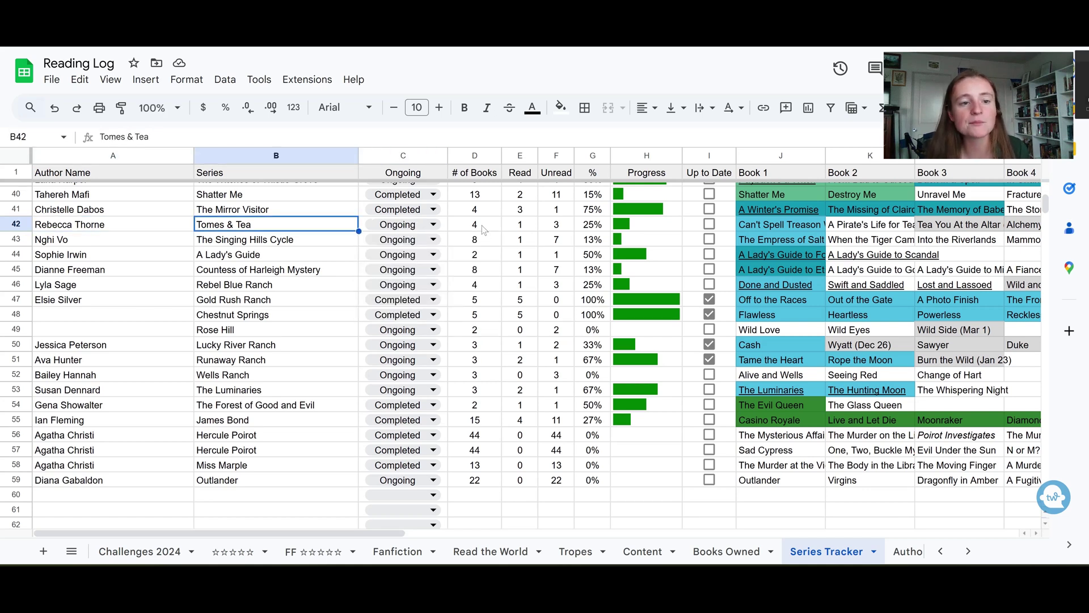
click(481, 226)
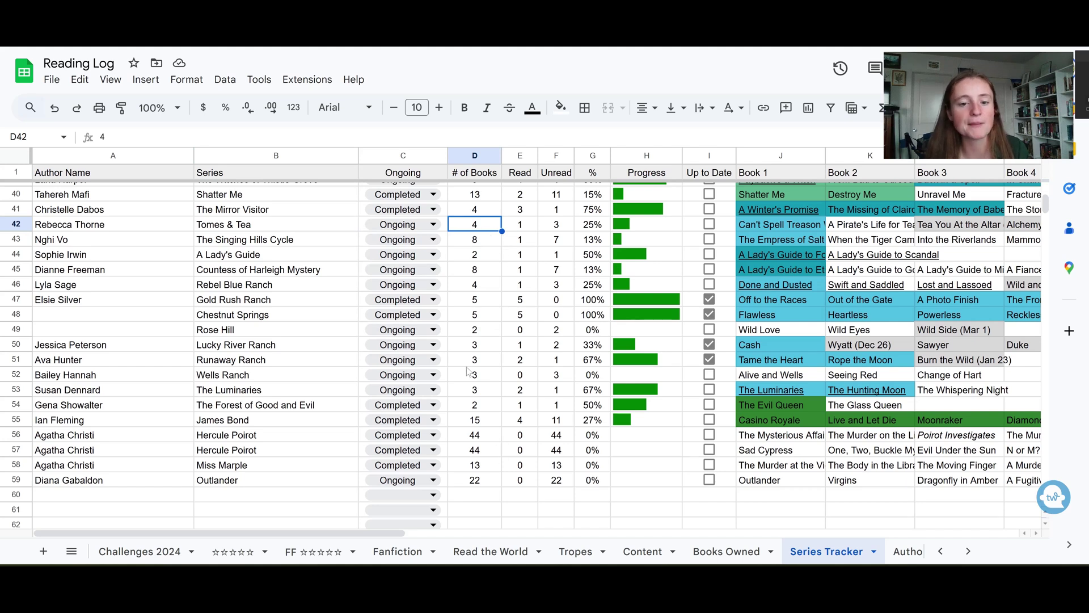
click(523, 225)
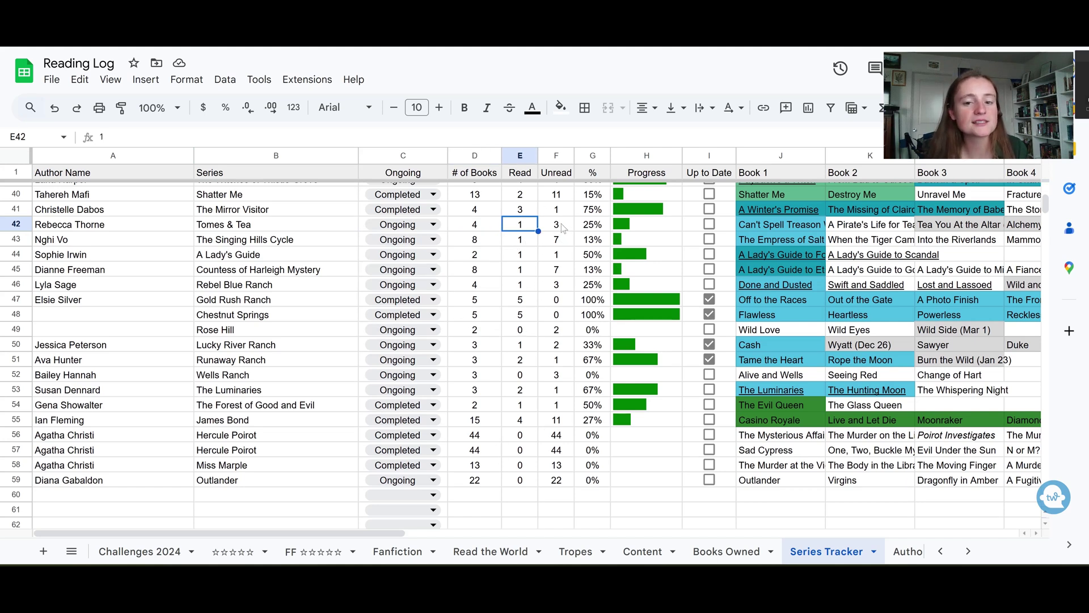
- Examine the Tomes & Tea entry's Read and Unread counts, percentage formula and progress bar, and compare the Gold Rush Ranch progress bar
click(488, 226)
click(520, 229)
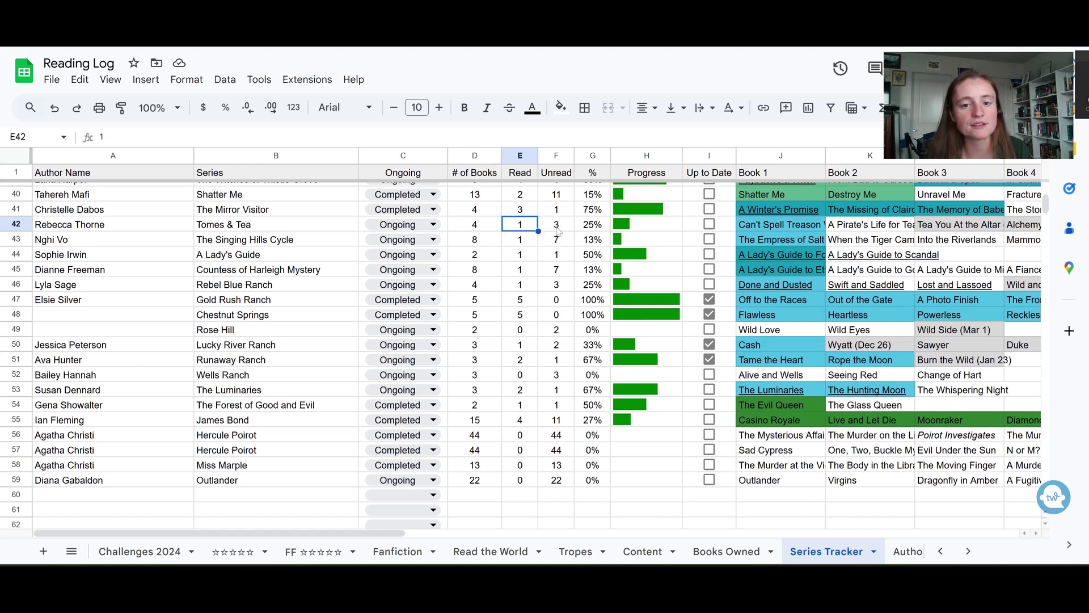
click(558, 230)
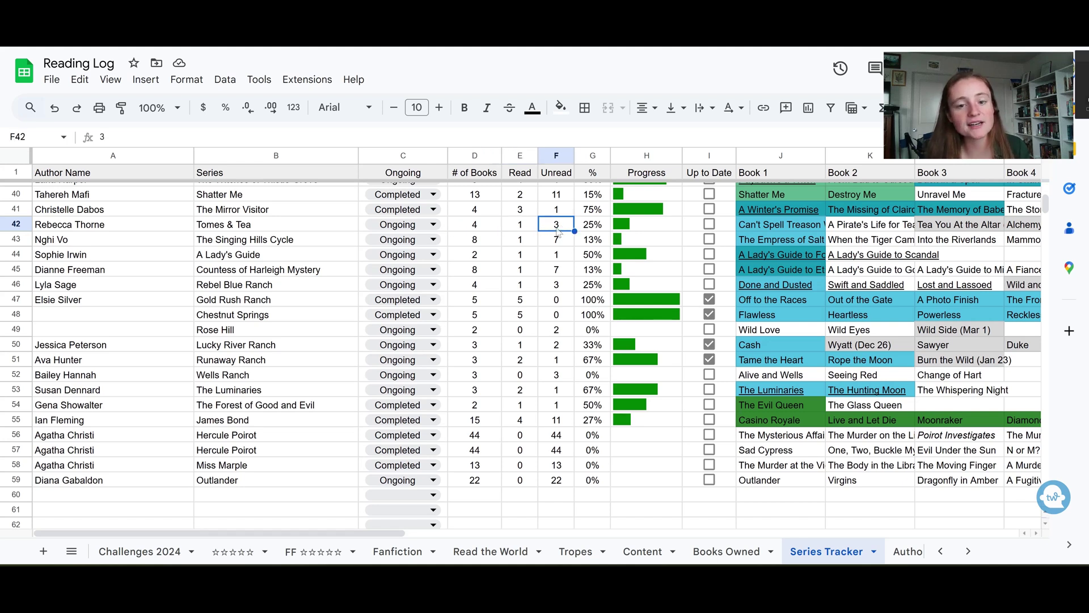
click(595, 229)
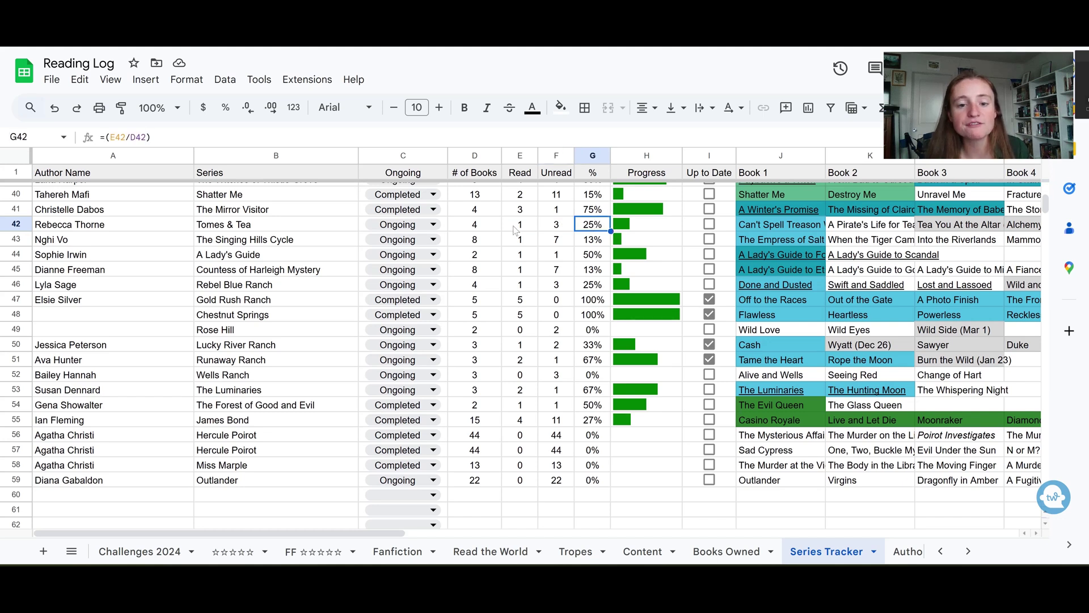
click(655, 227)
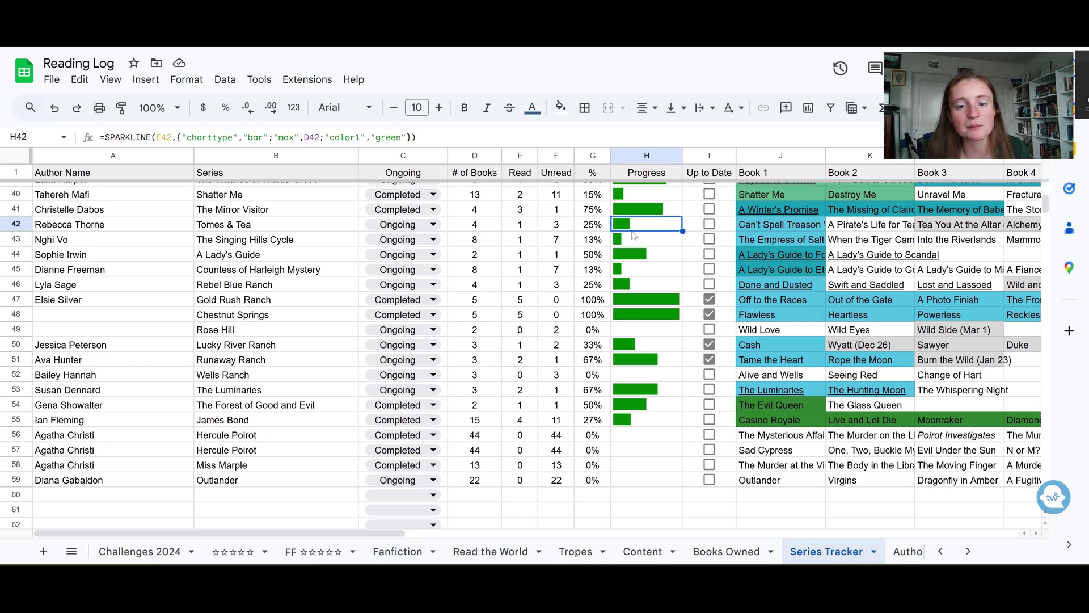
click(639, 304)
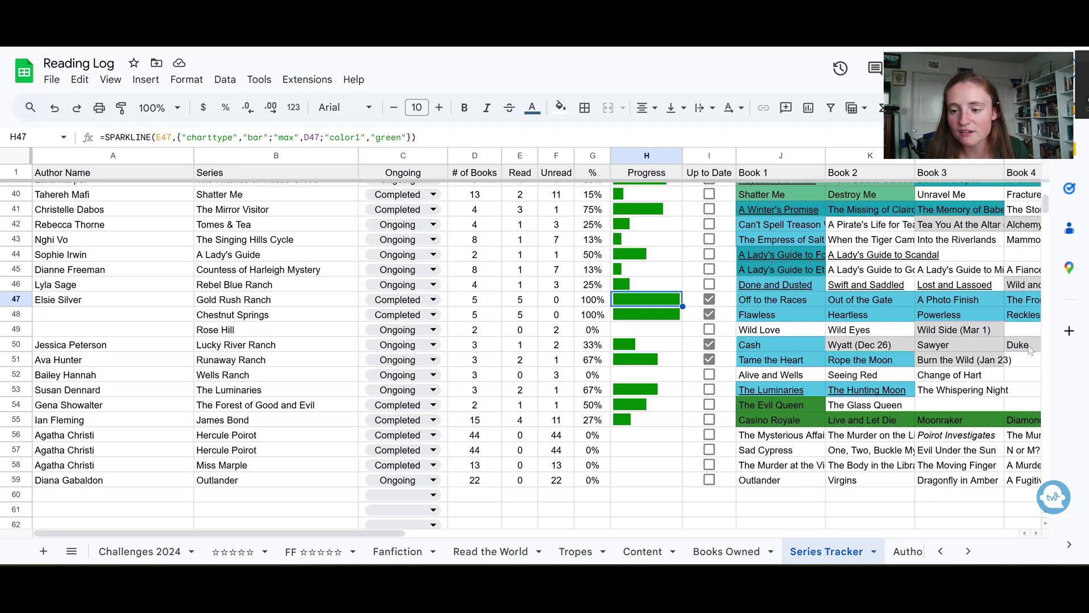
- Set the number of books in the Lucky River Ranch series to 5
click(397, 525)
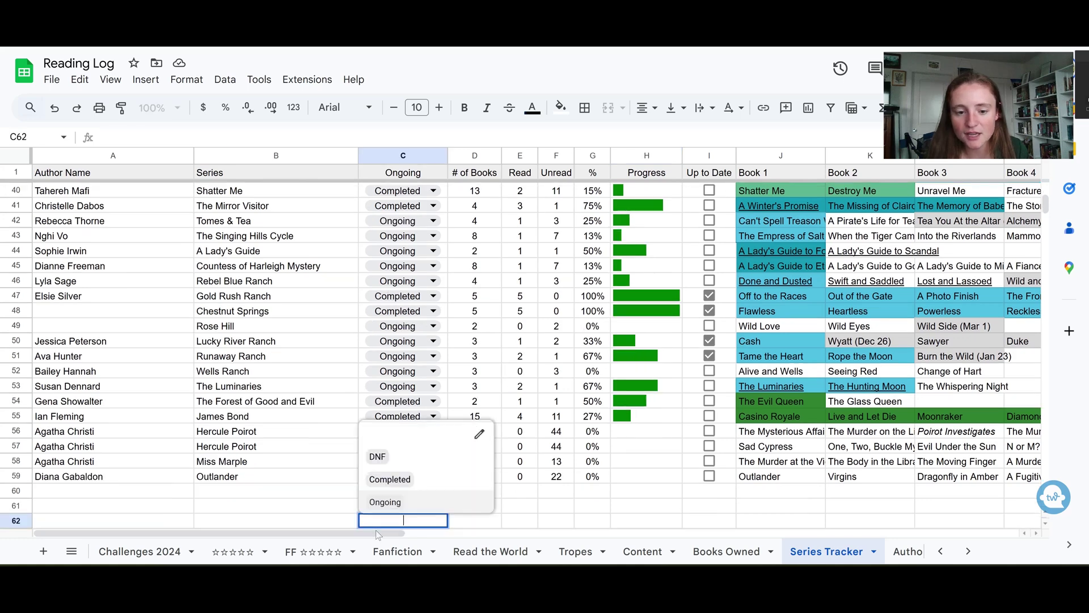
click(517, 524)
scroll(845, 409, right, 5)
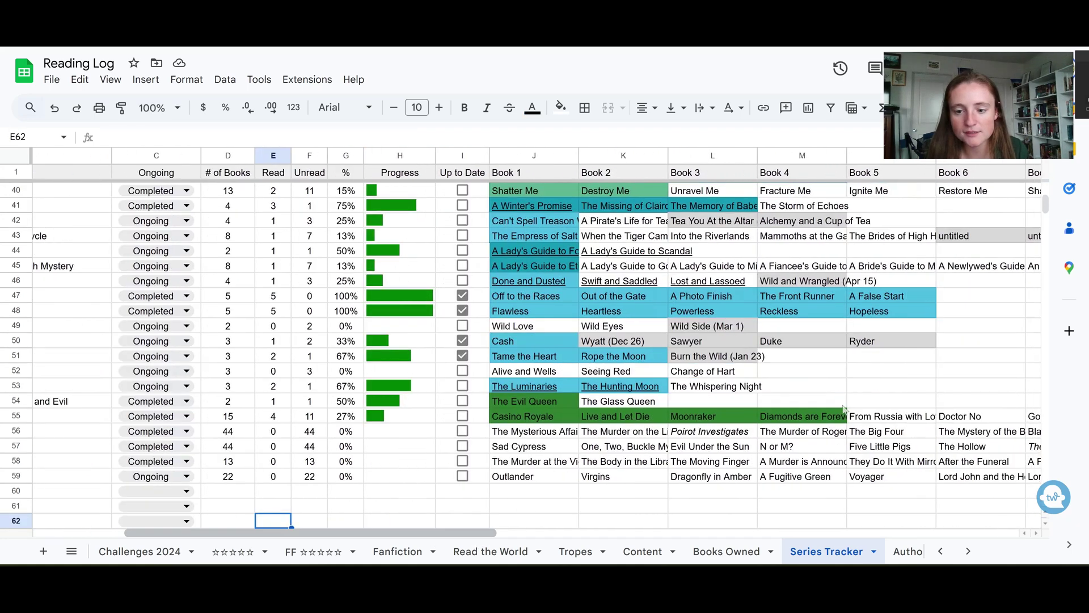
click(242, 343)
text(5)
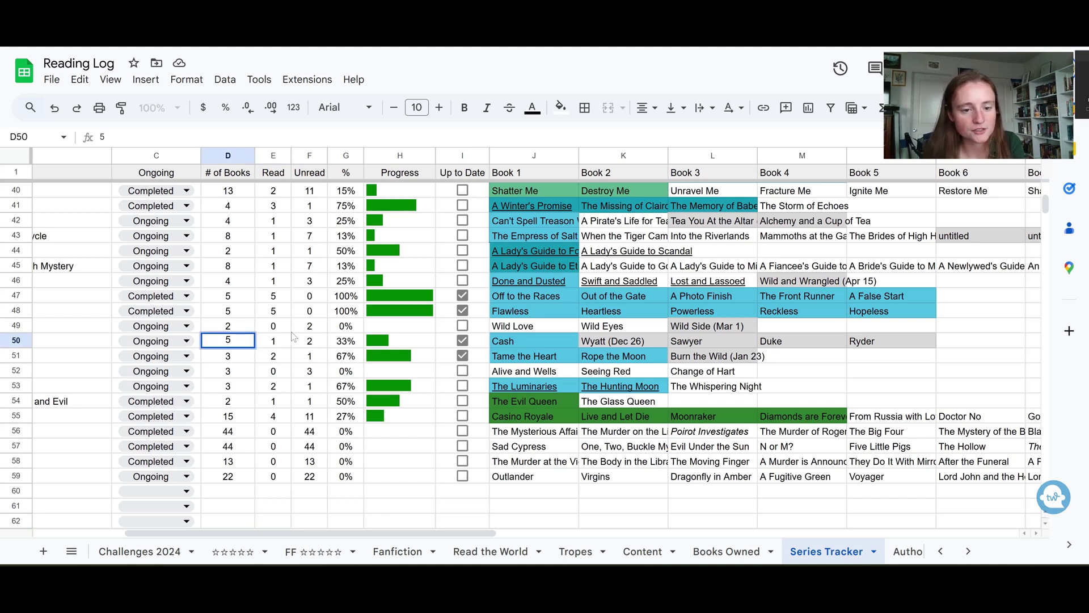
click(285, 328)
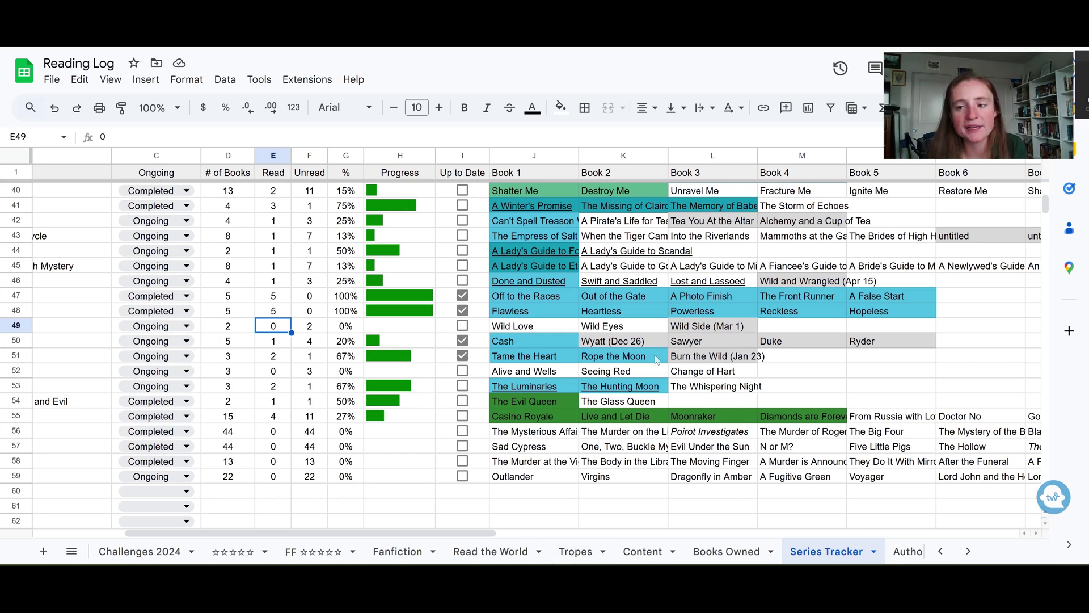
- Inspect the Cash and Tame the Heart cells, the grey Wyatt to Ryder titles, and A Pirate's Life for Tea
drag(548, 335, 548, 352)
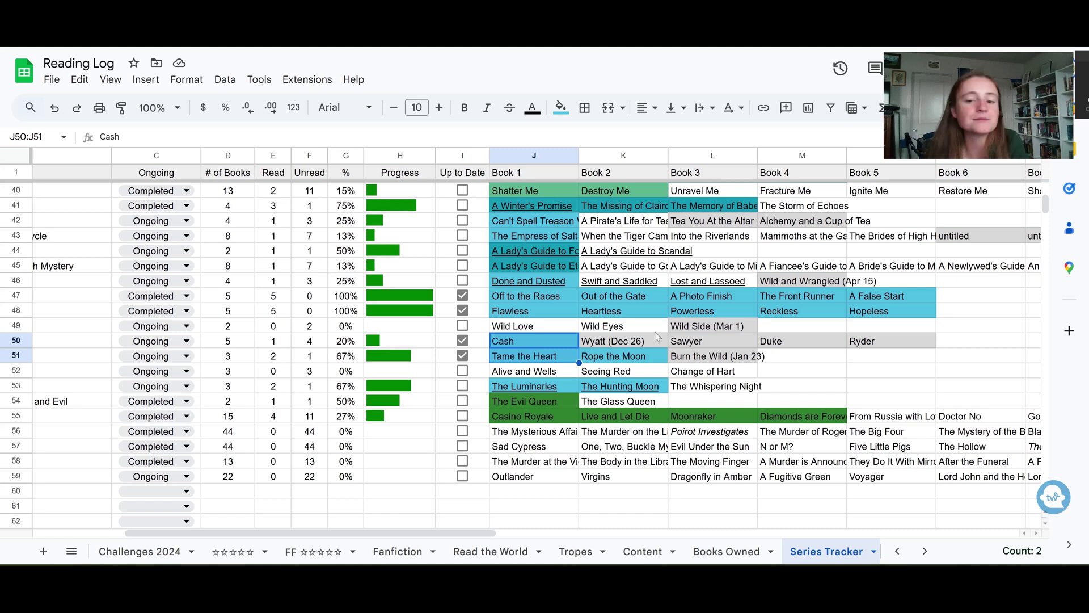
drag(656, 345, 874, 348)
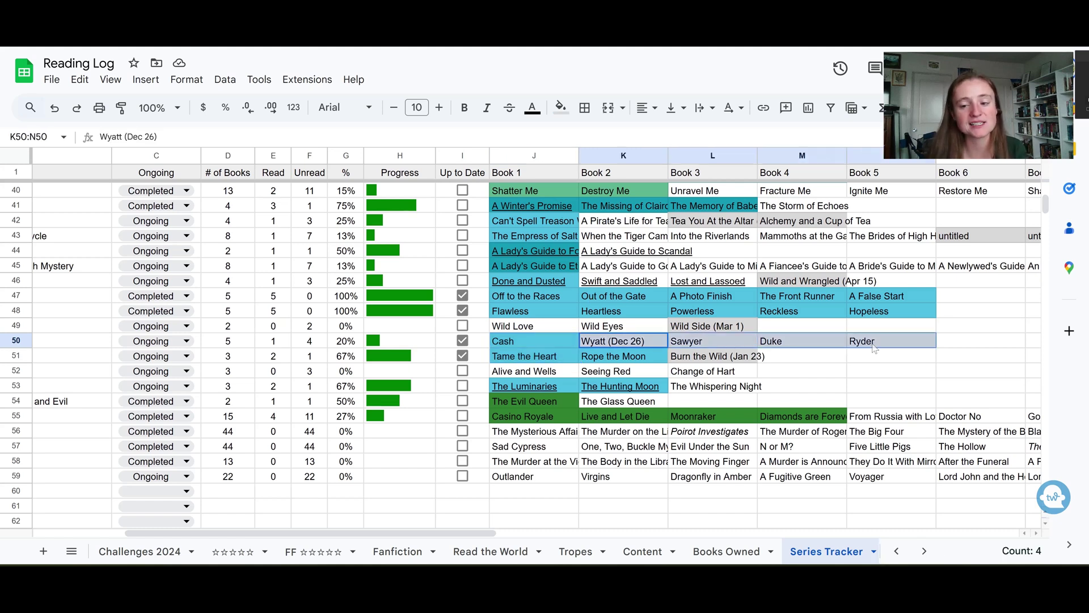
click(634, 227)
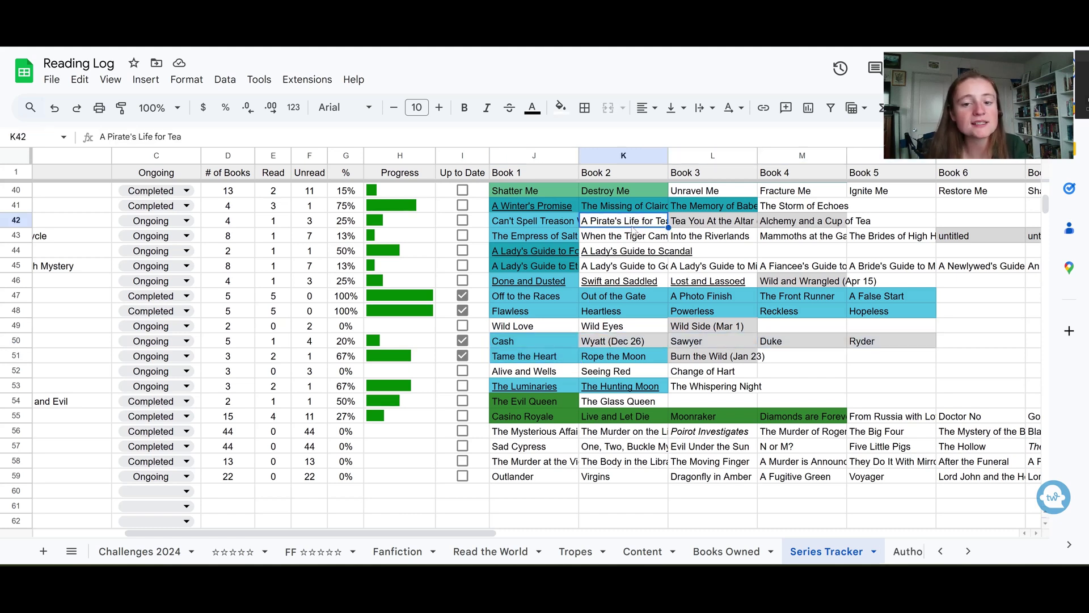
- Examine the year colour key above the book columns, from Read before 2022 through Read in 2027
scroll(749, 356, up, 12)
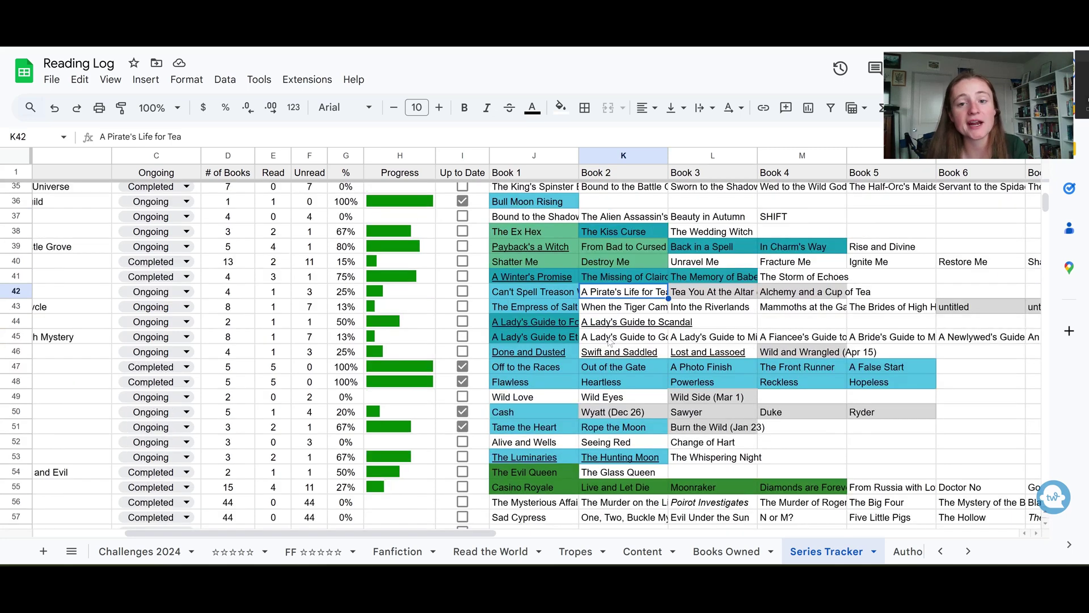
click(556, 262)
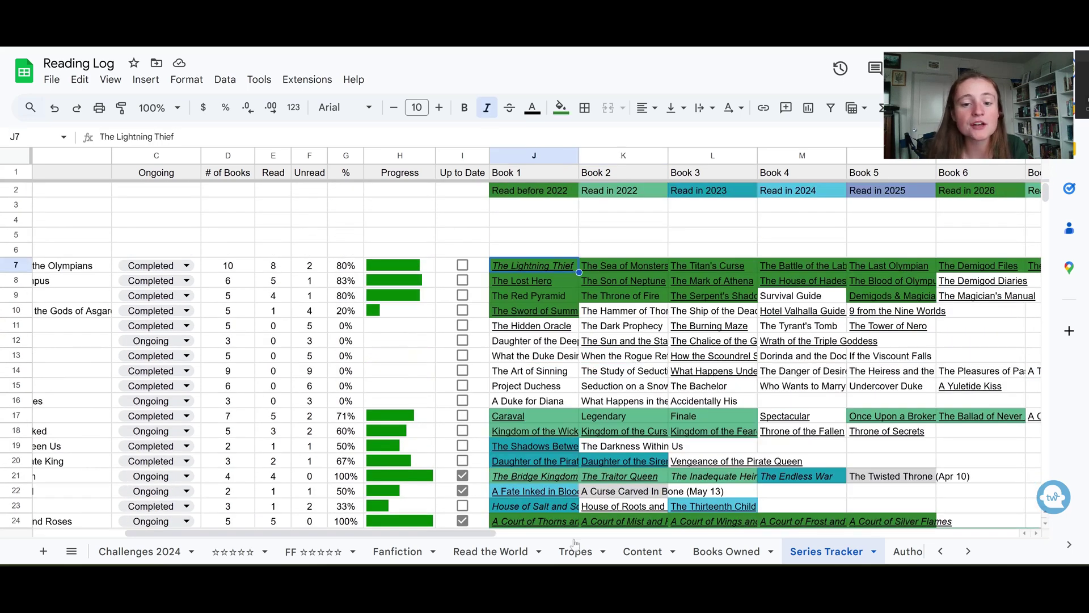
click(627, 534)
scroll(349, 433, left, 5)
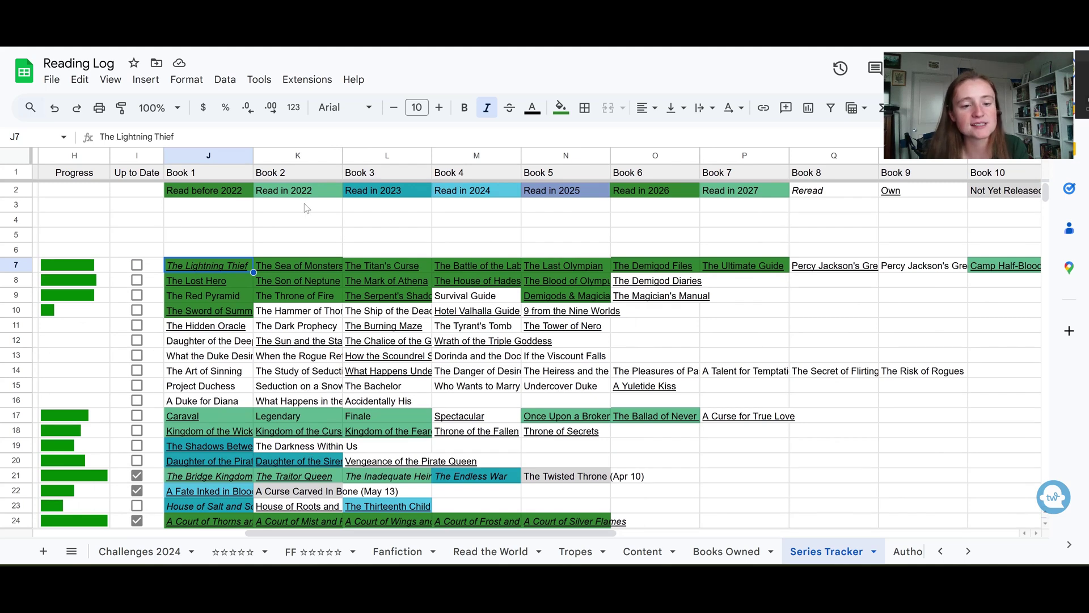
click(230, 193)
key(shift+Right)
key(shift+Right)
key(shift+Right)
key(shift+Right)
key(shift+Right)
key(shift+Right)
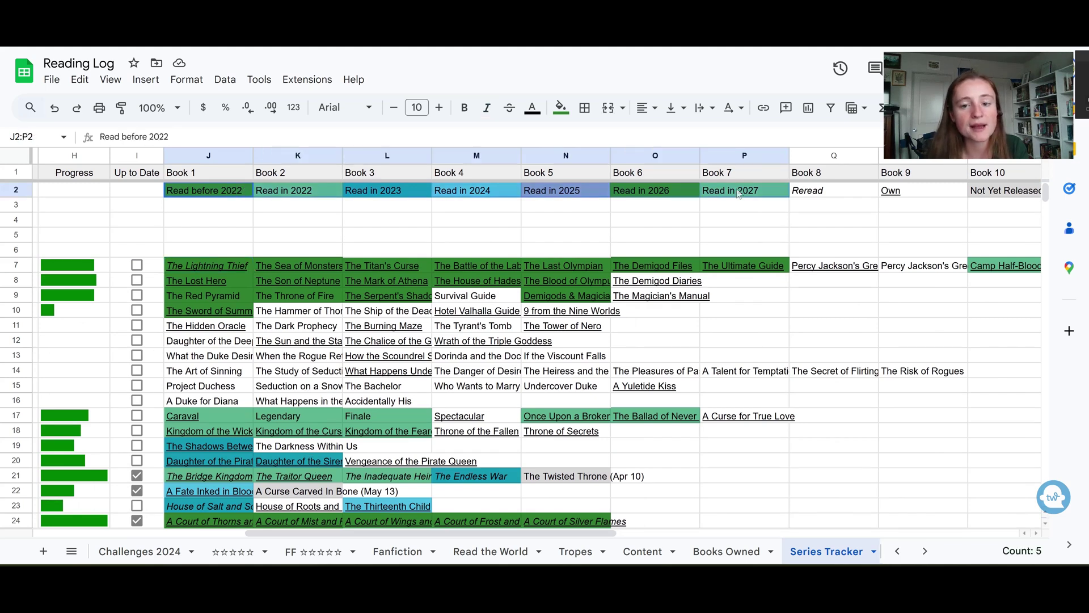
- Compare the colours of The Sea of Monsters through The Throne of Fire, Legendary, The Shadows Between Us and A Fate Inked in Blood
drag(305, 268, 307, 298)
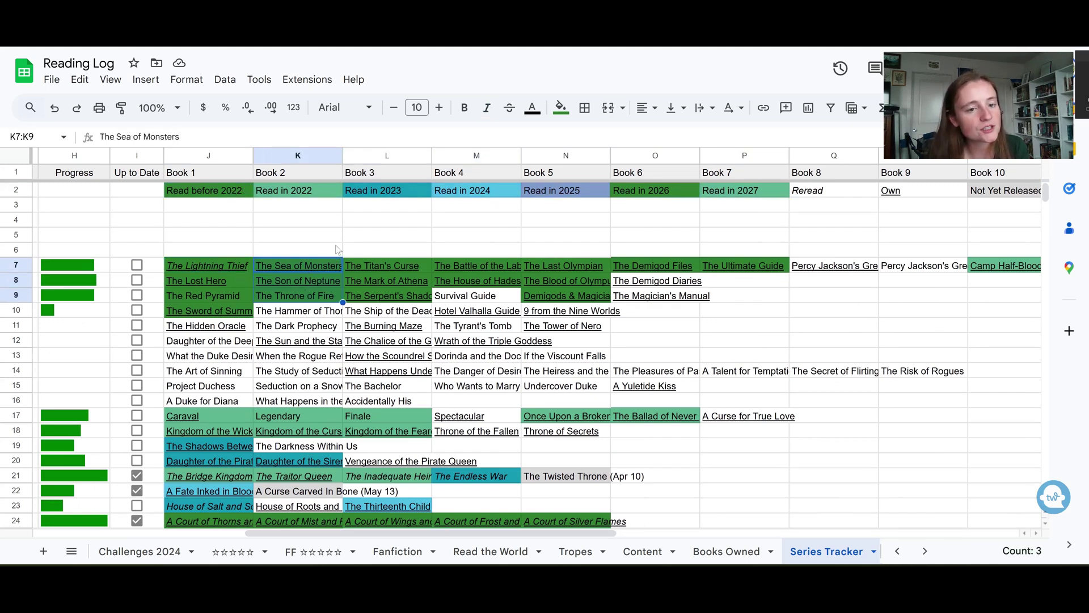
click(297, 419)
click(234, 448)
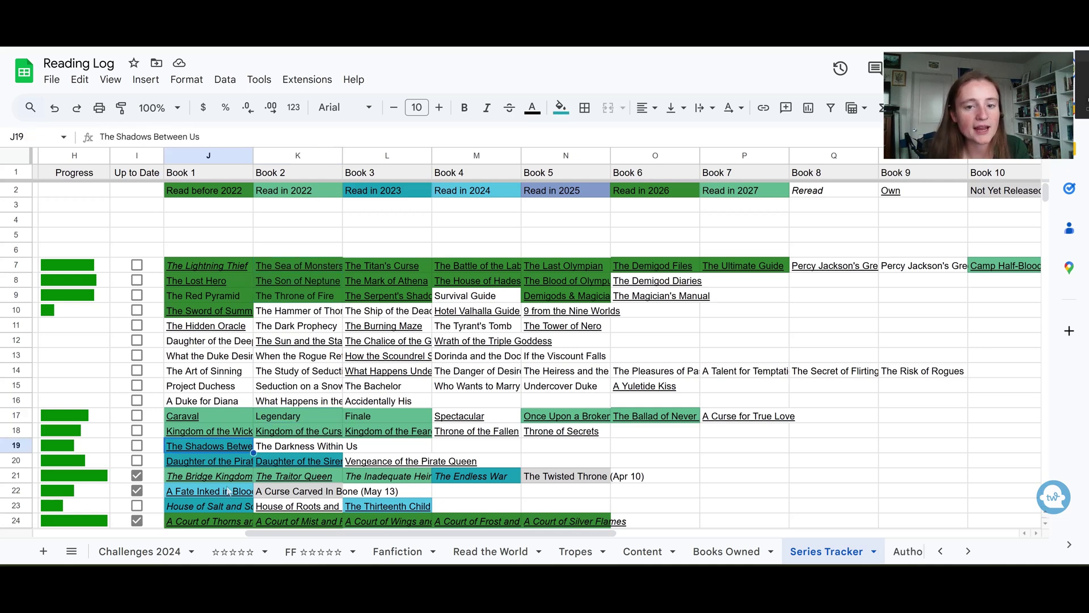
click(228, 491)
- Check the Read in 2024 colour key against the book titles further down, including Lost and Lassoed
click(499, 193)
scroll(396, 339, down, 8)
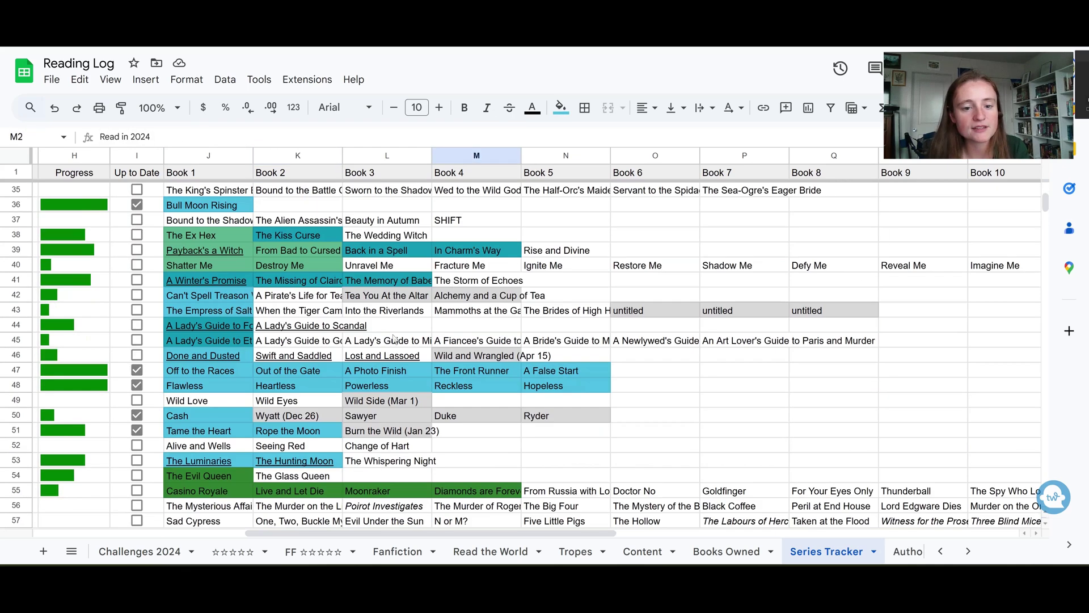
scroll(396, 339, down, 2)
click(393, 288)
scroll(393, 288, up, 10)
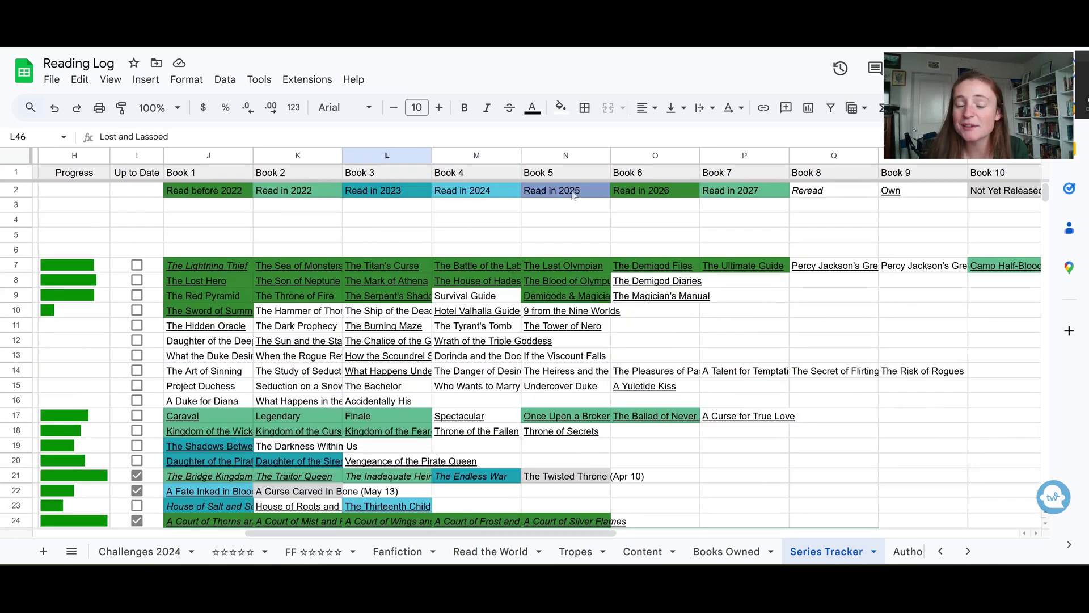
- Check the Read in 2025 colour key and inspect the Payback's a Witch and Off to the Races to Hopeless book rows
click(573, 196)
scroll(573, 196, down, 8)
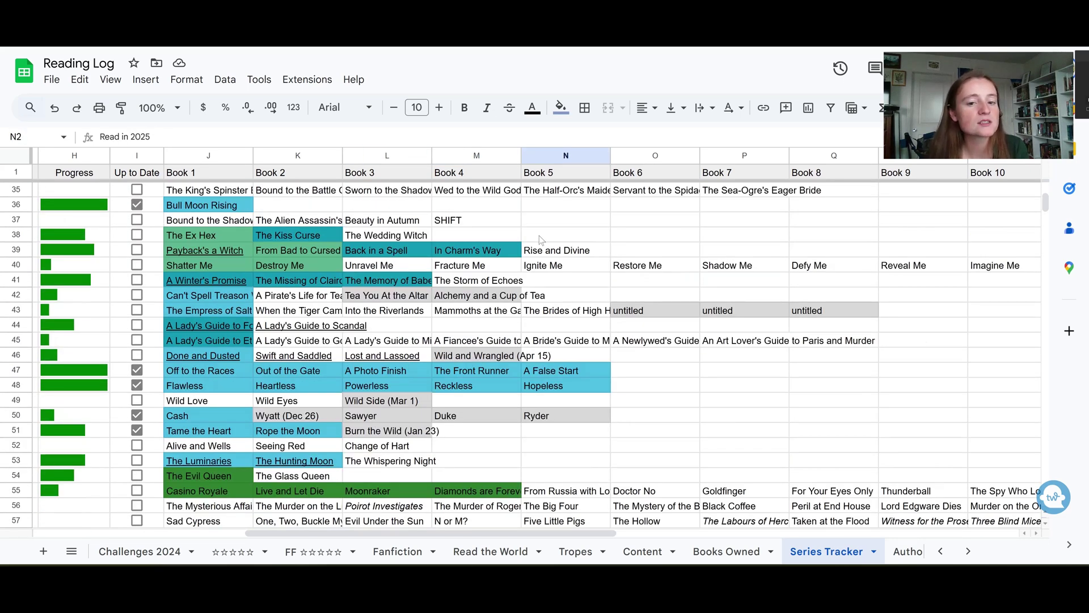
drag(218, 255, 488, 265)
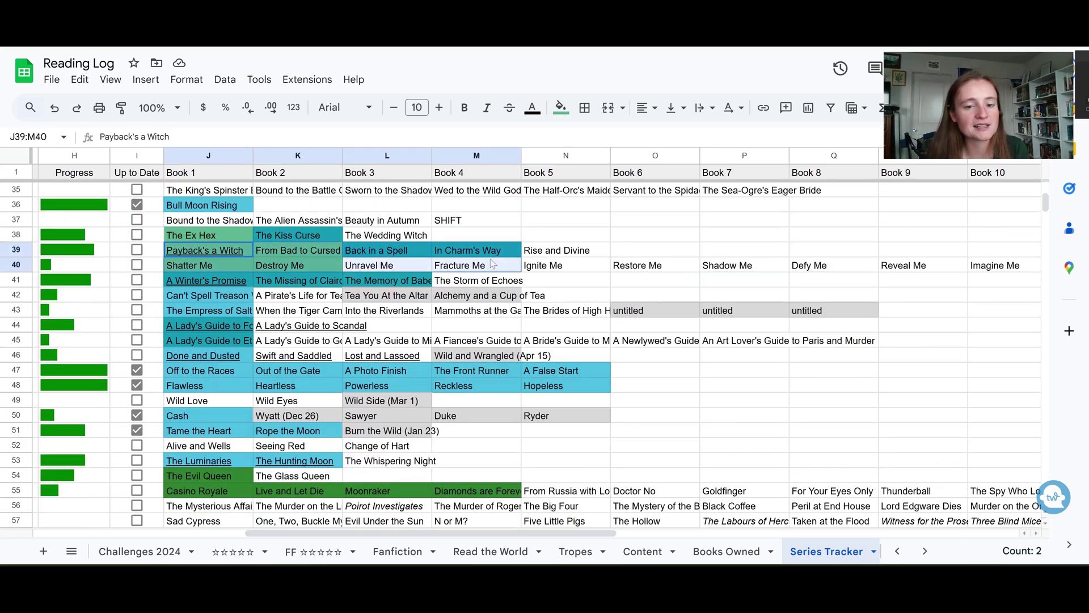
click(583, 257)
scroll(582, 256, down, 1)
click(233, 301)
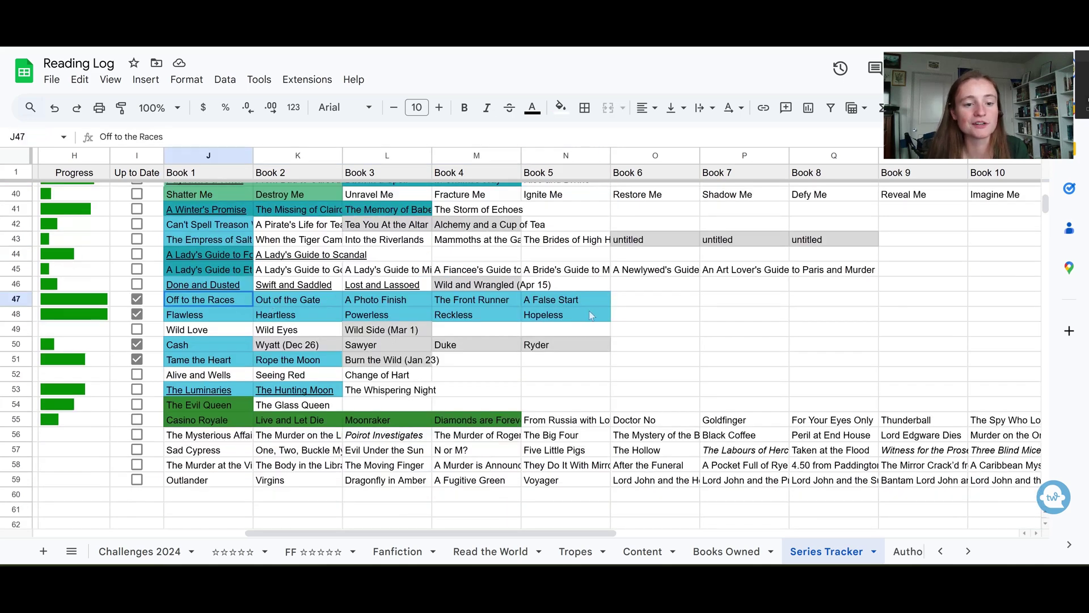
shift+click(584, 310)
click(665, 318)
scroll(723, 354, up, 10)
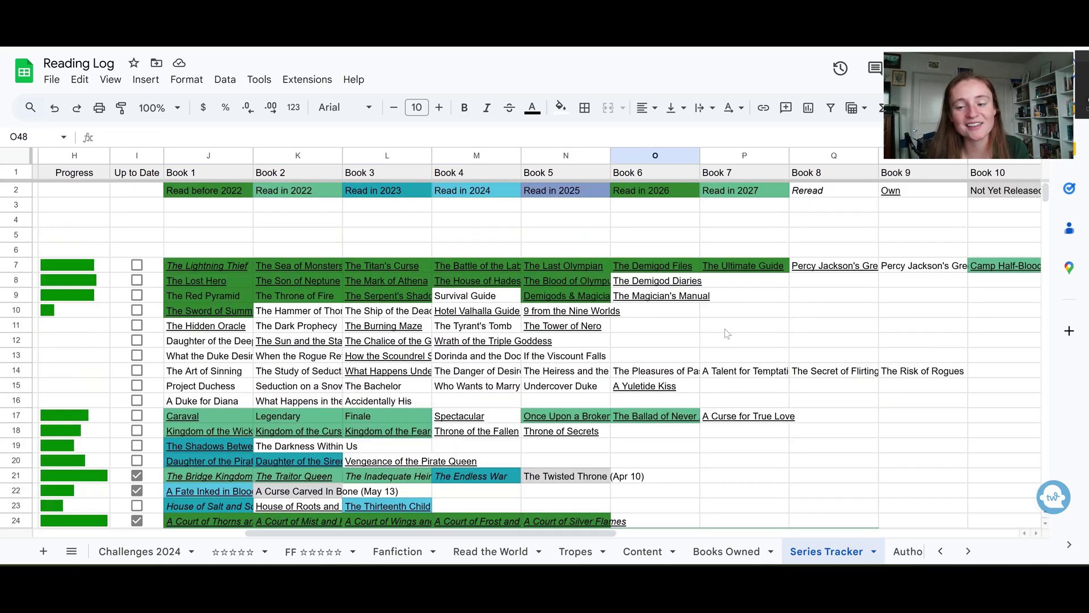
- Return to the Series Tracker's first columns, then open the Author Tracker sheet and browse its Brandon Sanderson and Rick Riordan Presents entries
drag(572, 533, 182, 537)
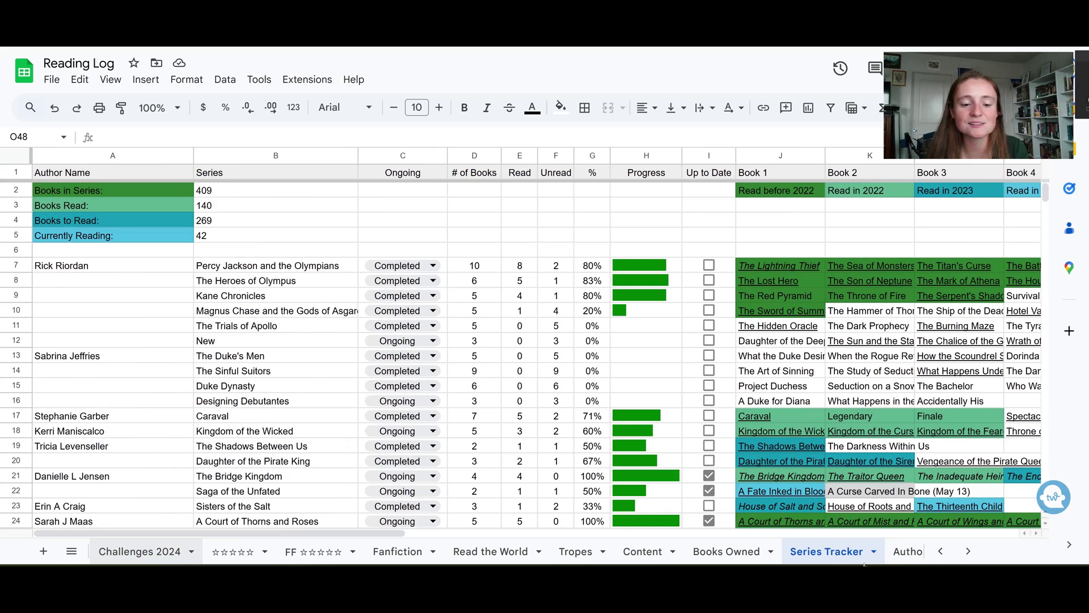
click(910, 553)
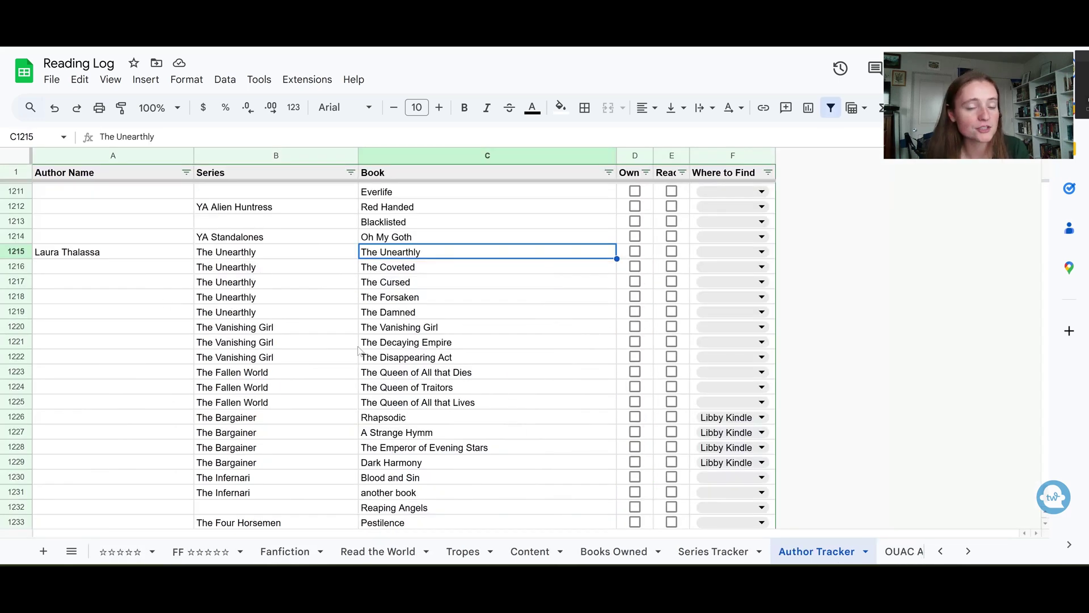
scroll(358, 350, up, 20)
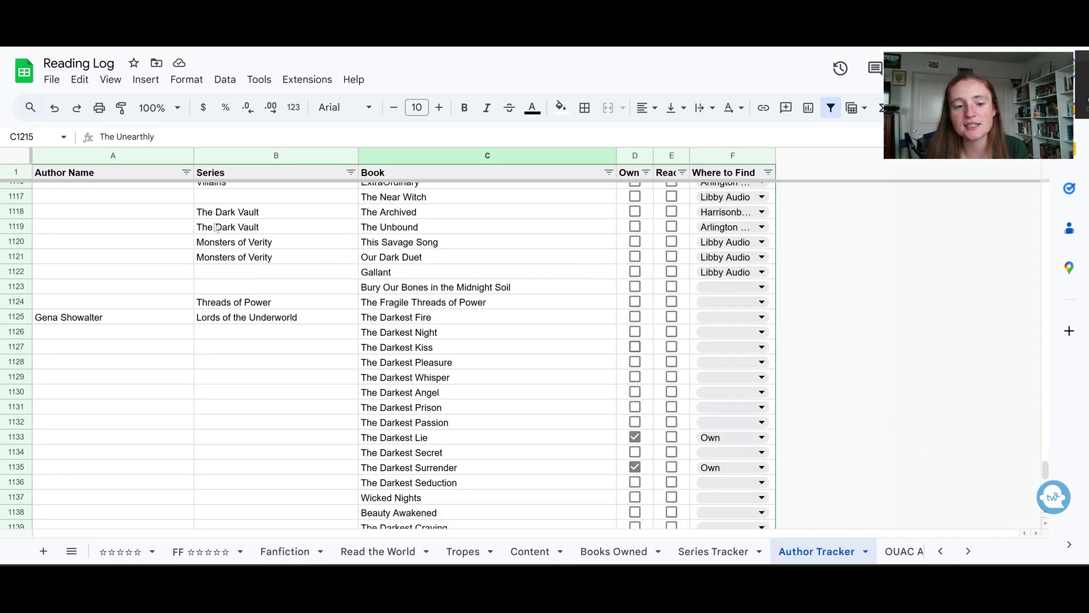
scroll(211, 215, up, 20)
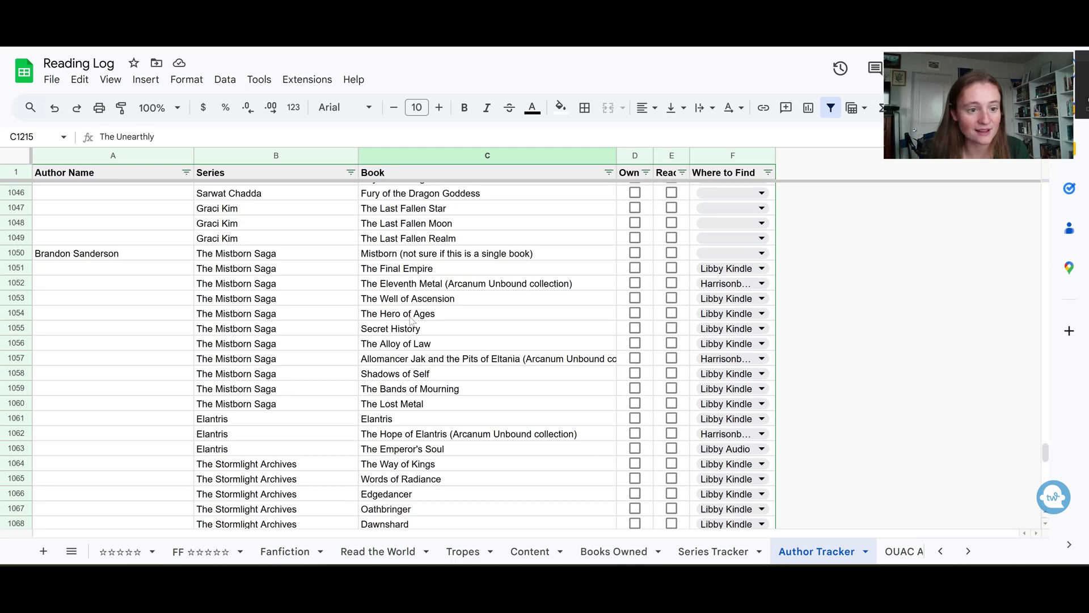
scroll(465, 267, up, 8)
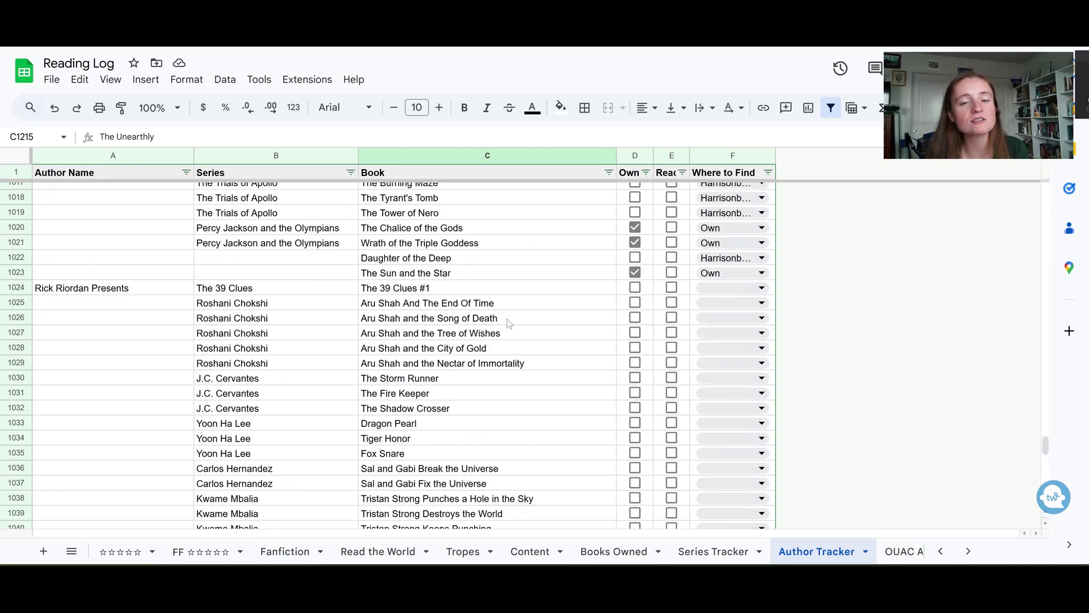
scroll(518, 310, down, 9)
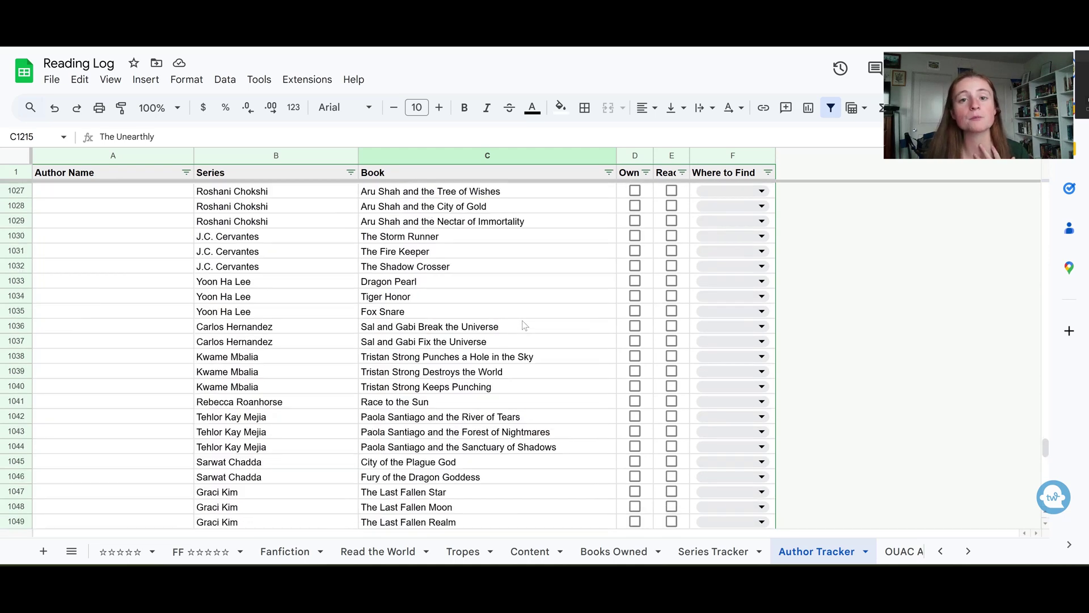
scroll(243, 275, up, 1)
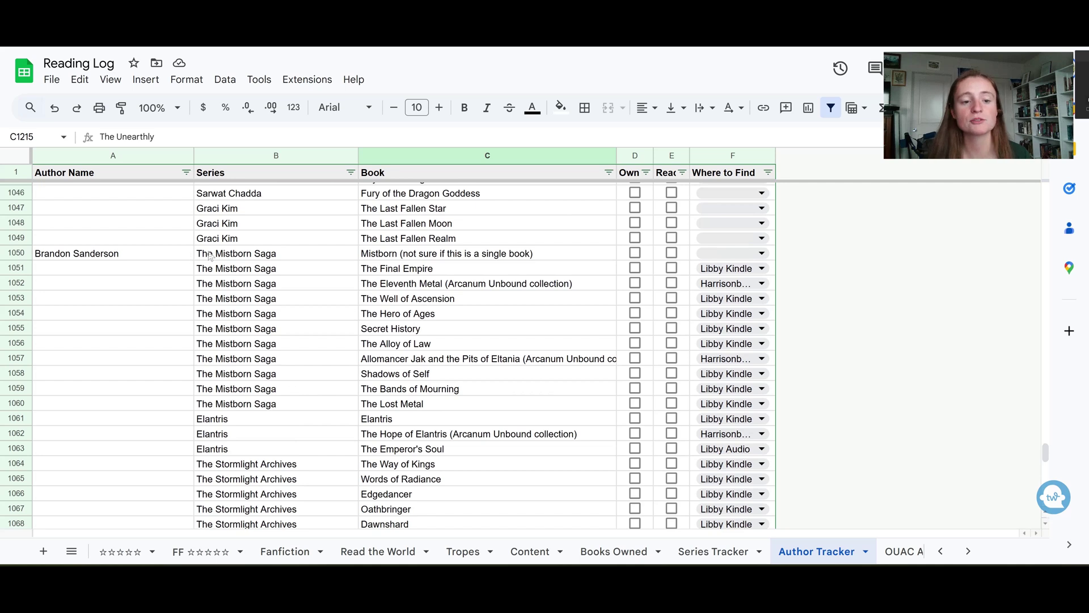
- Examine the Mistborn Saga entries from the Mistborn single-book note through The Lost Metal
drag(188, 254, 477, 260)
click(476, 256)
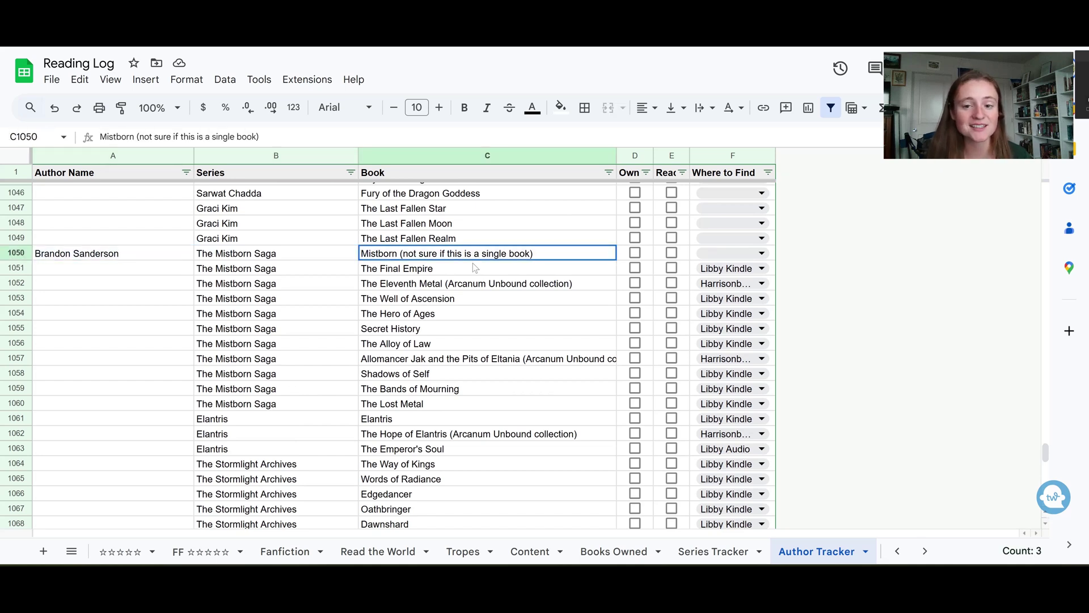
drag(488, 267, 476, 411)
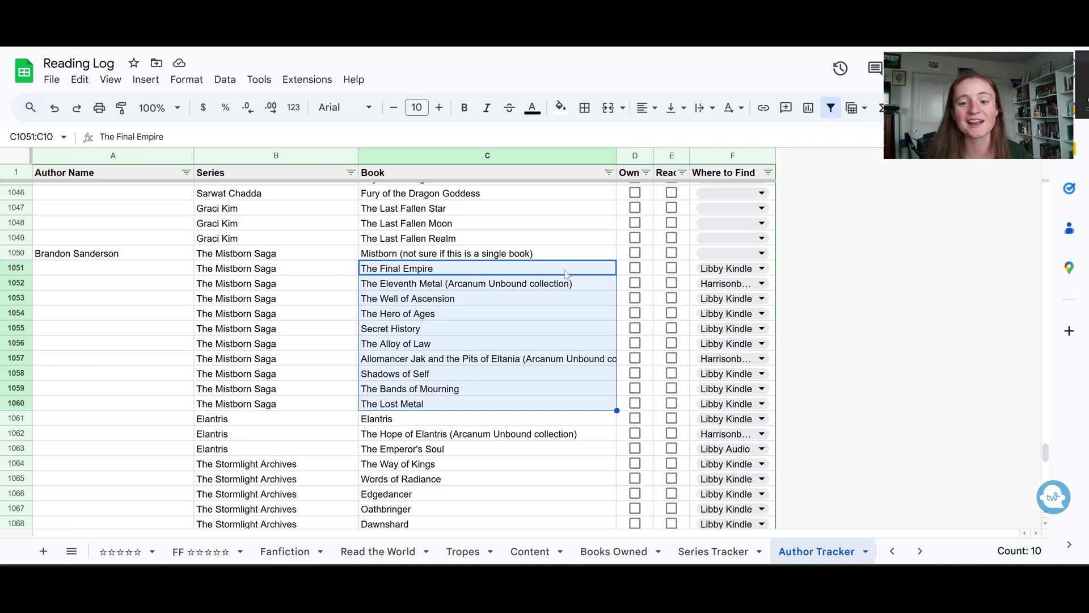
click(488, 298)
- Browse the Author Tracker list back up through Rick Riordan and the Bridgerton-related series to Naomi Novik's Temeraire books
scroll(500, 390, up, 10)
scroll(499, 391, up, 10)
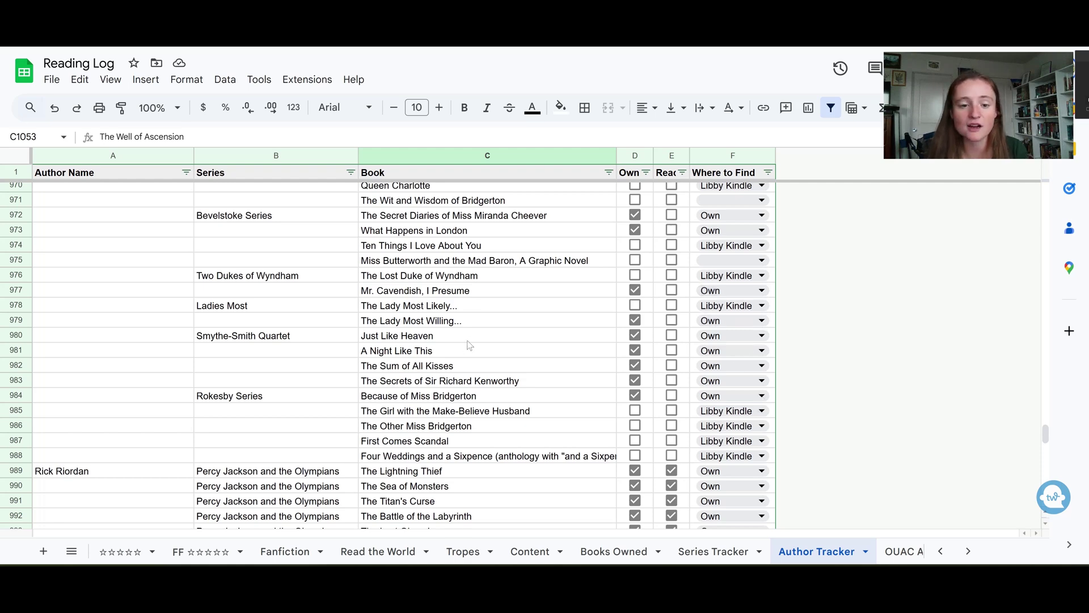
scroll(485, 372, up, 11)
scroll(497, 340, up, 11)
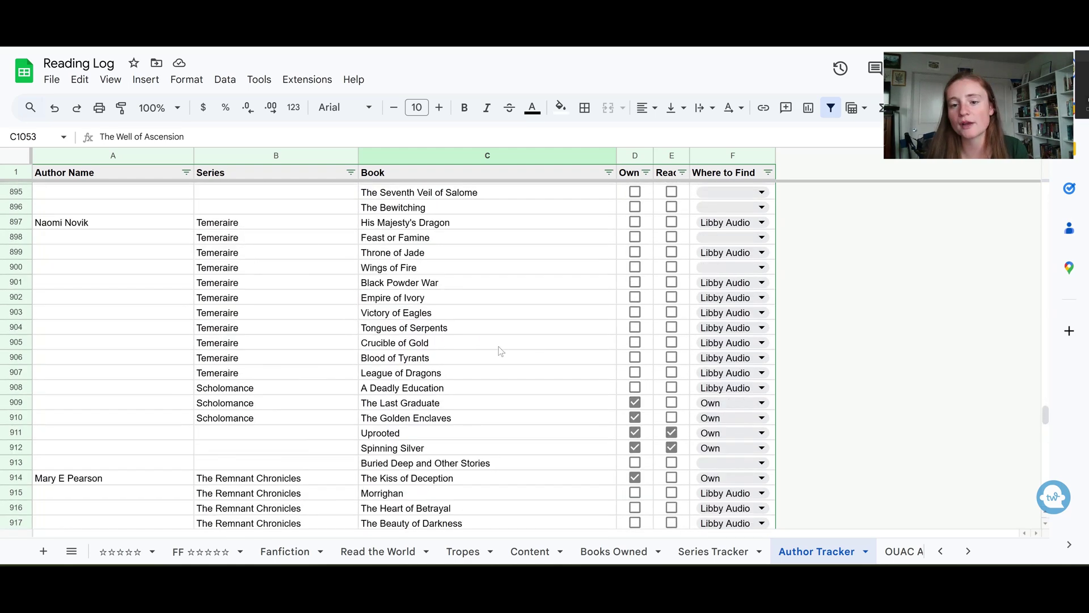
- Browse the Author Tracker from Naomi Novik's Temeraire books past Julia Quinn's Bridgerton entries, and return to the Temeraire rows
scroll(495, 332, down, 8)
scroll(497, 328, down, 10)
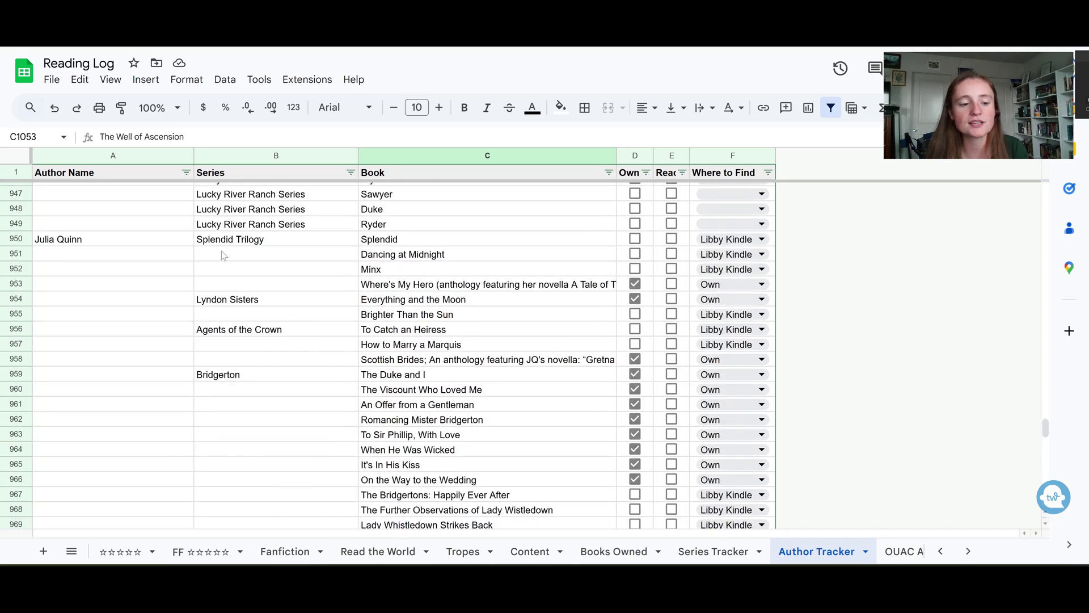
scroll(158, 238, down, 17)
scroll(455, 334, up, 20)
scroll(454, 332, up, 12)
scroll(545, 342, down, 3)
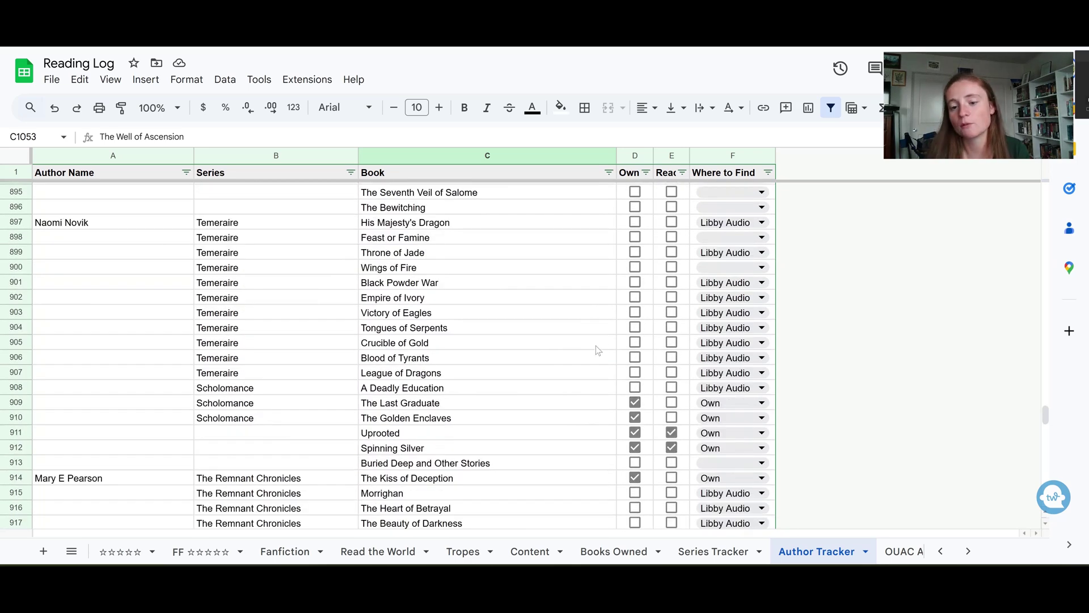
- Open the OUAC Authors sheet, then the Imaginarium Authors sheet, and inspect its first author names and empty IG column
click(903, 551)
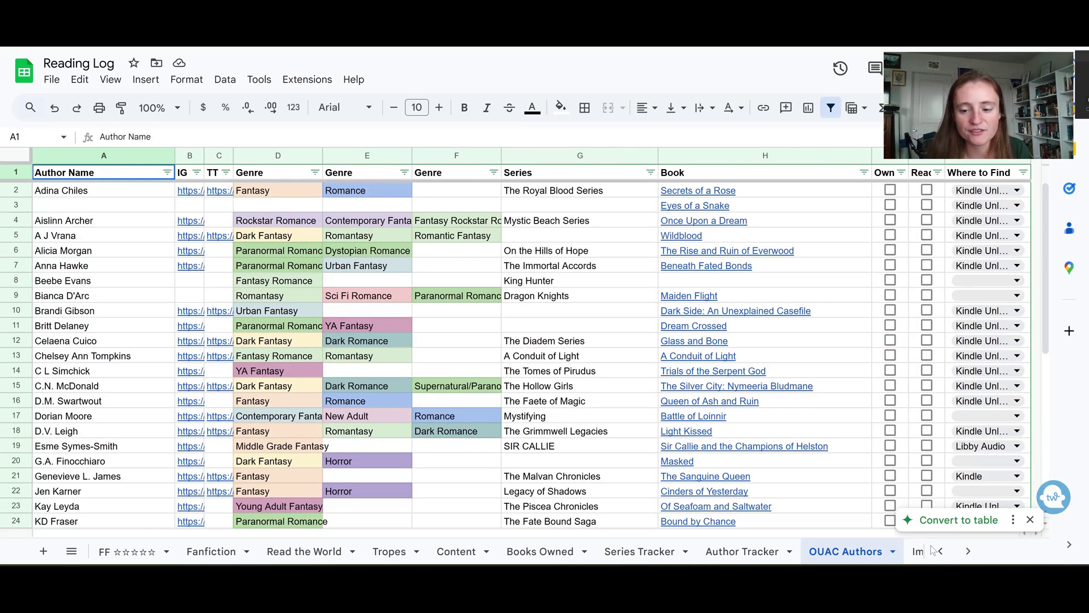
click(916, 552)
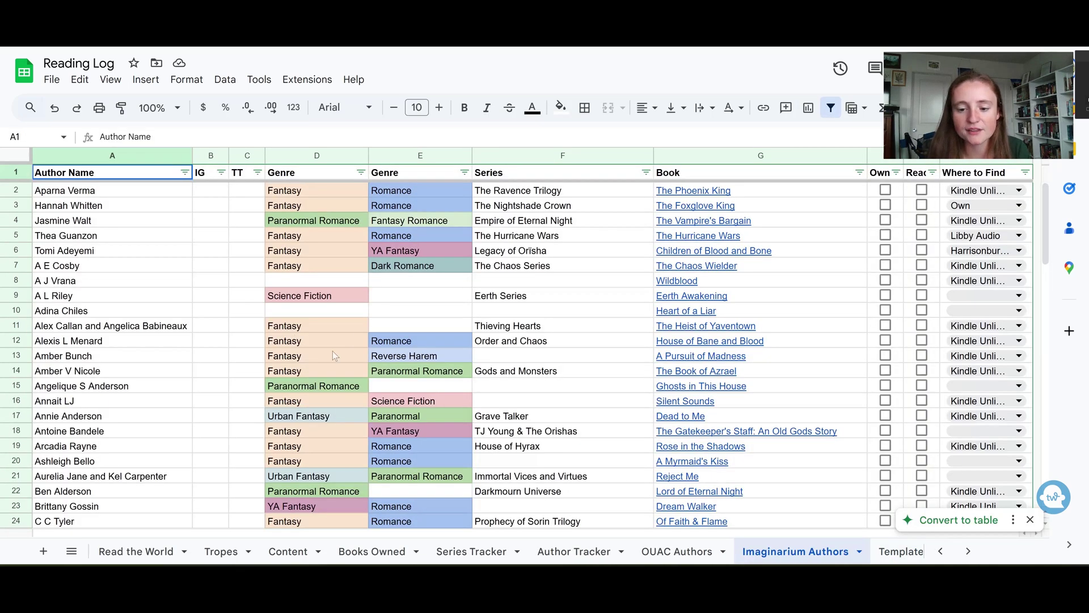
click(124, 193)
drag(113, 205, 114, 296)
click(211, 205)
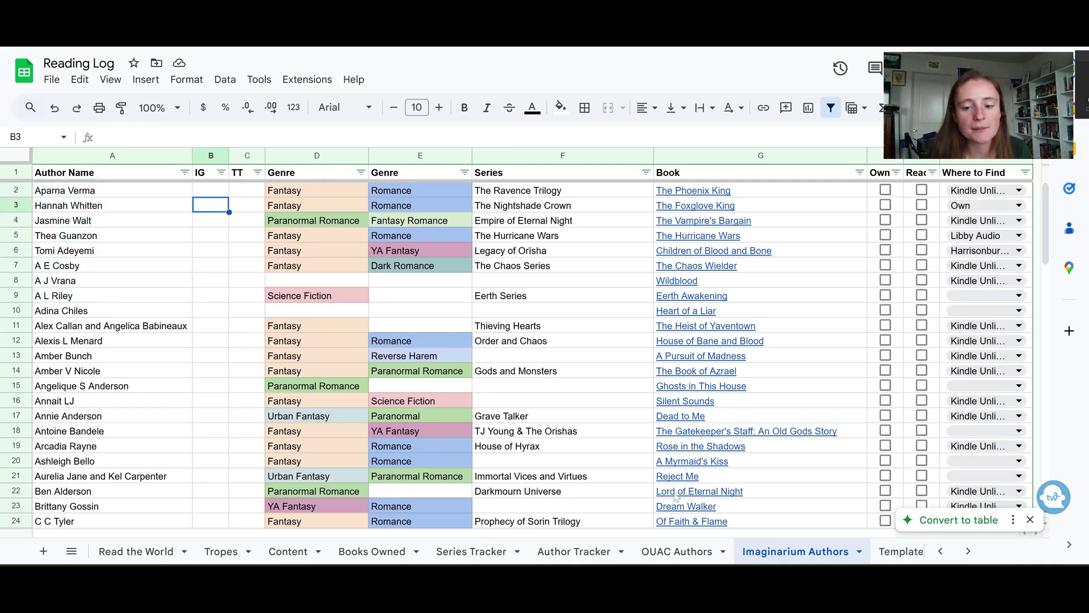
- Check the TT cell in row 4 of OUAC Authors, then inspect The Hurricane Wars genres and series on Imaginarium Authors
click(678, 553)
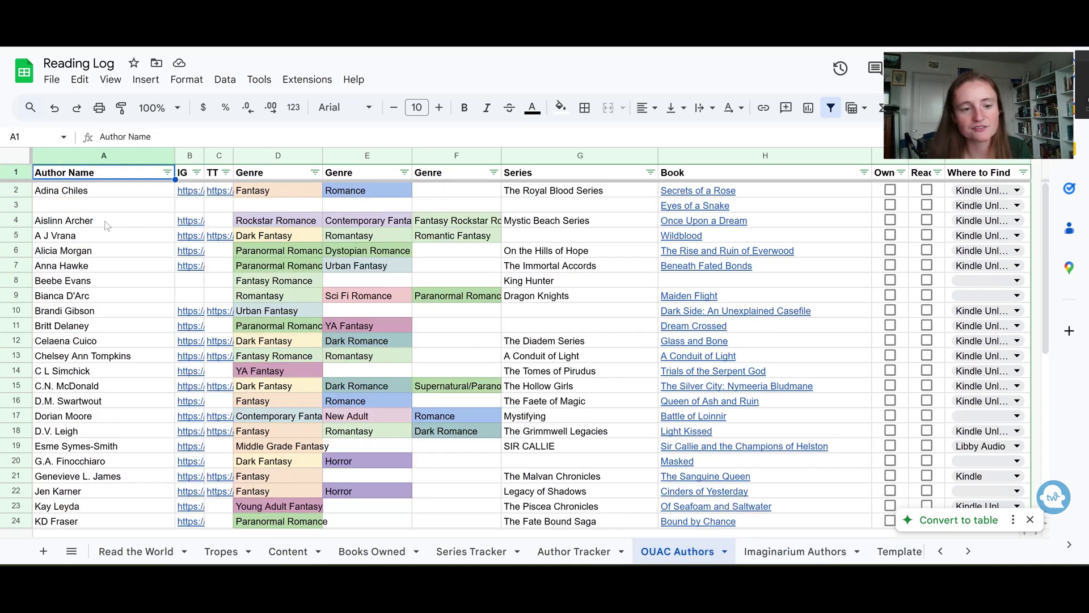
click(242, 223)
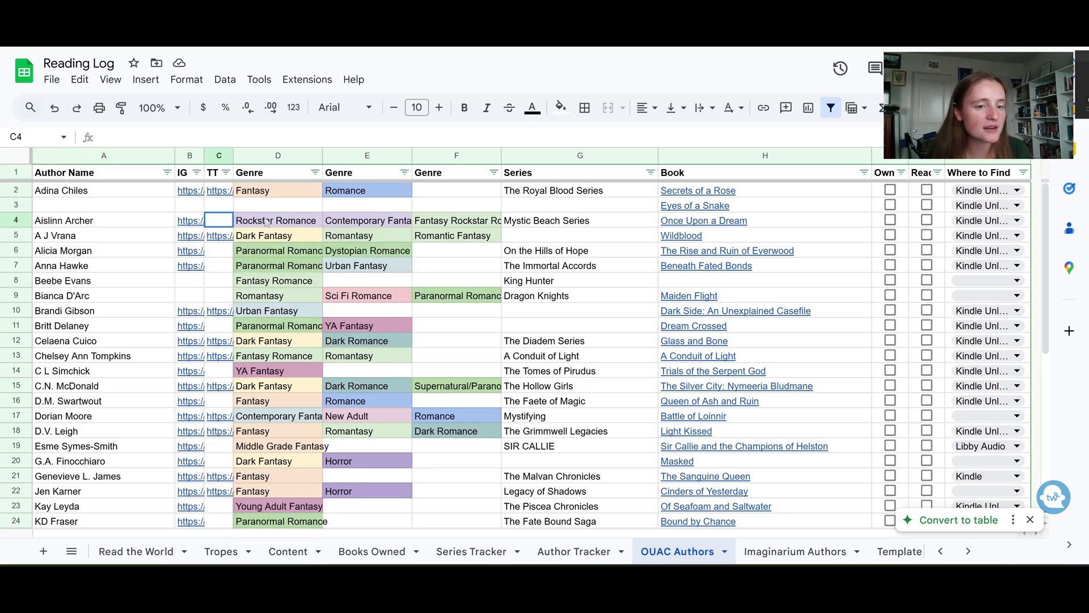
click(778, 551)
drag(345, 235, 430, 233)
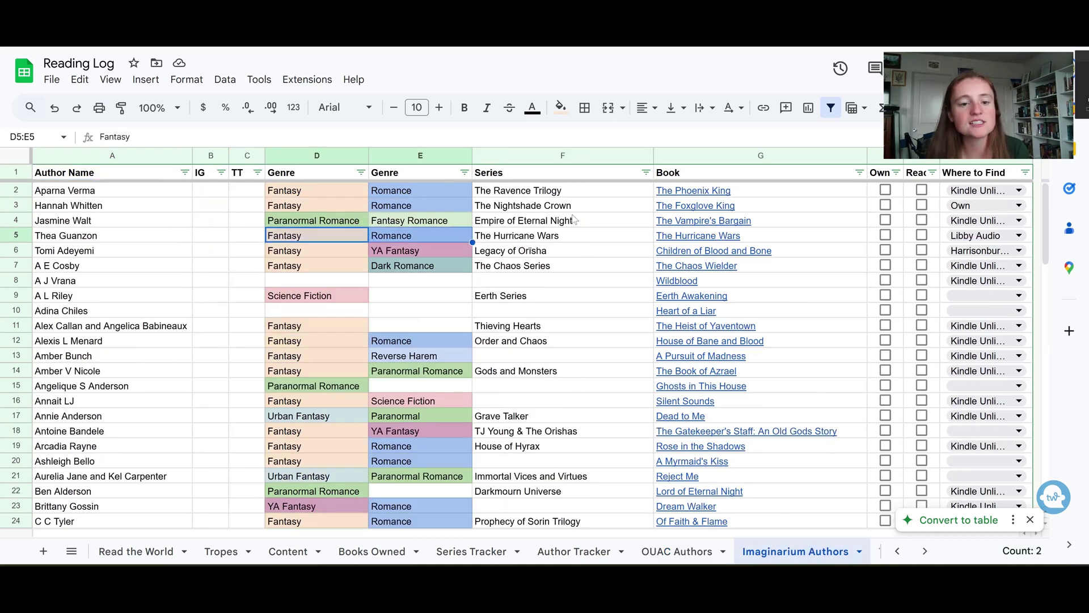
click(566, 233)
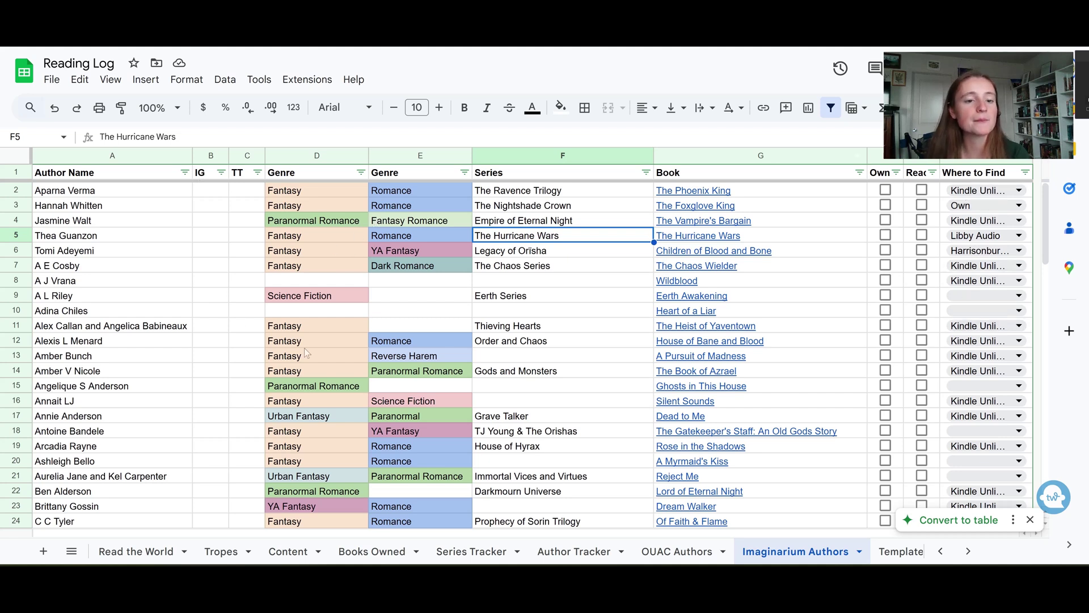
- Examine the Imaginarium Authors sheet's author list, IG column and paired genre entries in rows 2 to 21
drag(127, 189, 144, 343)
click(144, 343)
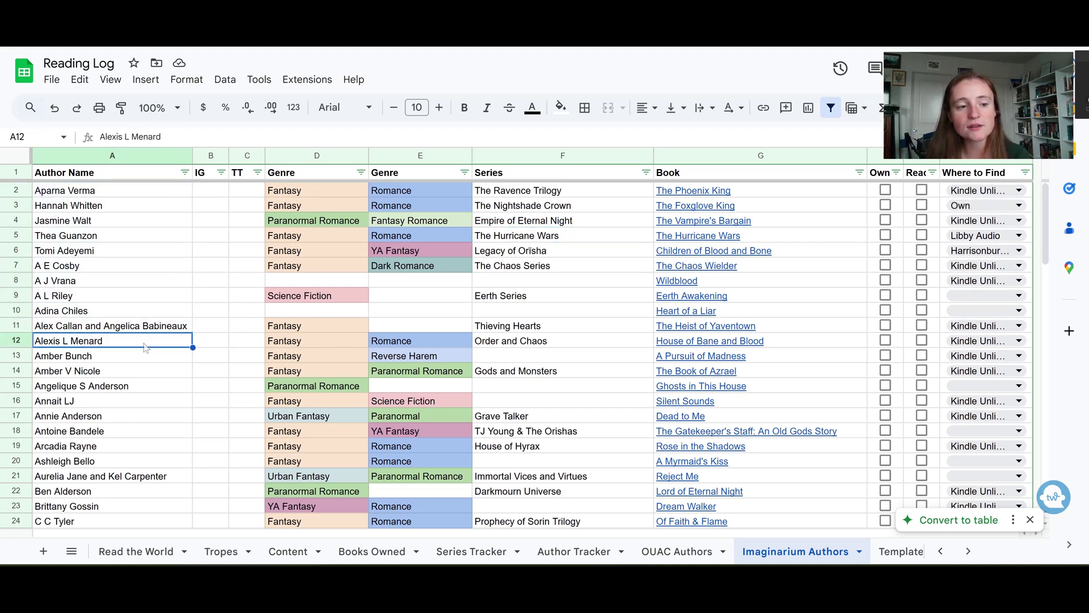
right_click(325, 245)
click(220, 247)
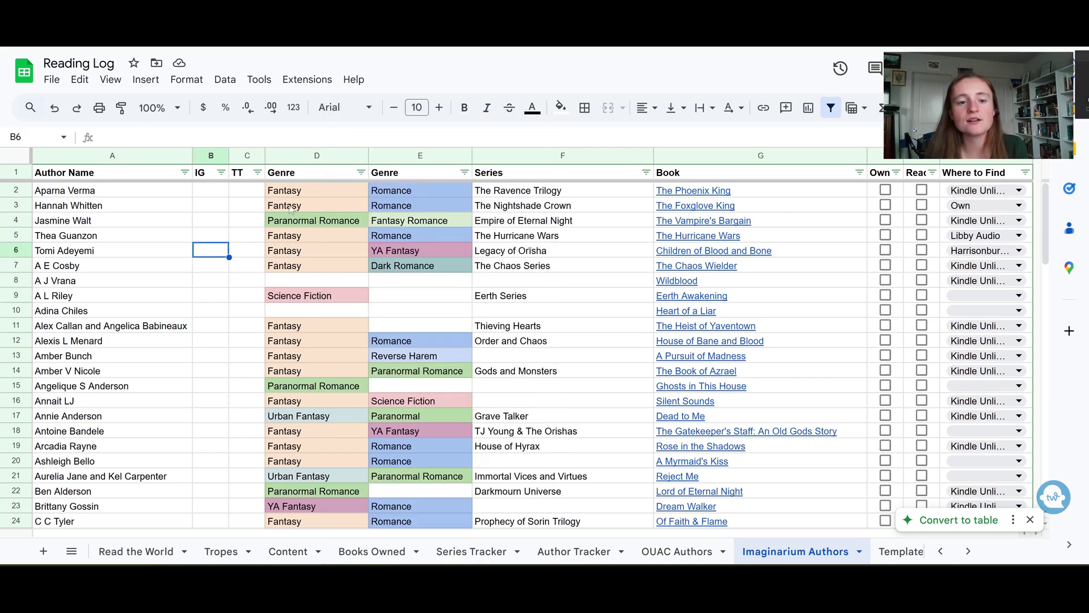
drag(299, 196, 423, 266)
click(423, 267)
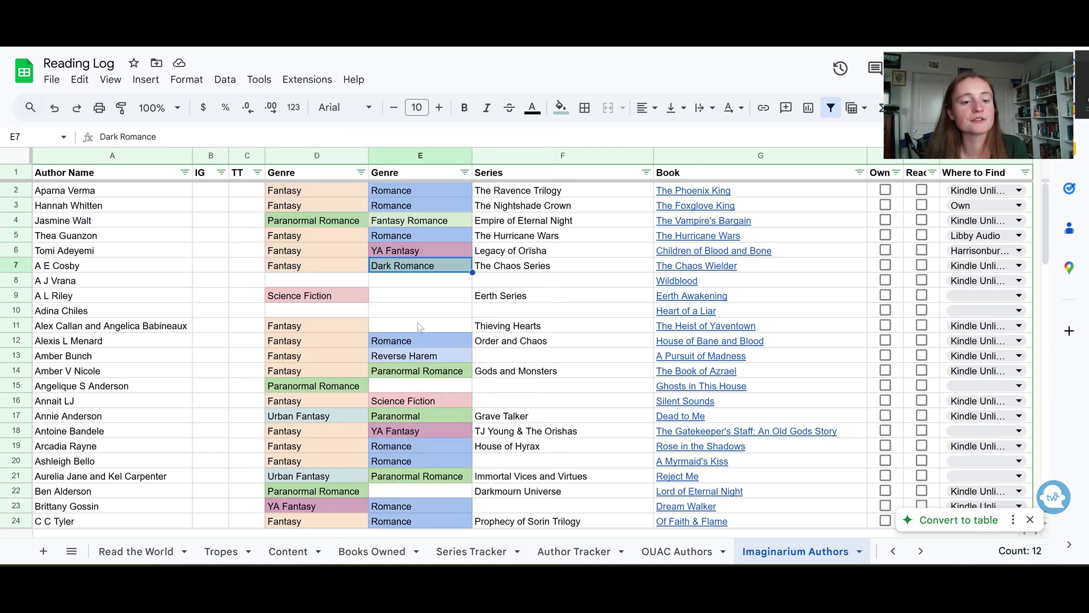
drag(330, 433, 411, 435)
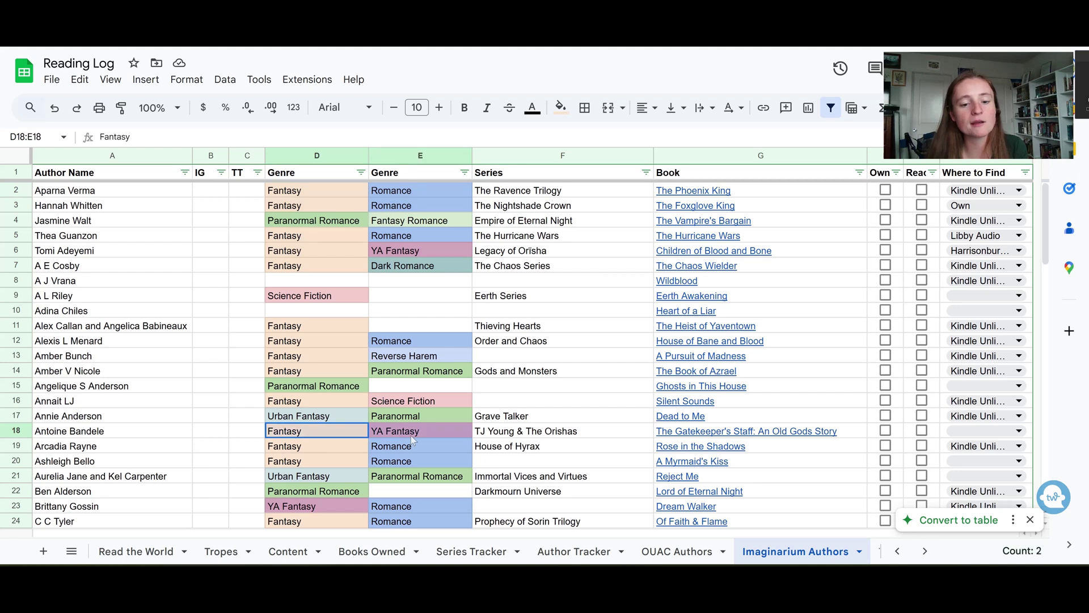
drag(326, 478, 400, 478)
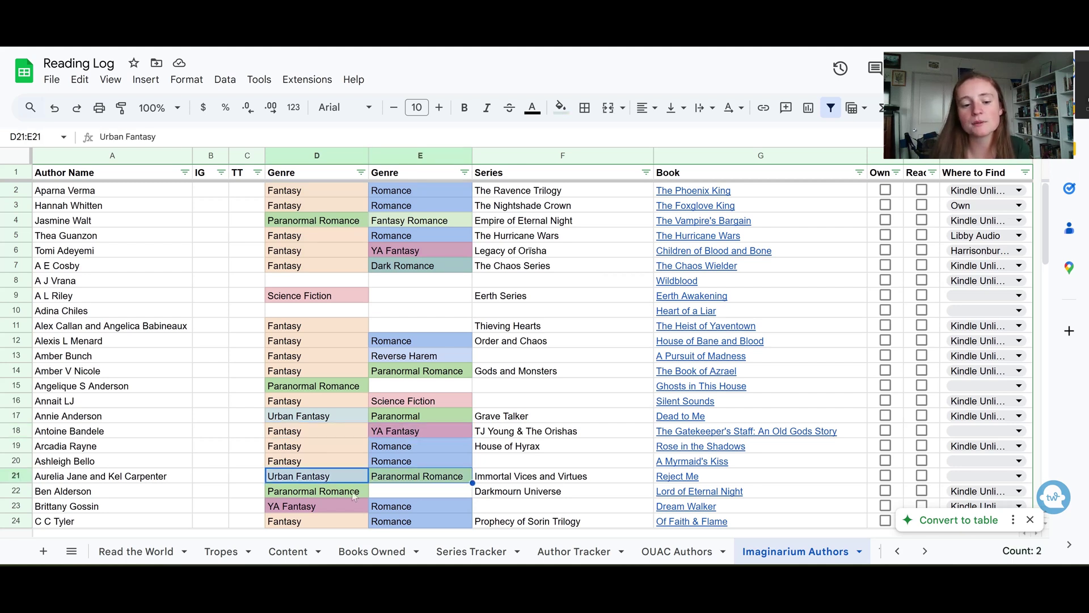
click(351, 327)
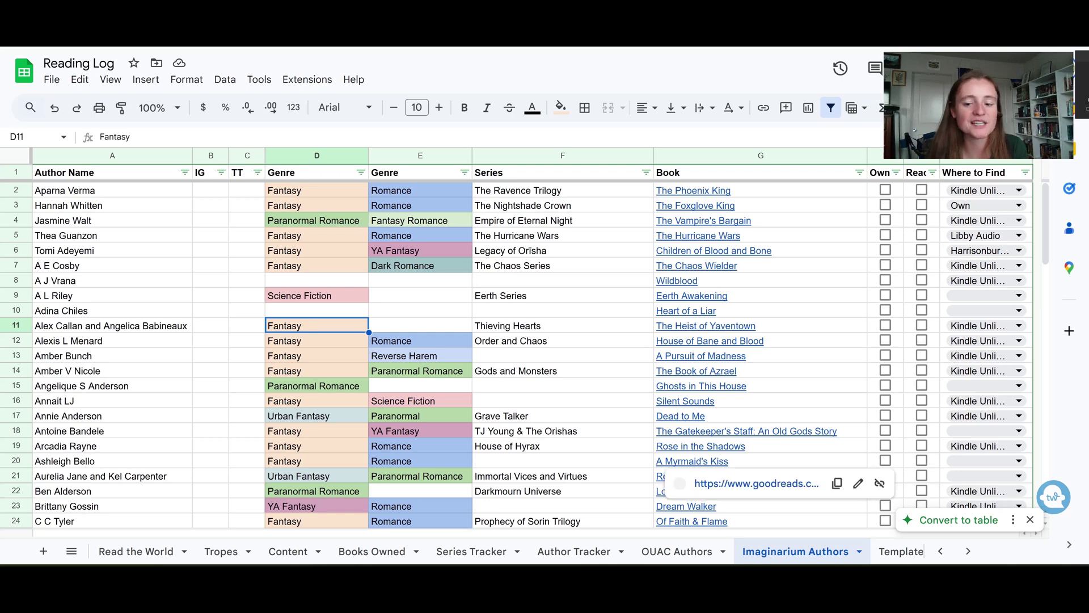
- View the Template, Challenges Template, 2023, Challenges 2023, 2022 and 2021 sheets one after another
click(900, 552)
click(575, 552)
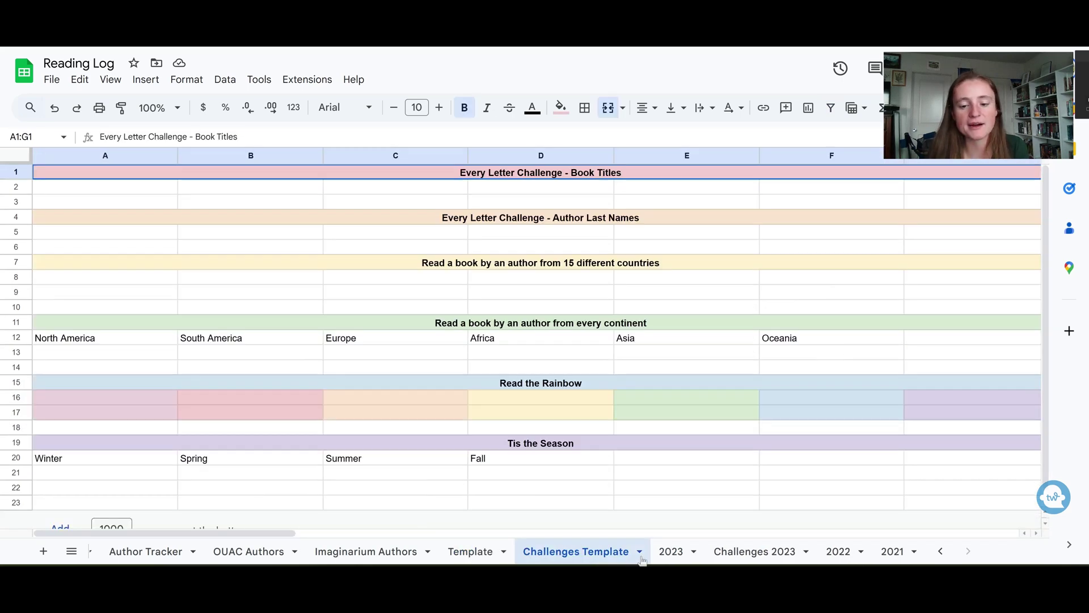
click(670, 553)
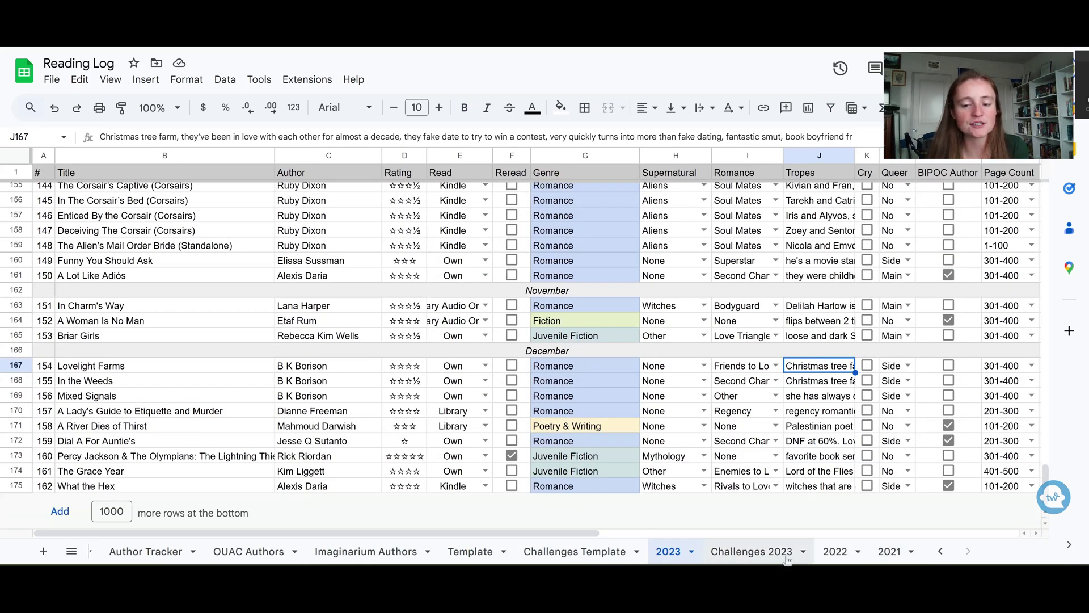
click(737, 553)
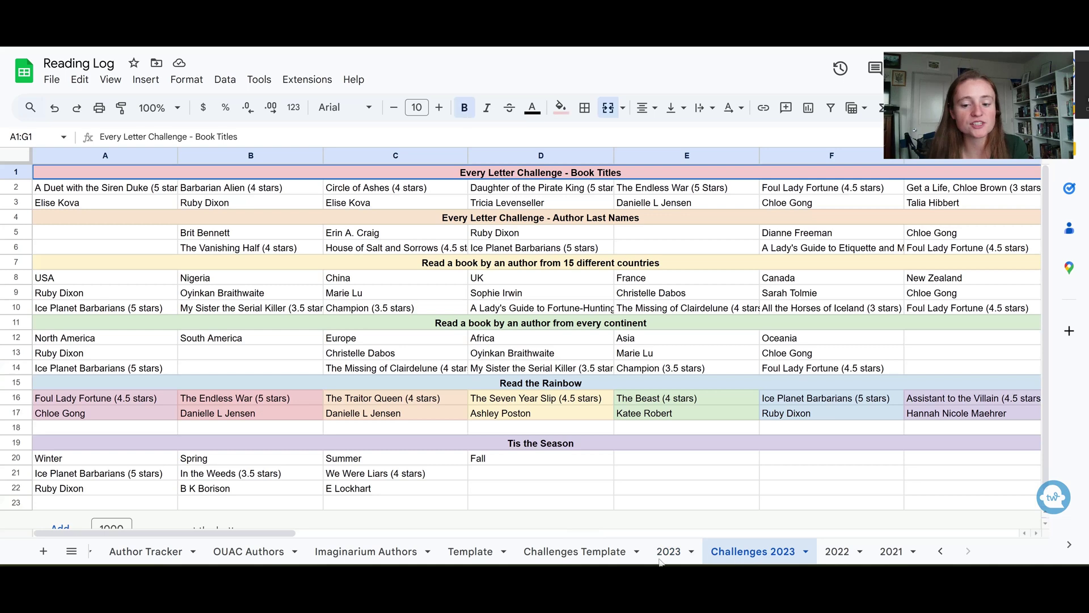
click(836, 553)
click(885, 554)
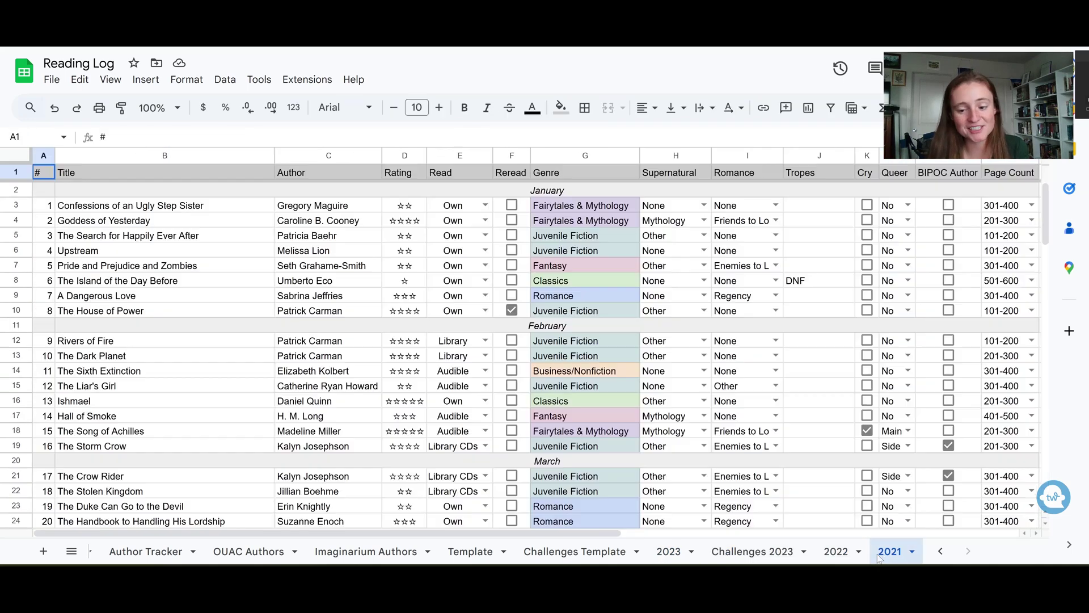
- Return to the 2023 sheet and show its book counts and charts by month and rating
click(682, 555)
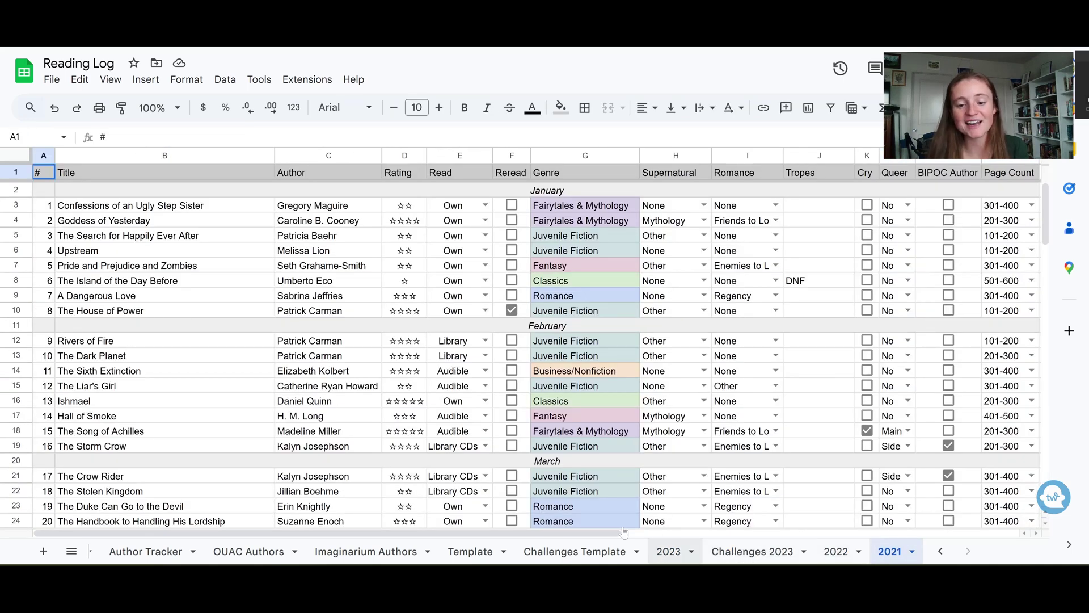
scroll(965, 465, right, 5)
scroll(967, 464, up, 20)
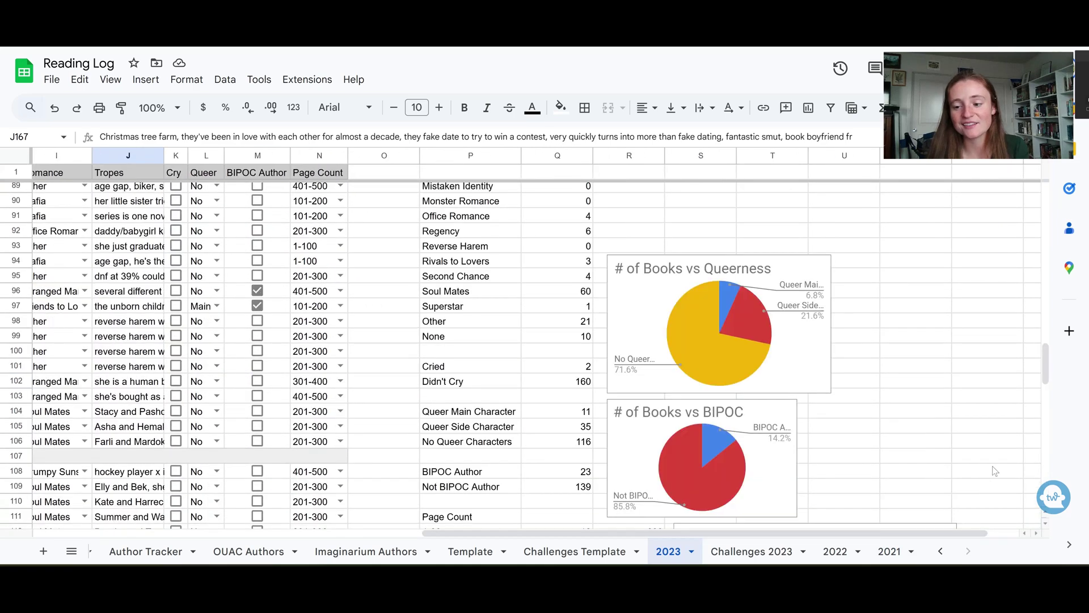
scroll(944, 346, up, 5)
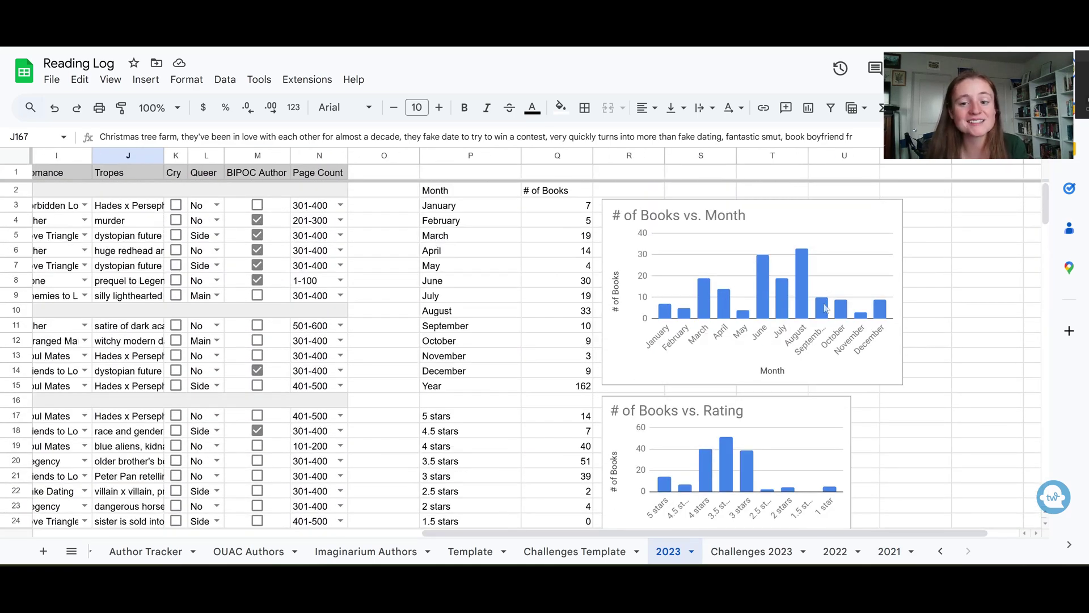
- Review the 2023 sheet's book format, genre and supernatural statistics with their charts
scroll(943, 348, down, 8)
scroll(751, 268, down, 5)
scroll(751, 286, up, 2)
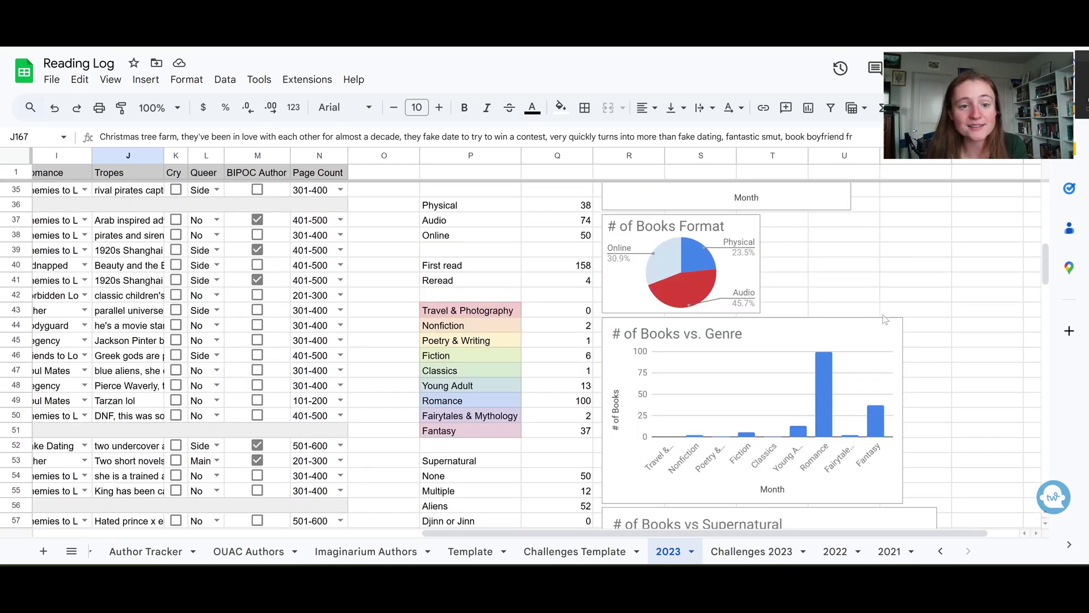
scroll(987, 312, down, 3)
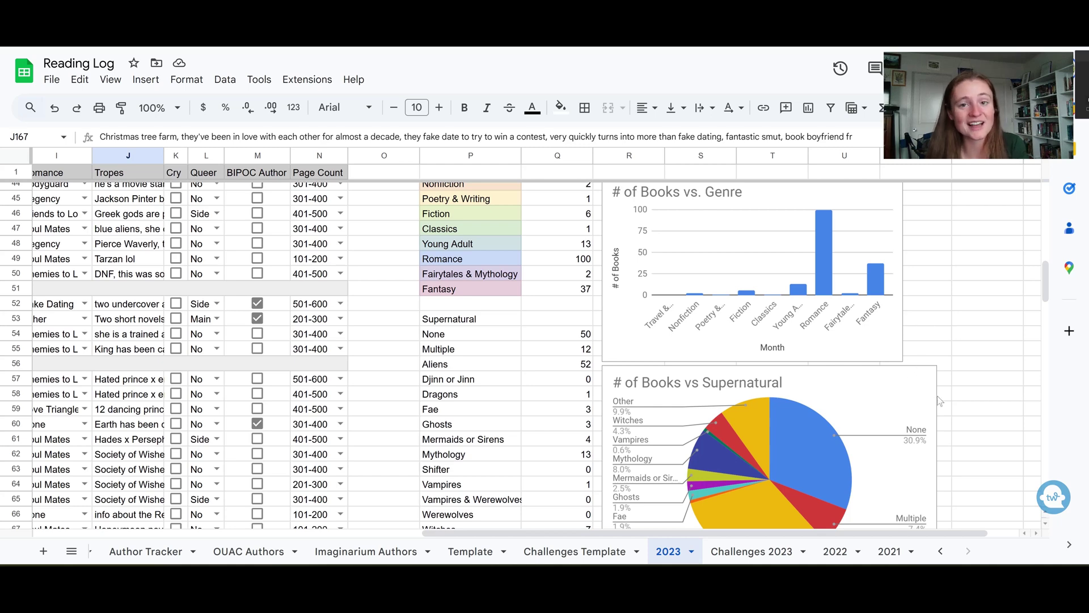
scroll(940, 401, down, 2)
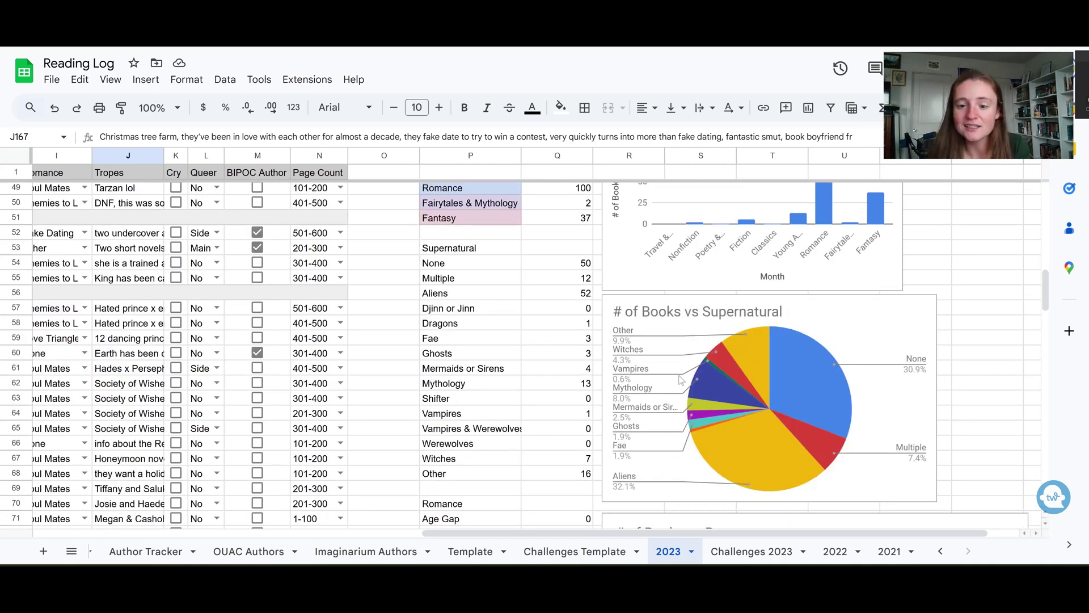
- Compare the 2023 sheet's Supernatural and Romance pie charts, then examine its Queerness and BIPOC charts
scroll(948, 386, down, 5)
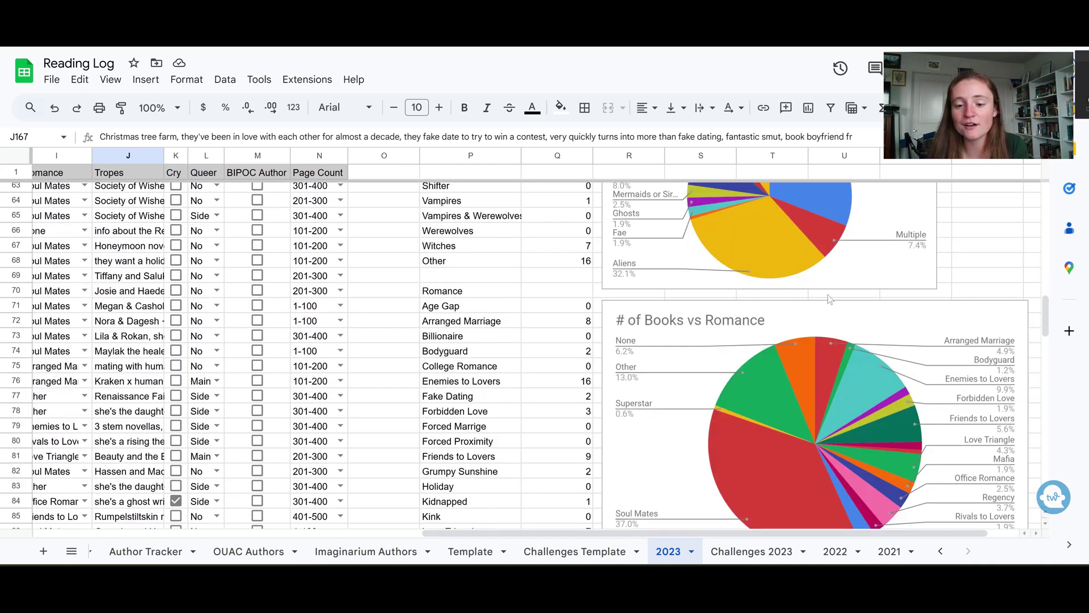
scroll(851, 306, up, 3)
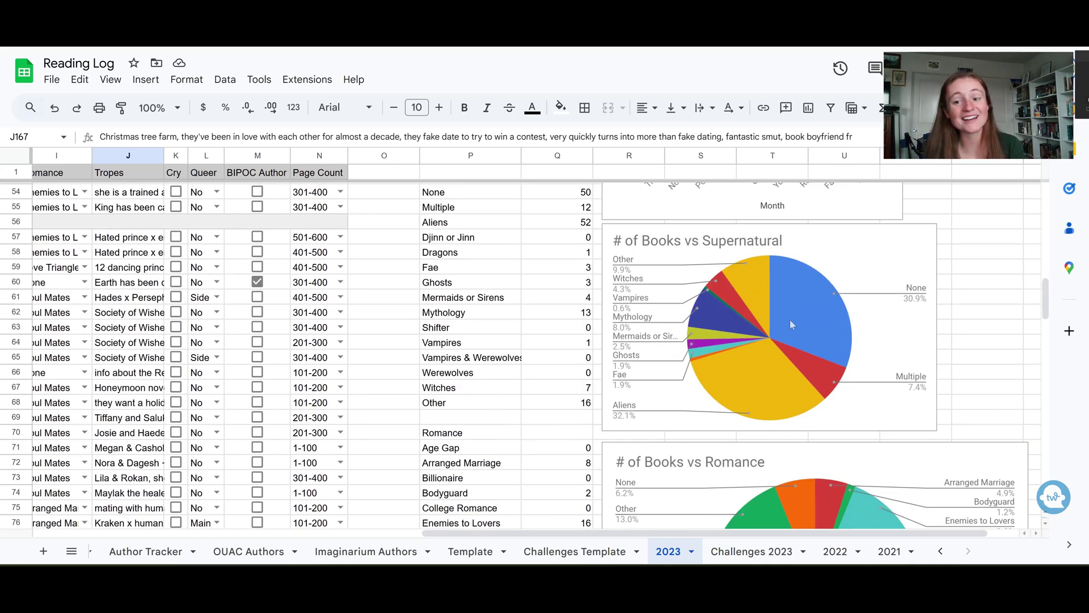
scroll(792, 318, down, 5)
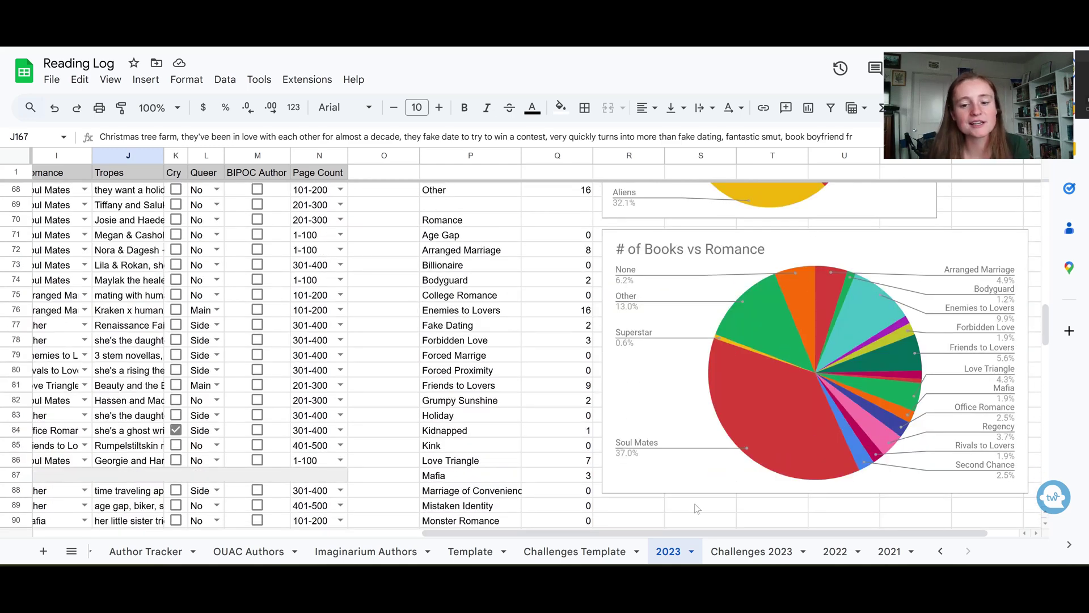
scroll(740, 250, down, 15)
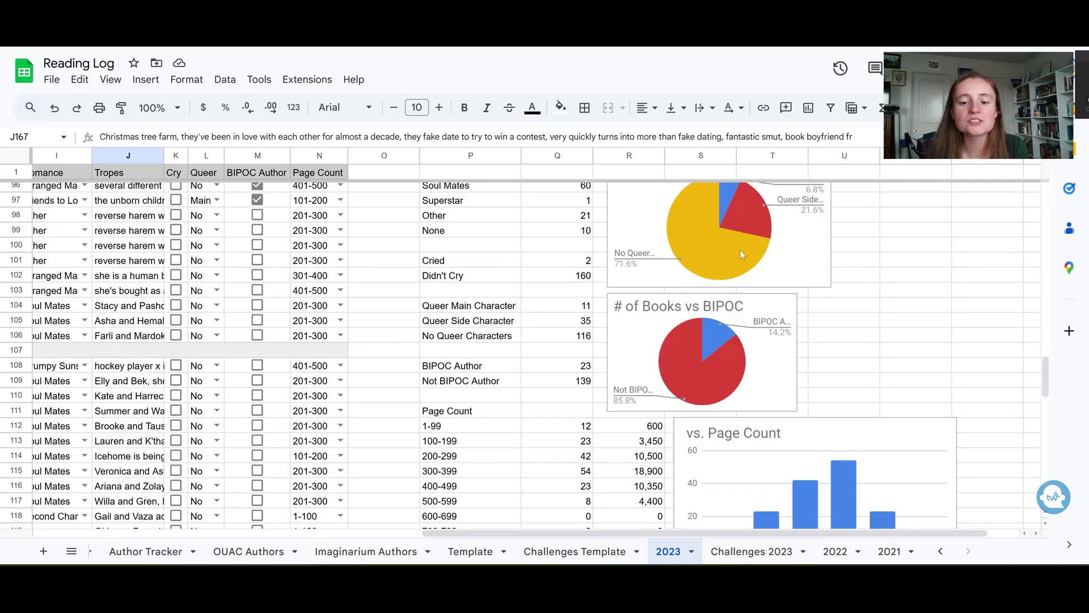
scroll(655, 349, up, 20)
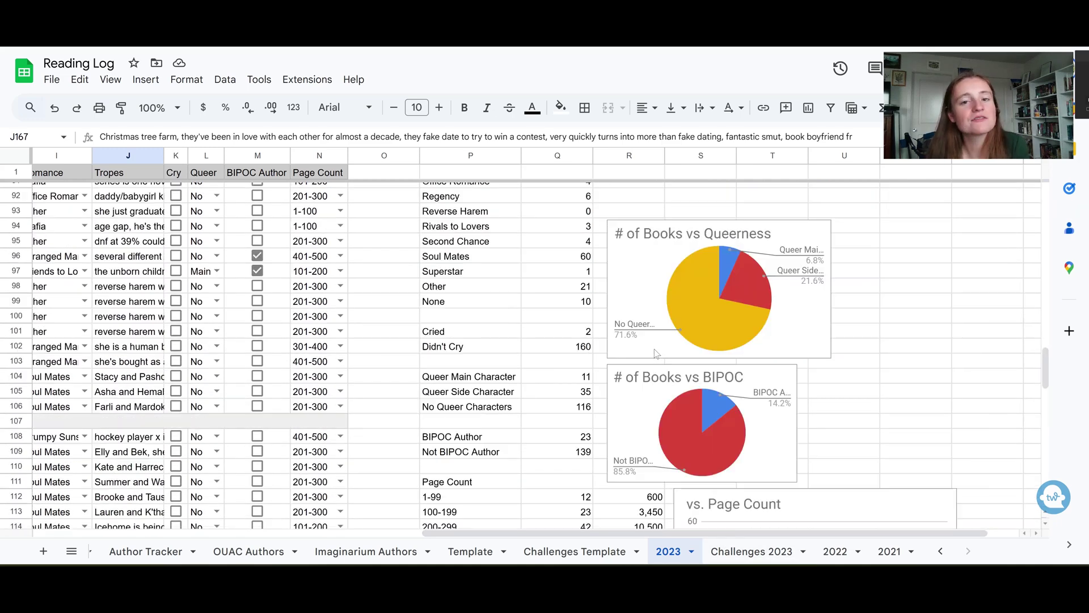
- Return to the first columns of the 2023 book list, then open the 2024 sheet
drag(586, 532, 68, 482)
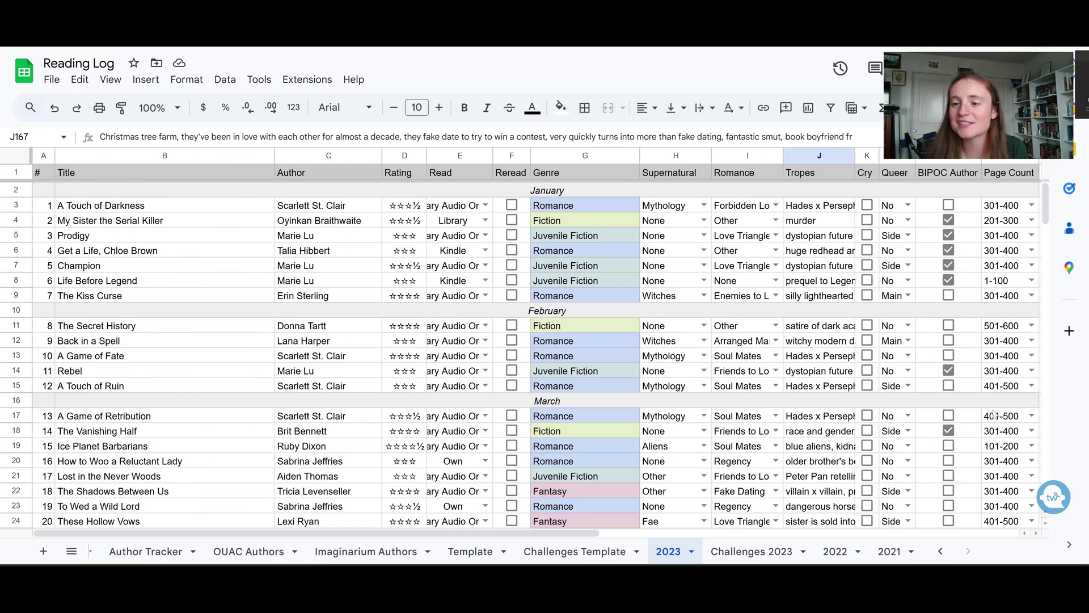
click(940, 551)
click(940, 551)
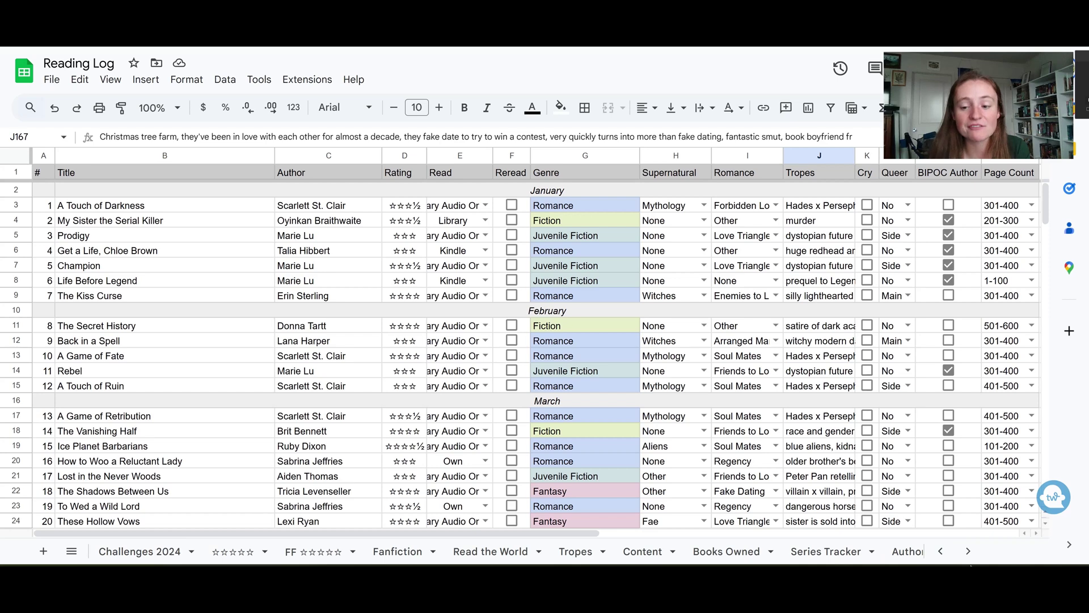
click(940, 551)
click(165, 551)
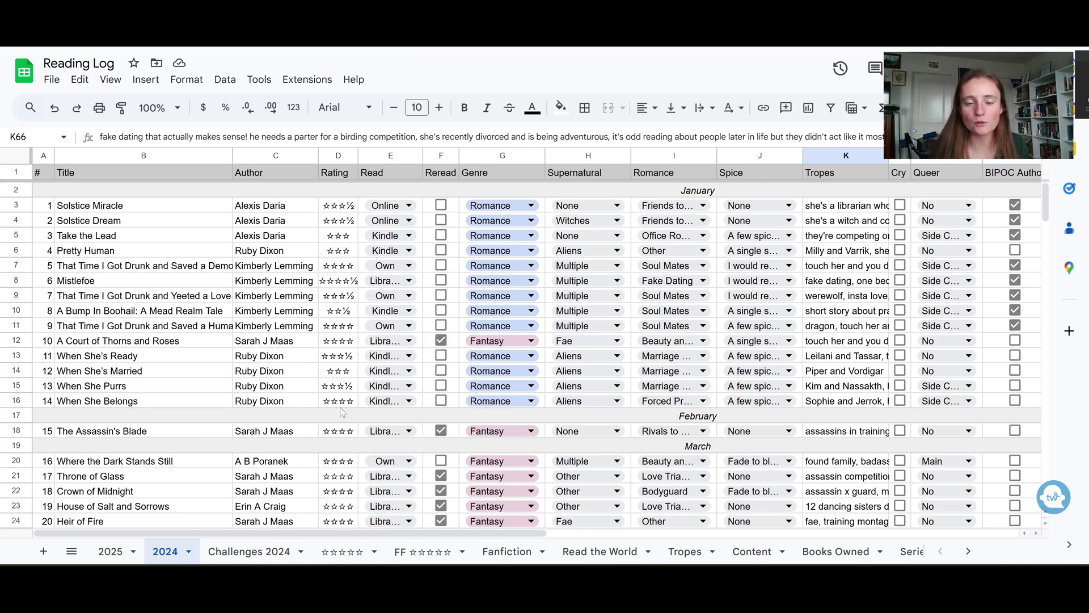
- Open the blank 2025 sheet at its first columns, check the 2024 sheet for comparison, and return to 2025
click(110, 551)
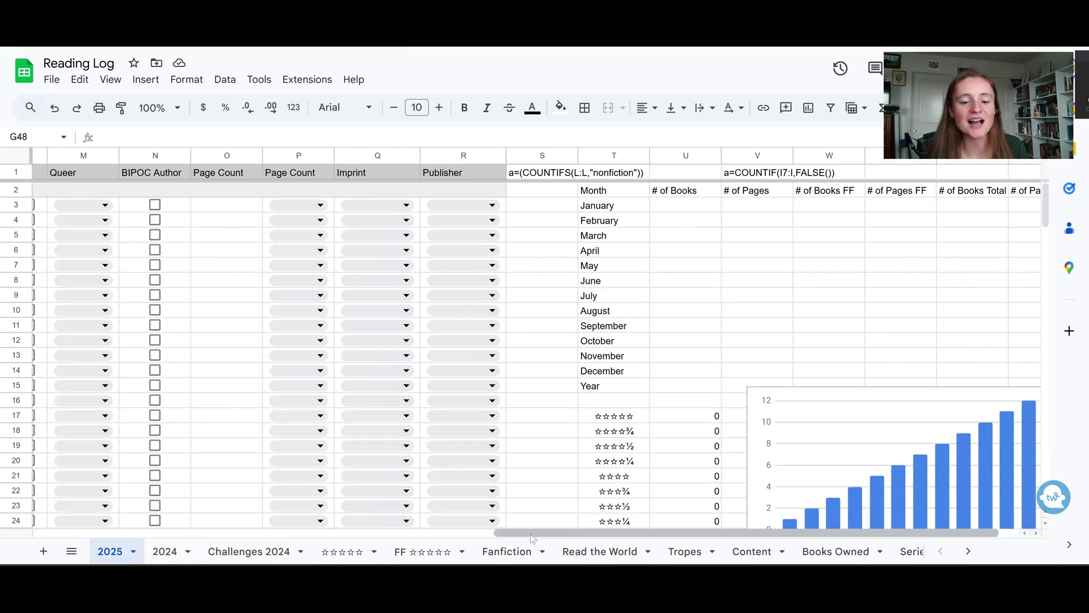
scroll(28, 504, left, 10)
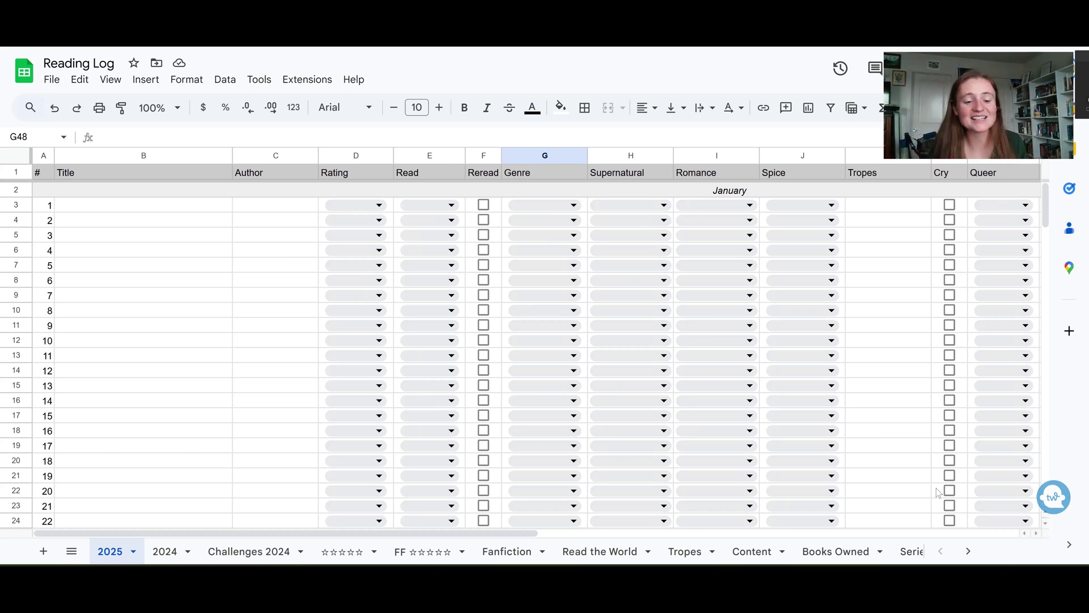
click(162, 555)
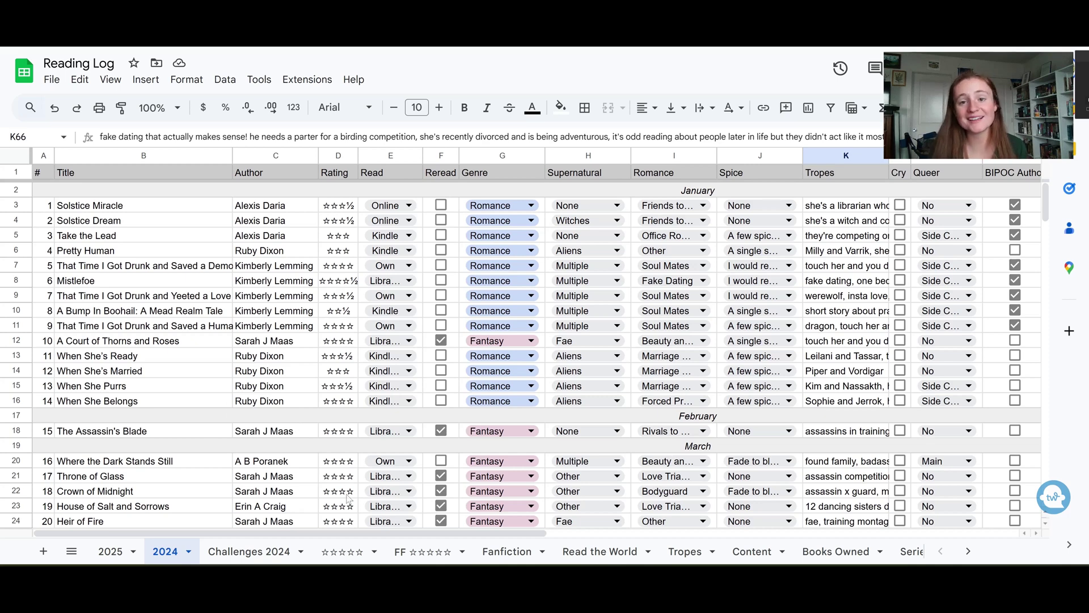
click(112, 551)
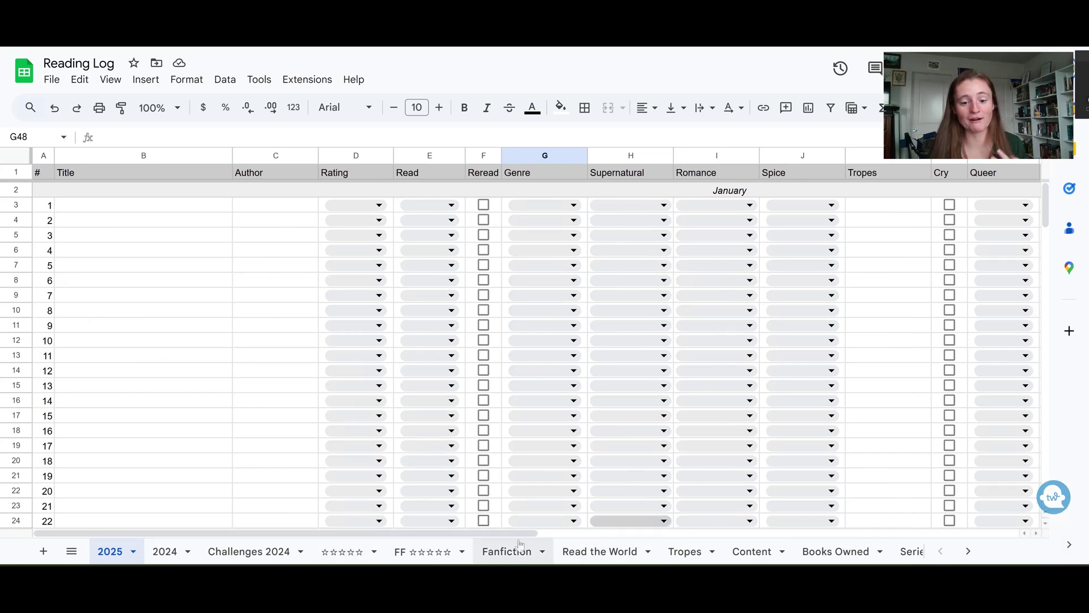
drag(520, 533, 383, 533)
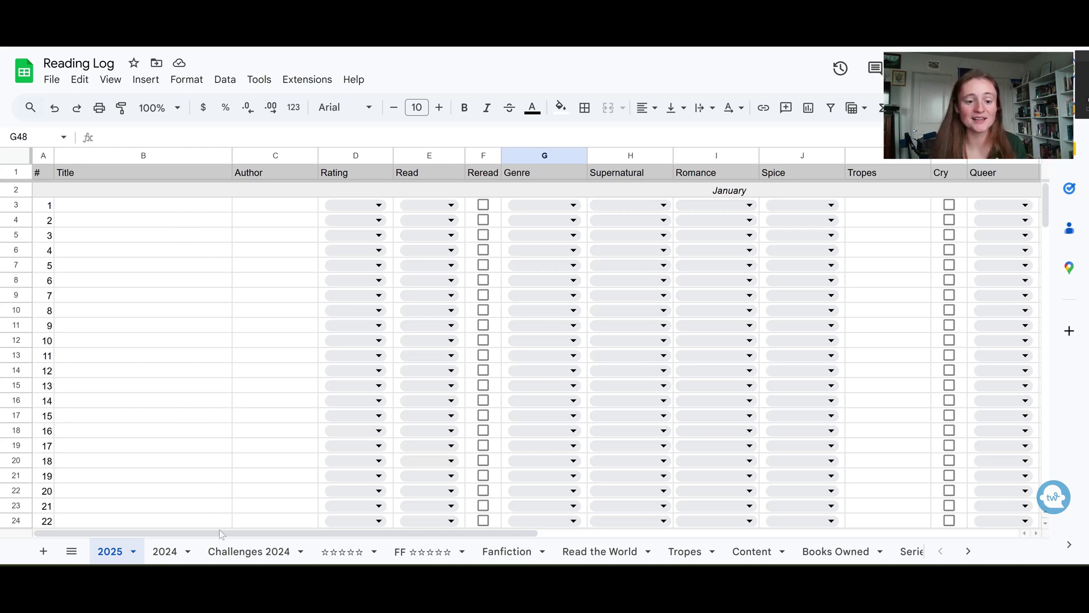
mouse_move(114, 533)
mouse_down()
mouse_move(138, 532)
mouse_move(114, 531)
mouse_up()
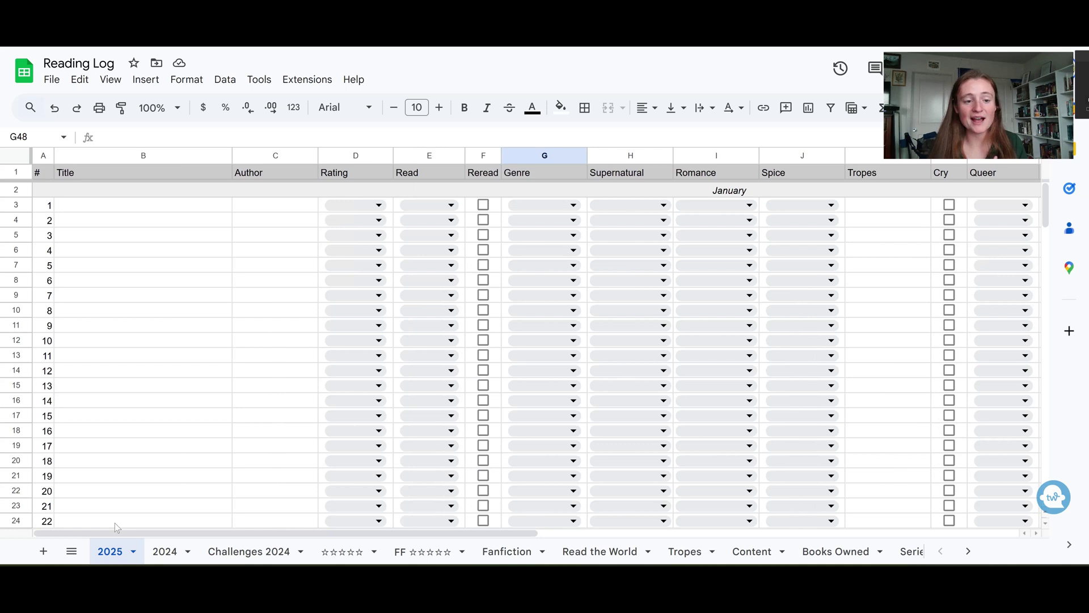